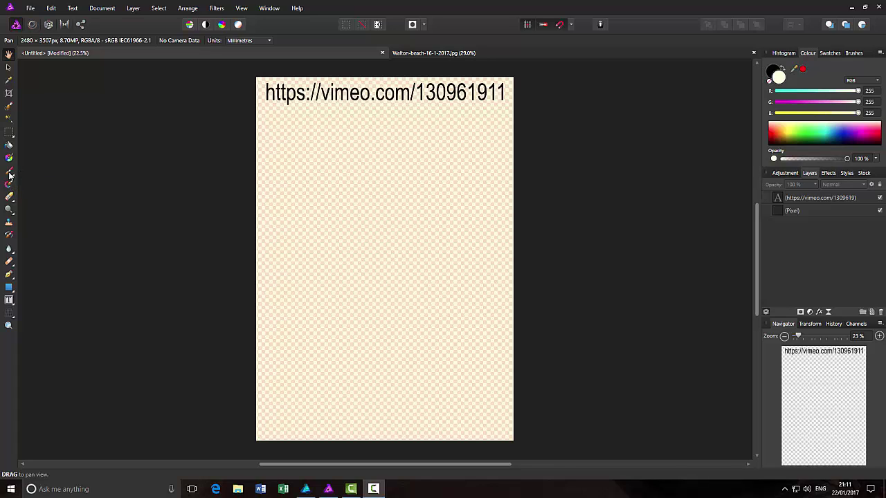
# - Select the Paint Brush Tool and bring up the Brushes library panel
pyautogui.click(9, 173)
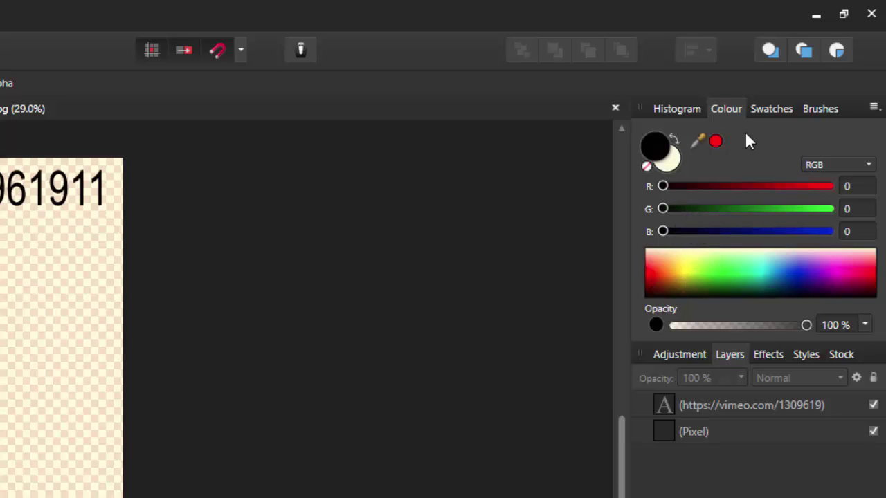
pyautogui.click(826, 110)
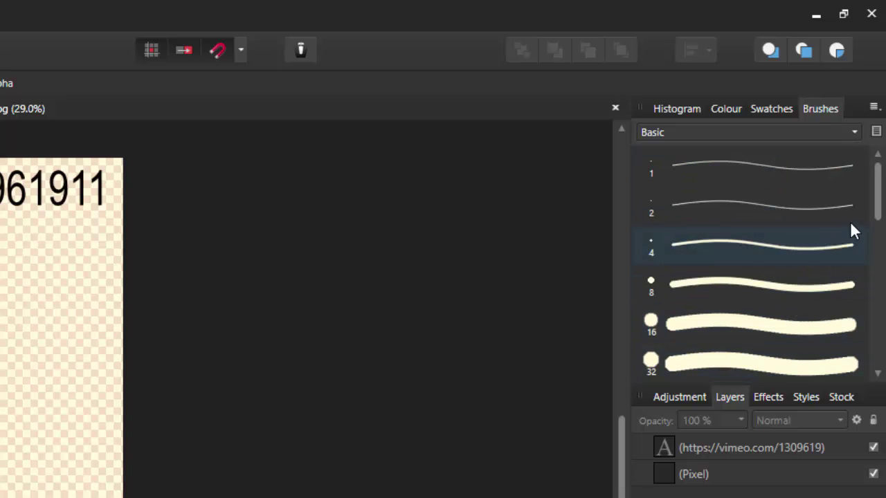
pyautogui.moveTo(876, 187)
pyautogui.mouseDown()
pyautogui.moveTo(880, 279)
pyautogui.moveTo(881, 242)
pyautogui.mouseUp()
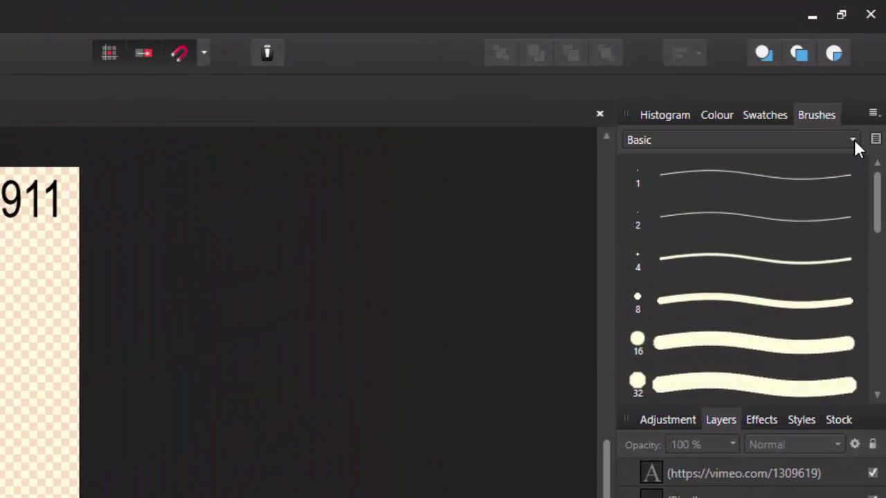
# - Browse the Painting, Effects and DAUB Blenders brush sets, ending on a Signature brush
pyautogui.click(853, 140)
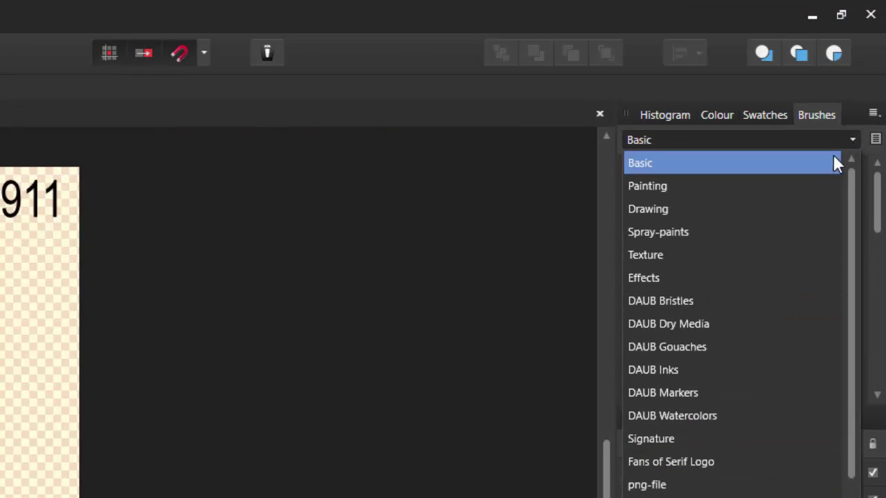
pyautogui.click(812, 184)
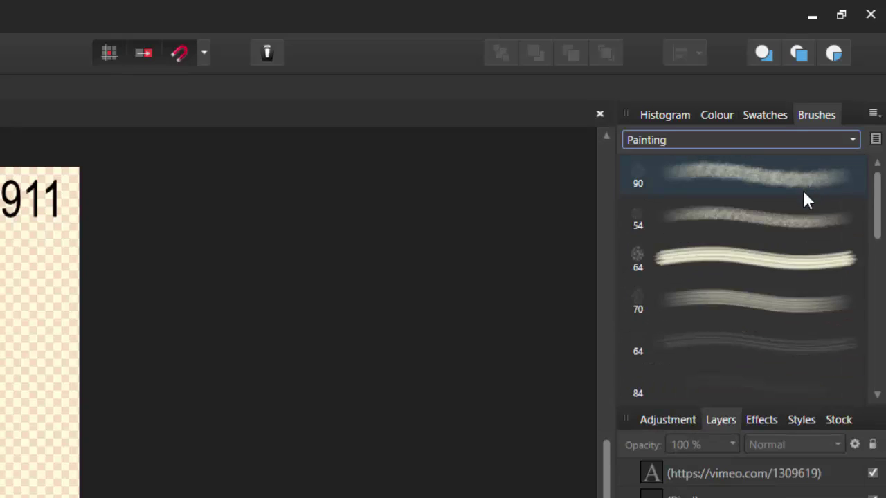
pyautogui.click(853, 141)
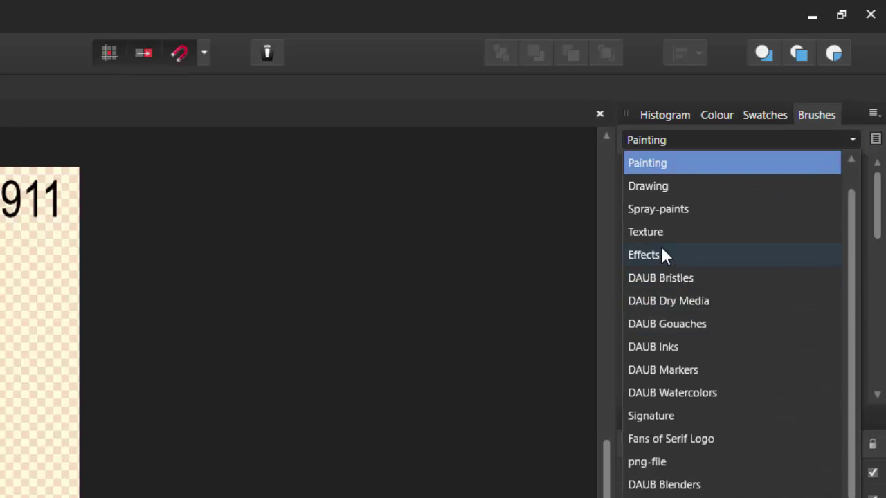
pyautogui.click(661, 253)
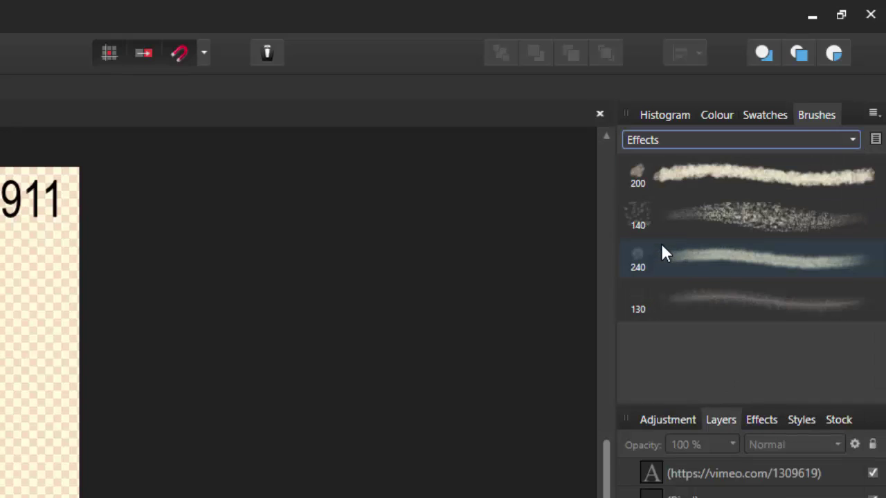
pyautogui.click(851, 138)
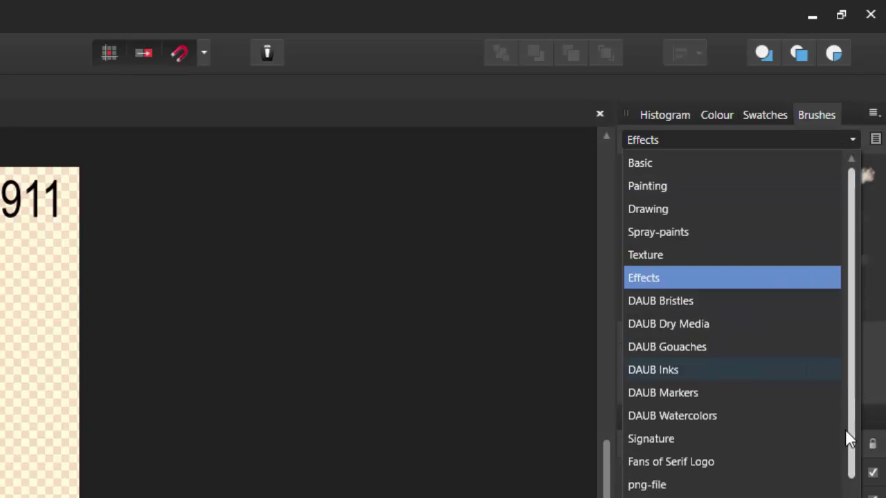
pyautogui.scroll(-1, 854, 458)
pyautogui.click(682, 490)
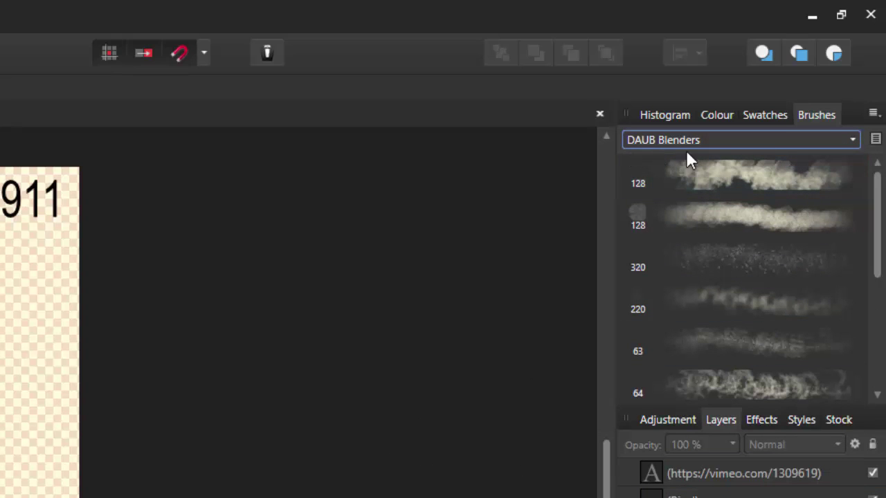
pyautogui.click(853, 141)
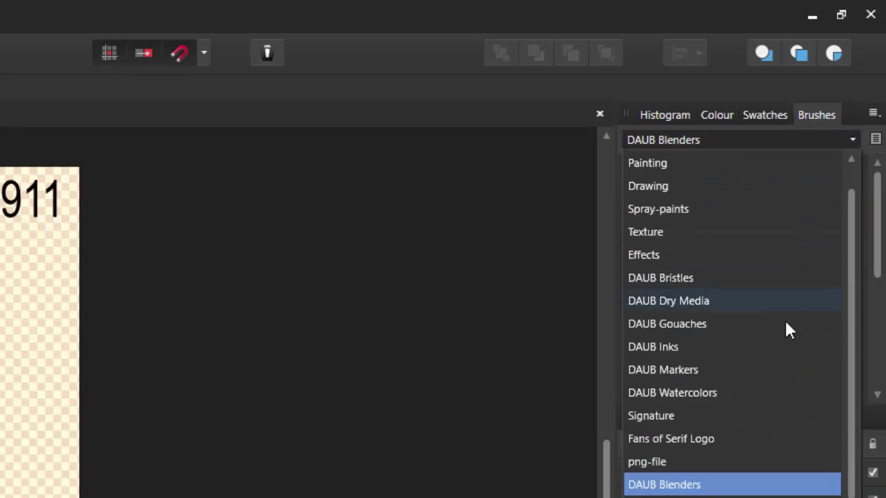
pyautogui.click(741, 416)
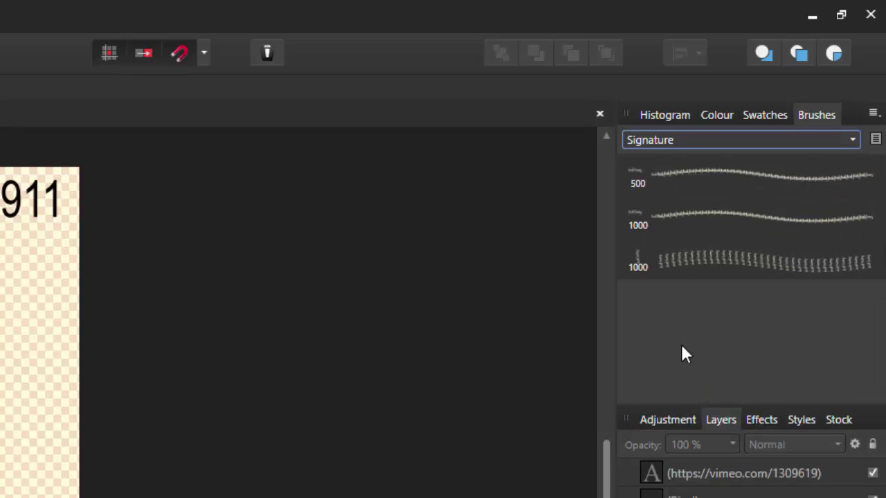
pyautogui.click(713, 241)
# - Stamp the second Signature brush once on the page beneath the vimeo URL
pyautogui.click(708, 215)
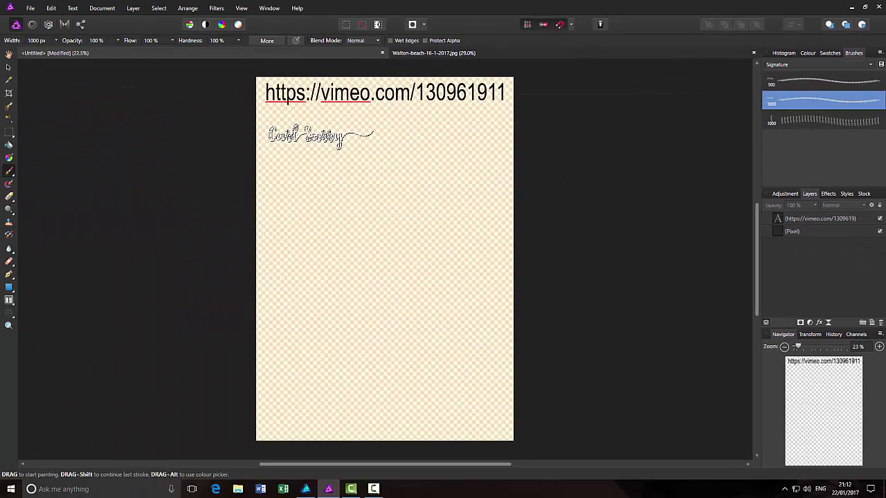
pyautogui.click(319, 136)
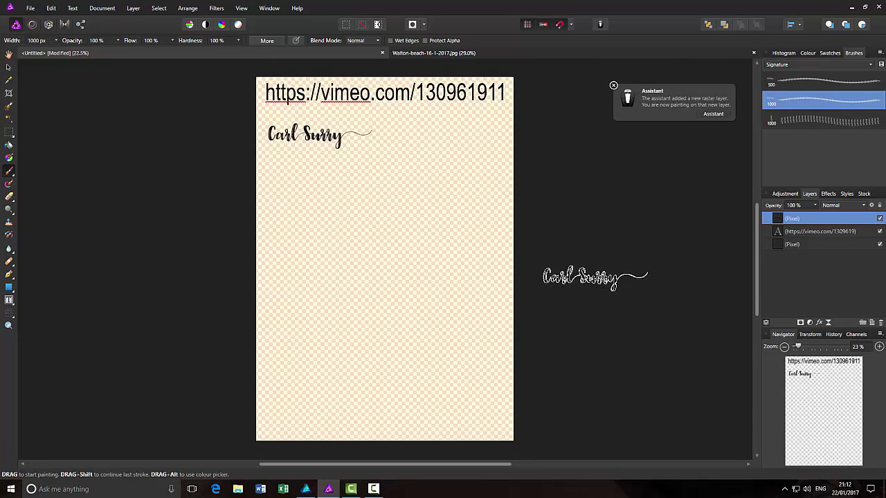
pyautogui.click(540, 152)
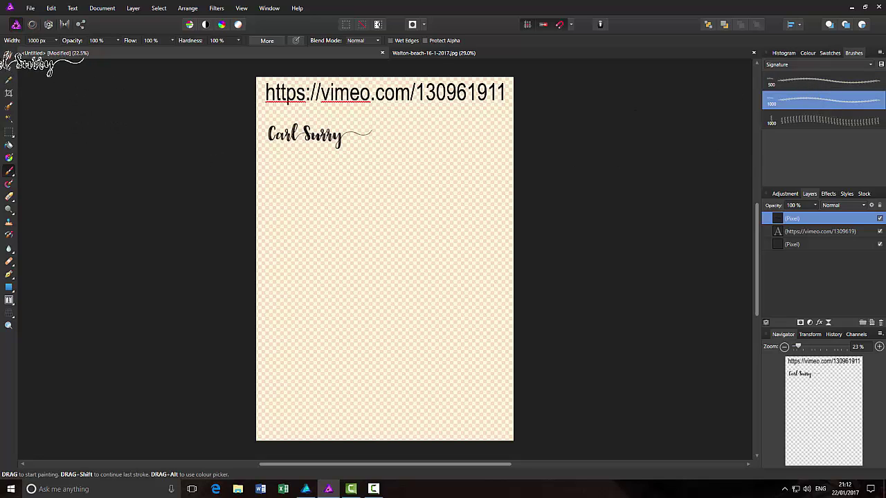
pyautogui.click(816, 64)
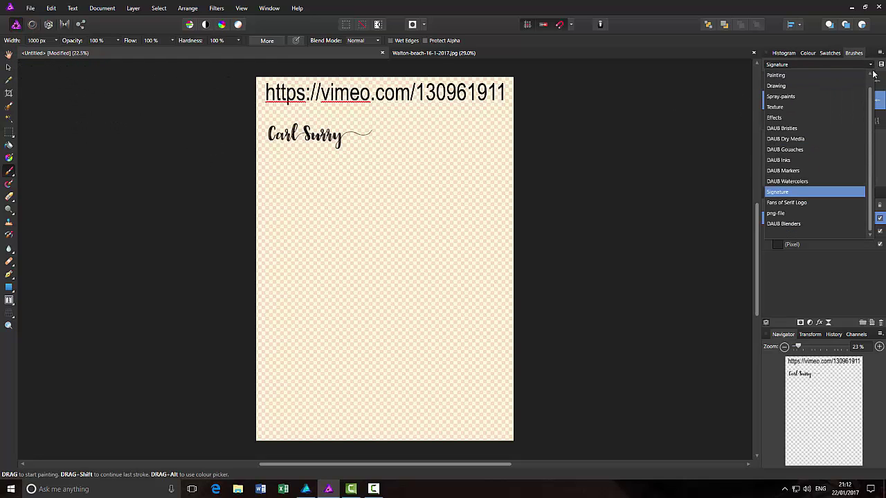
# - Return to the Basic brush category with the 1 px brush and show the Brushes panel menu
pyautogui.scroll(1, 791, 81)
pyautogui.click(789, 76)
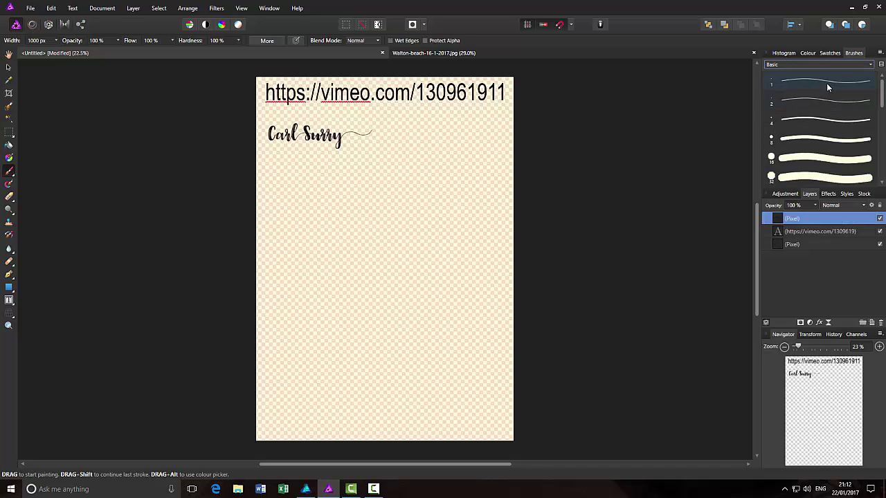
pyautogui.click(826, 83)
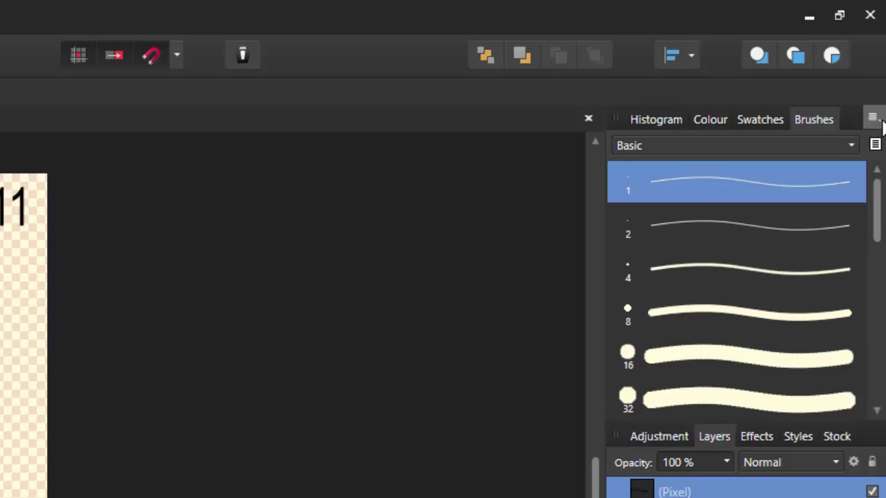
pyautogui.click(873, 119)
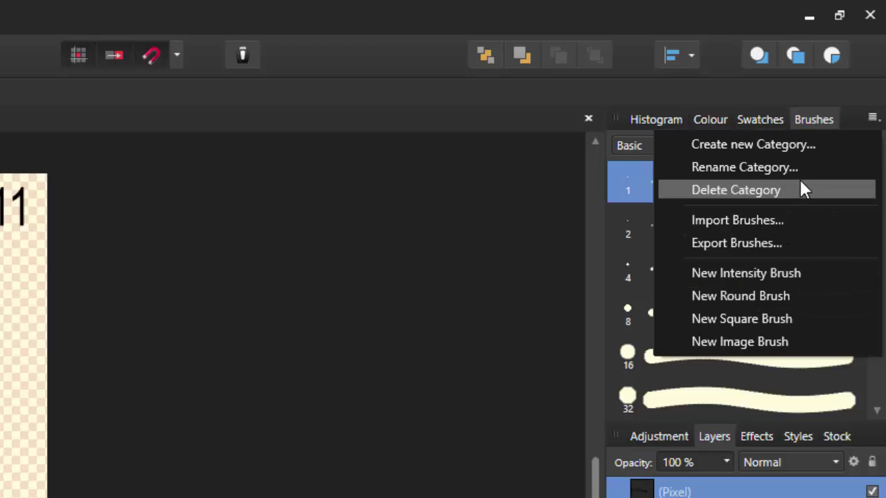
pyautogui.click(849, 123)
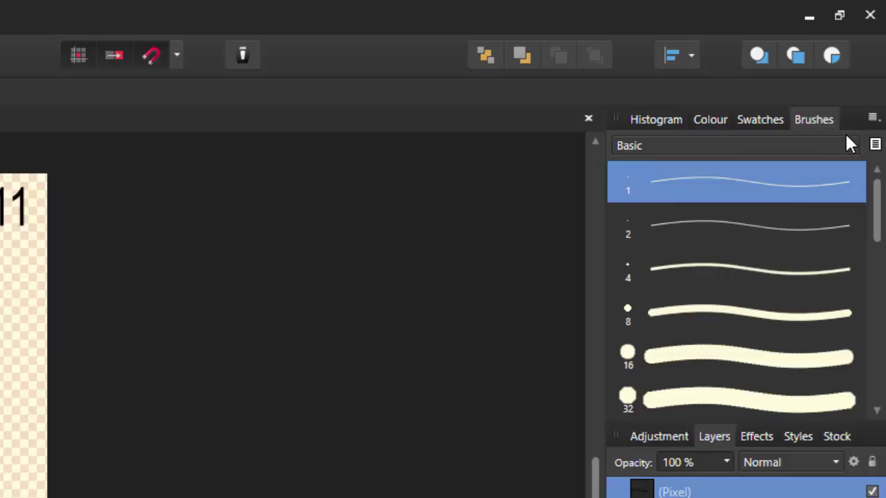
pyautogui.click(850, 145)
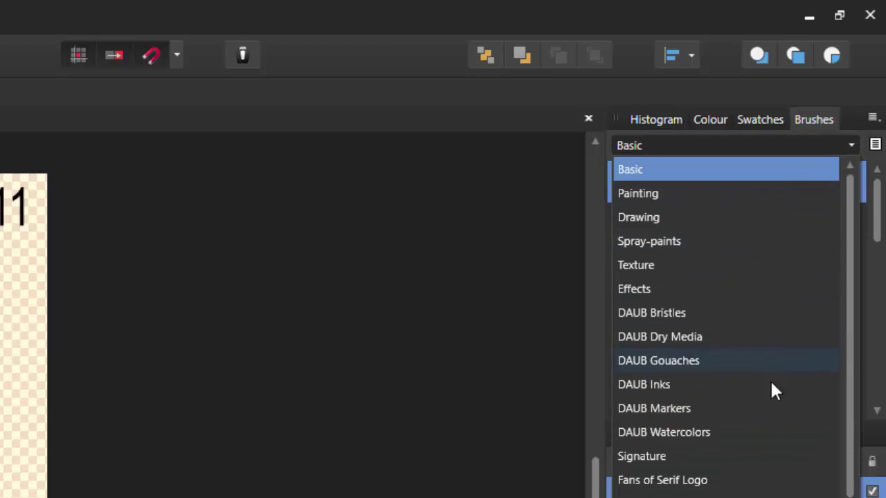
pyautogui.click(850, 126)
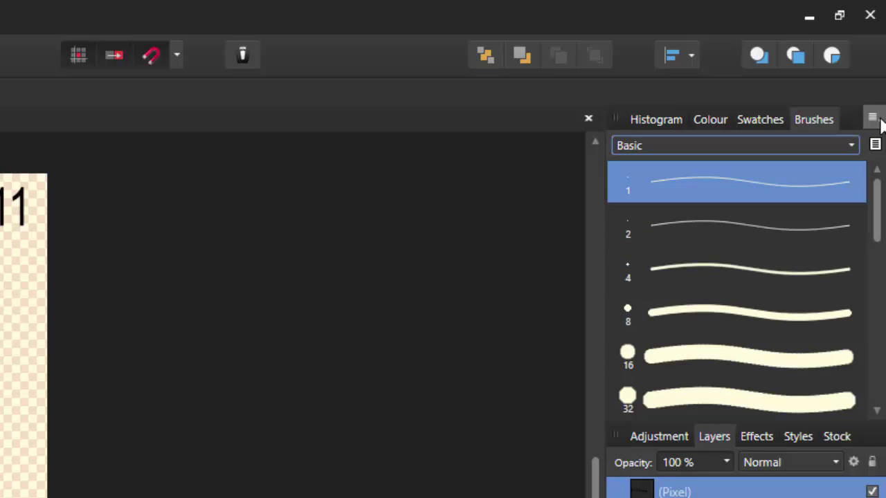
pyautogui.click(873, 119)
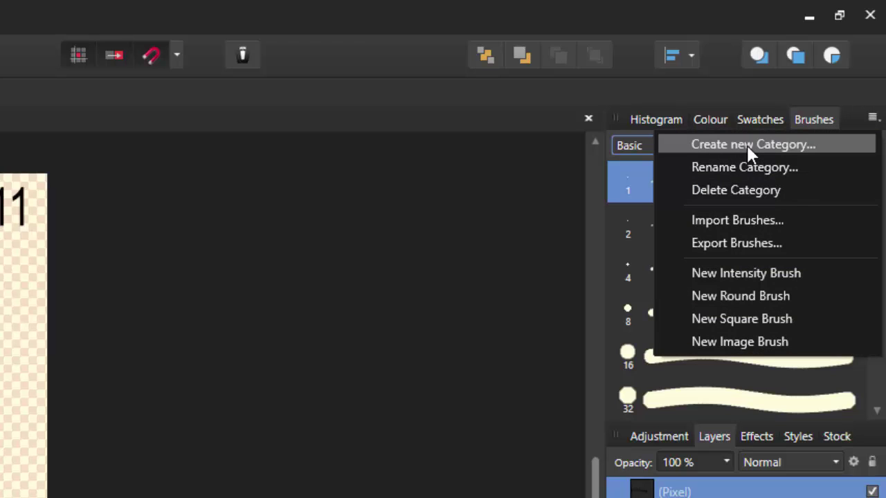
# - Add a new brush category, rename it 'Name', and select it in the category list
pyautogui.click(796, 145)
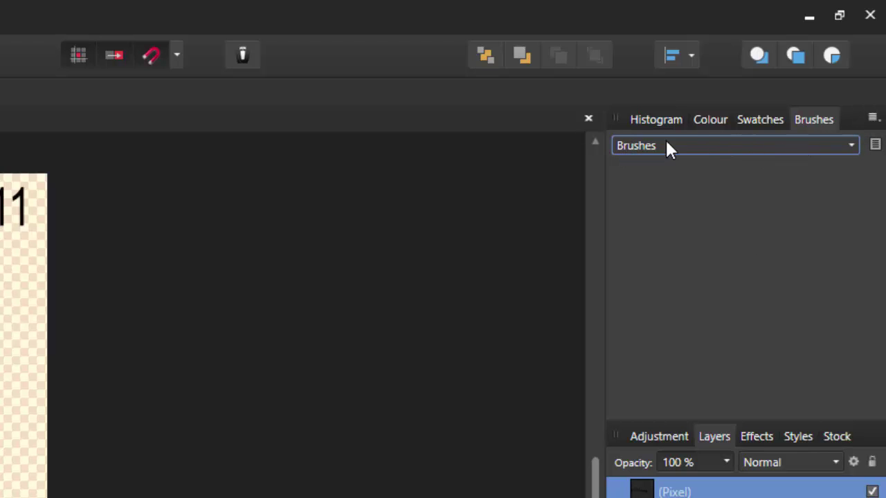
pyautogui.click(876, 122)
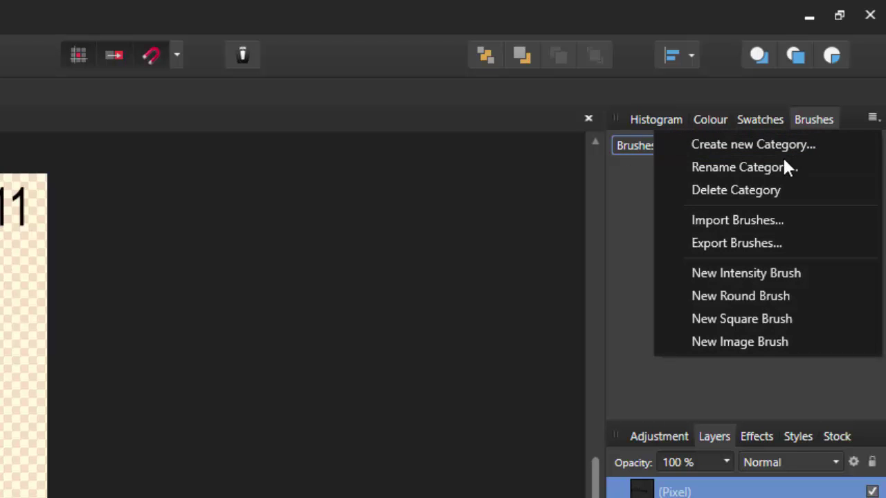
pyautogui.click(766, 176)
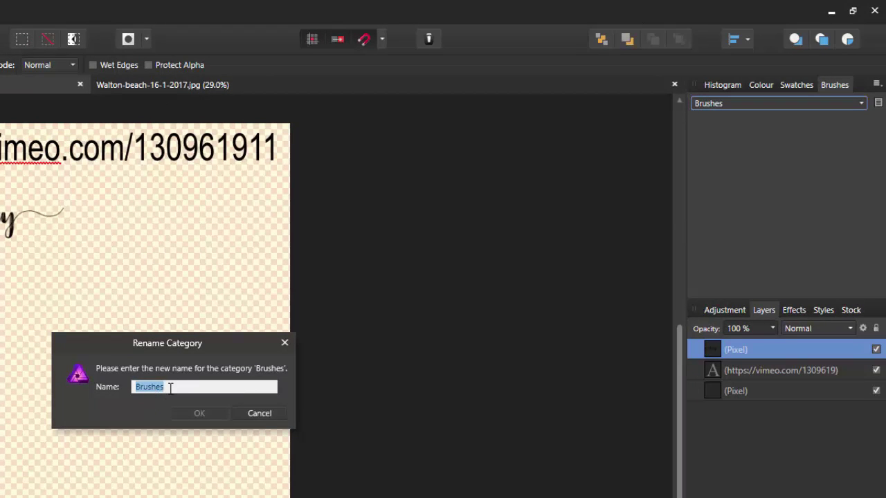
pyautogui.write('Name')
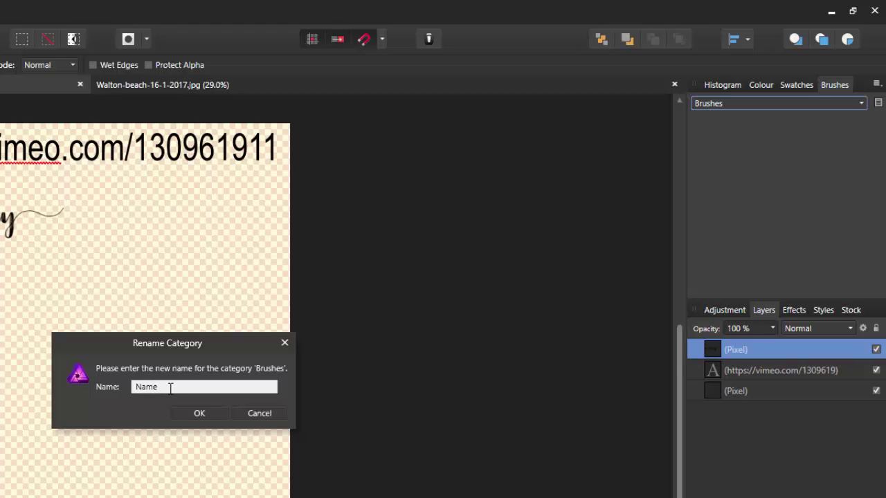
pyautogui.click(202, 412)
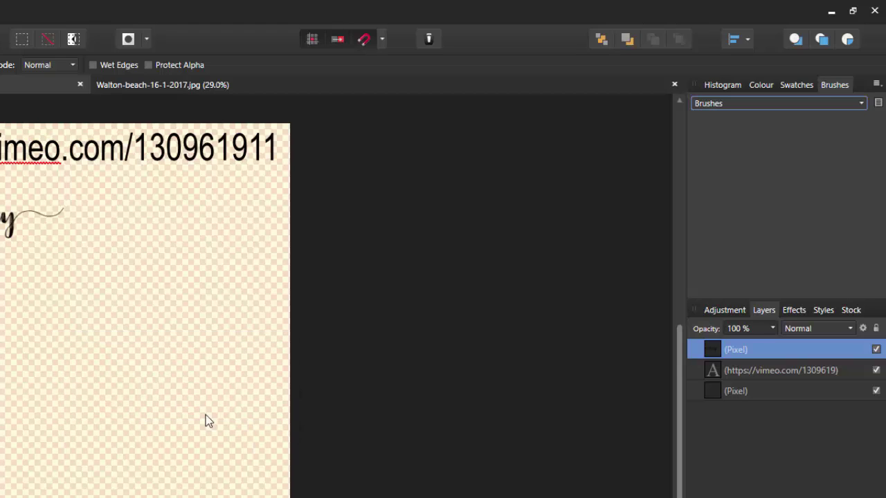
pyautogui.click(861, 105)
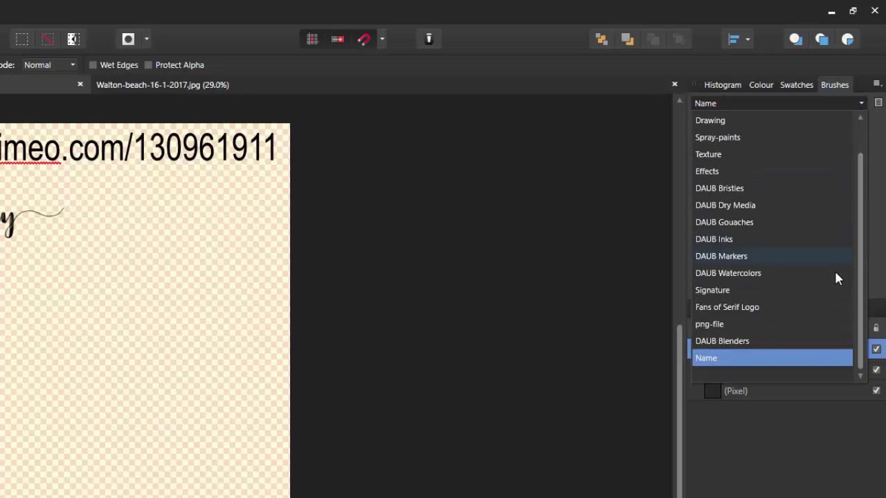
pyautogui.click(708, 360)
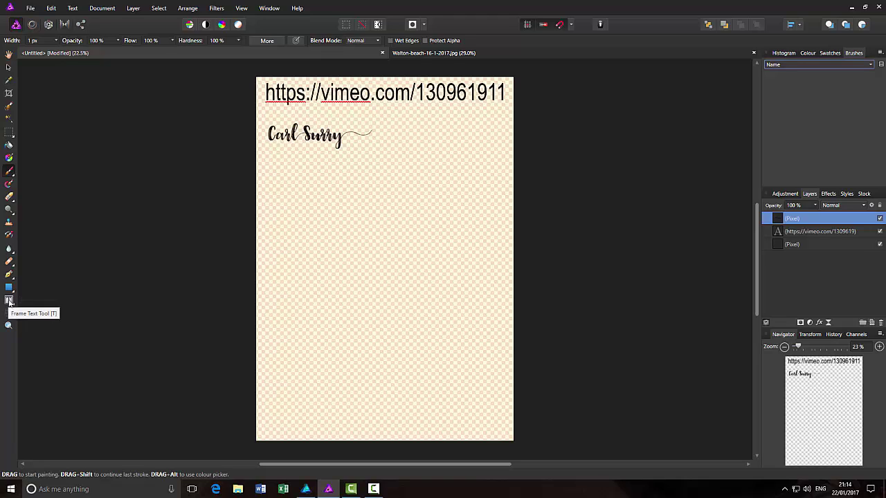
# - Draw a text frame below the signature using Berkshire Swash at 30 pt
pyautogui.click(9, 300)
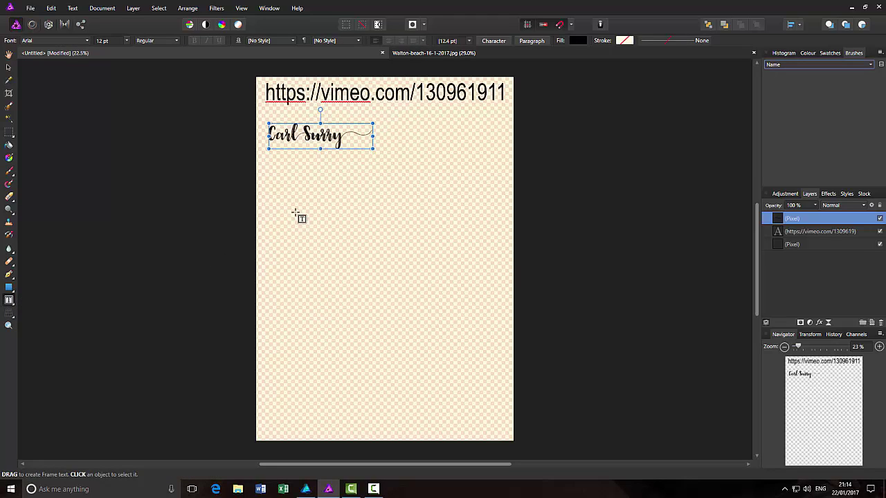
pyautogui.moveTo(280, 179); pyautogui.dragTo(450, 230)
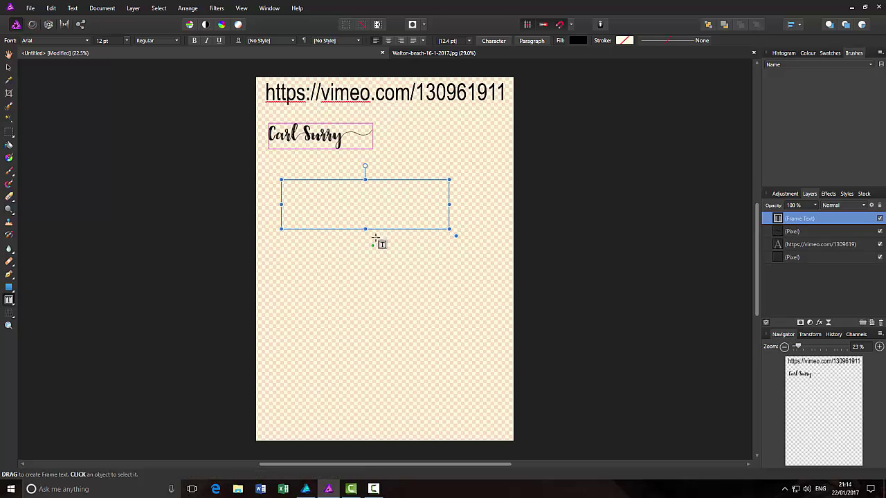
pyautogui.click(88, 40)
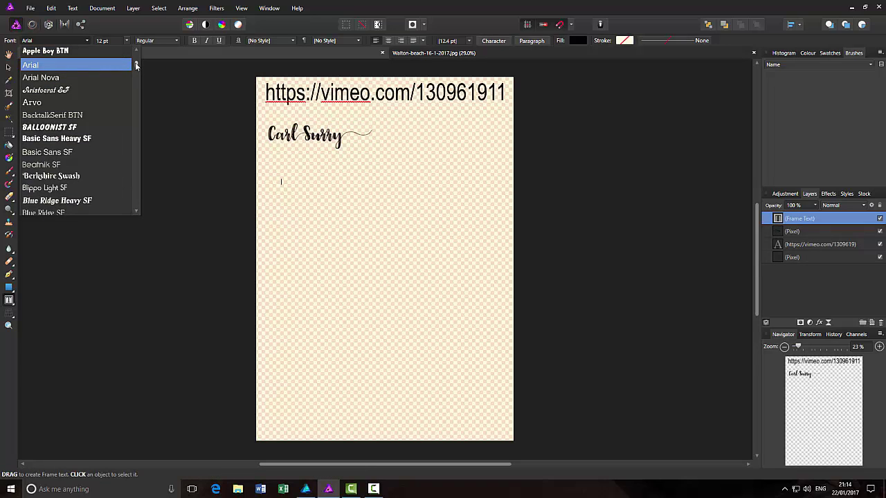
pyautogui.moveTo(137, 64); pyautogui.dragTo(137, 74)
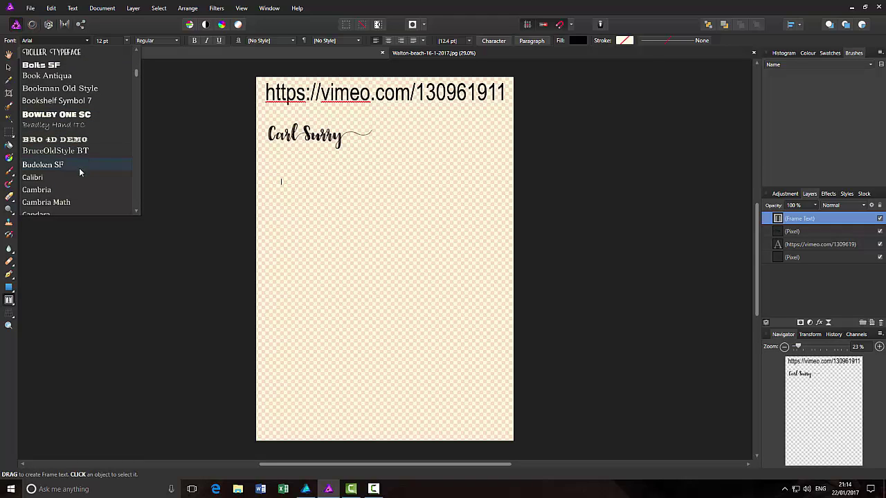
pyautogui.scroll(-3, 79, 173)
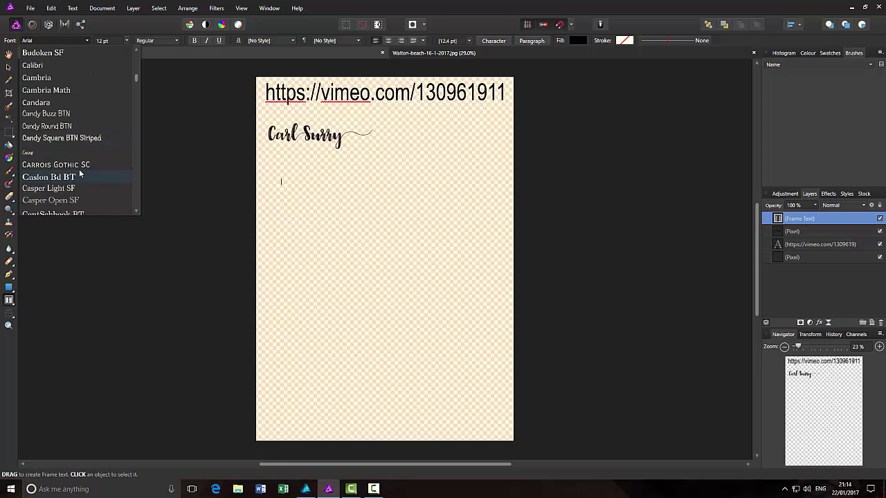
pyautogui.scroll(3, 79, 173)
pyautogui.scroll(2, 76, 166)
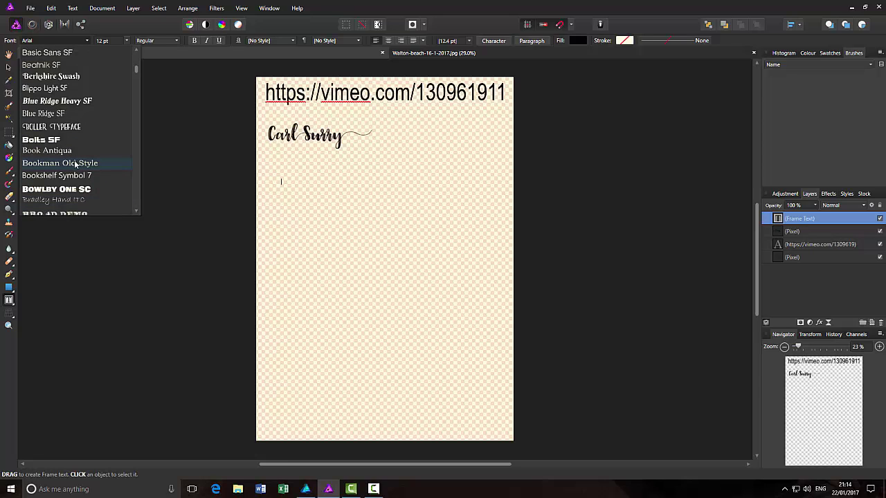
pyautogui.click(54, 77)
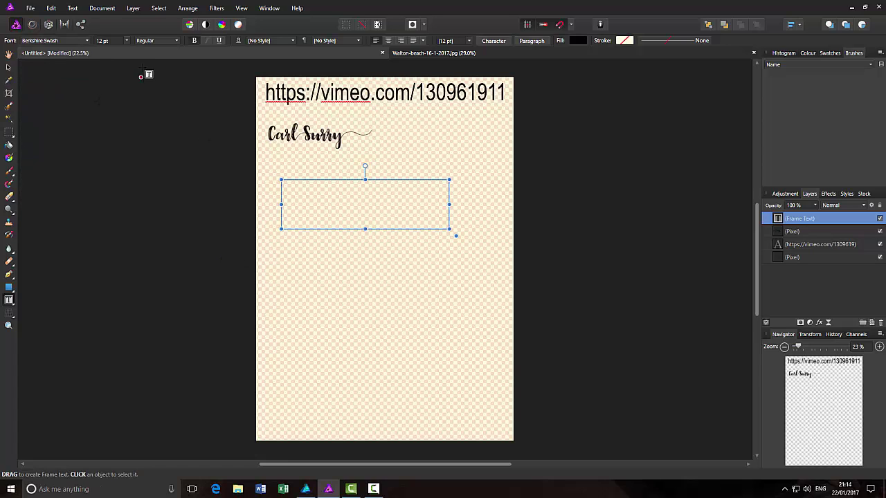
pyautogui.click(127, 41)
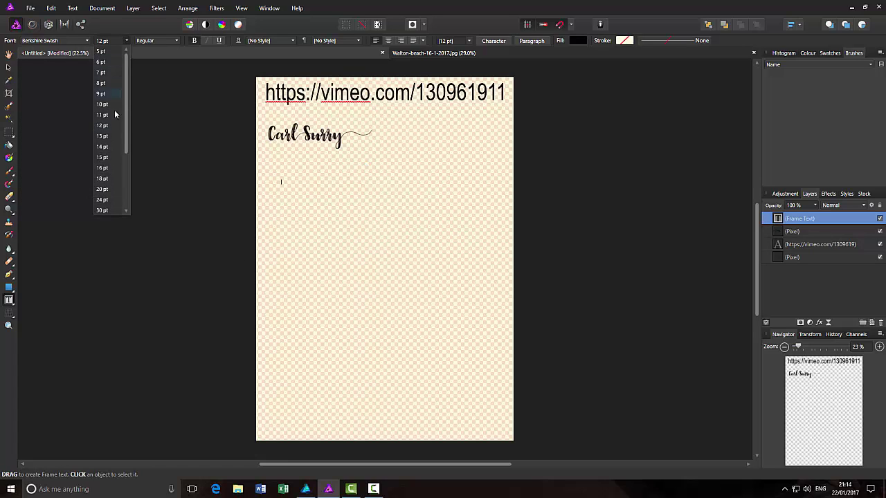
pyautogui.click(103, 208)
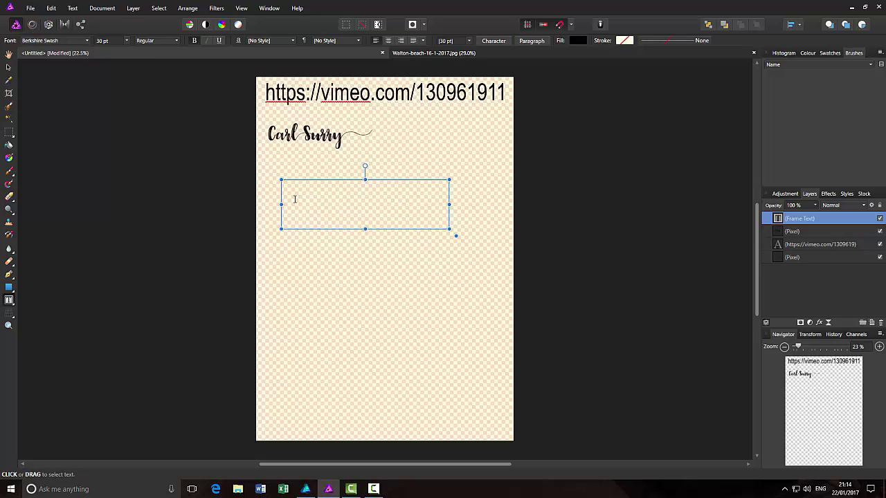
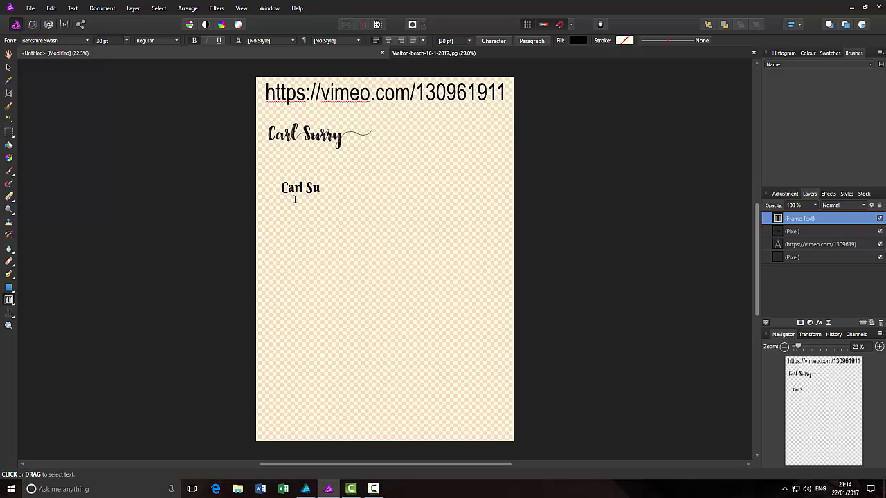
# - Type the person's name into the text frame
pyautogui.press('Escape')
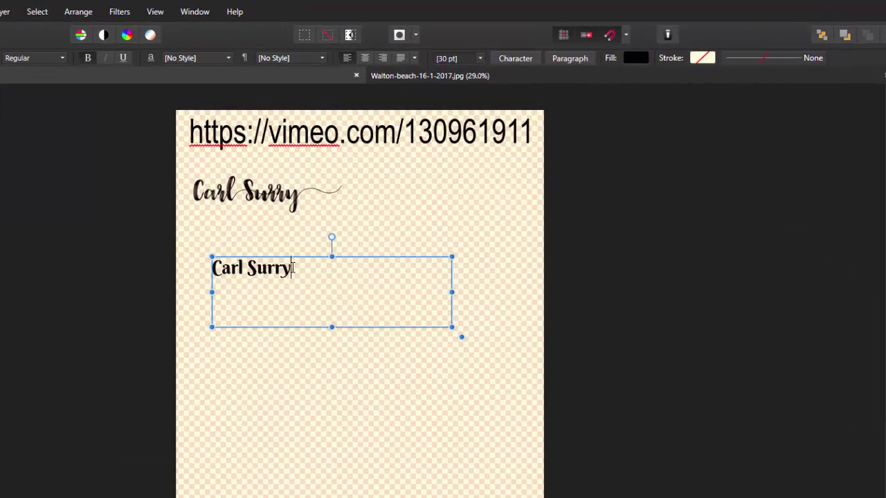
# - Enlarge the name to 64 pt and leave it selected
pyautogui.moveTo(291, 267); pyautogui.dragTo(211, 268)
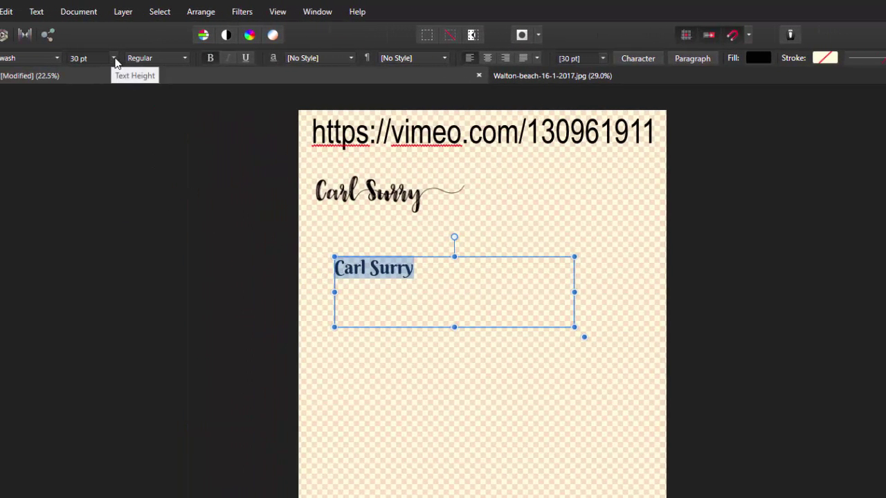
pyautogui.click(36, 58)
pyautogui.moveTo(118, 113); pyautogui.dragTo(112, 158)
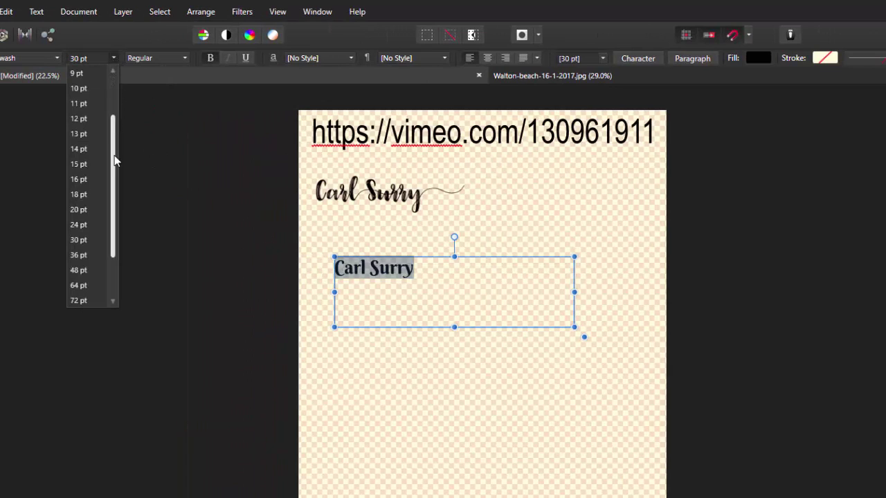
pyautogui.click(78, 286)
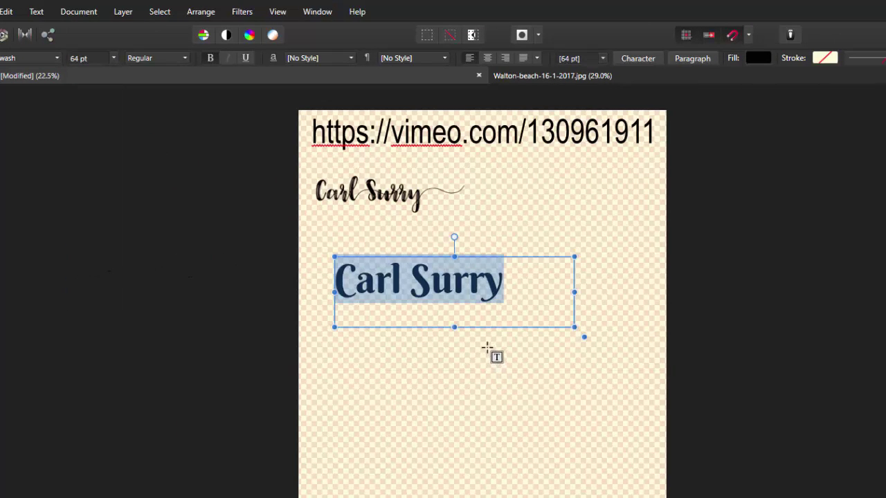
pyautogui.click(509, 286)
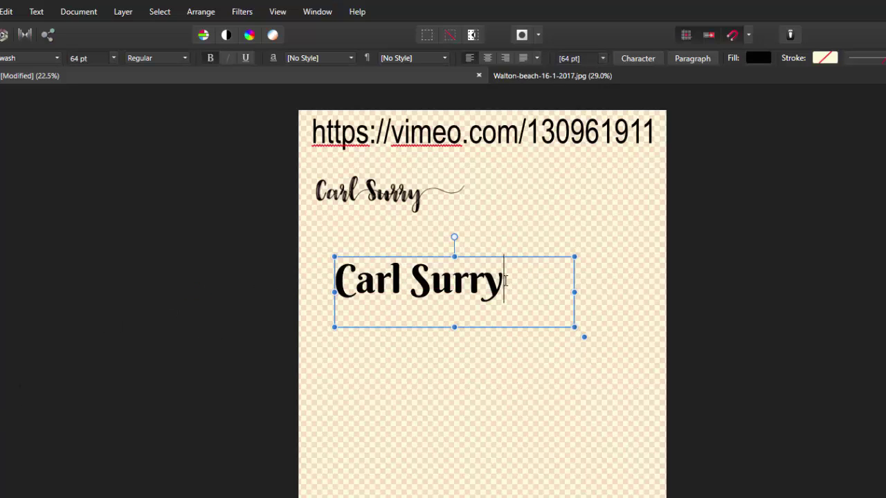
pyautogui.moveTo(504, 281); pyautogui.dragTo(345, 284)
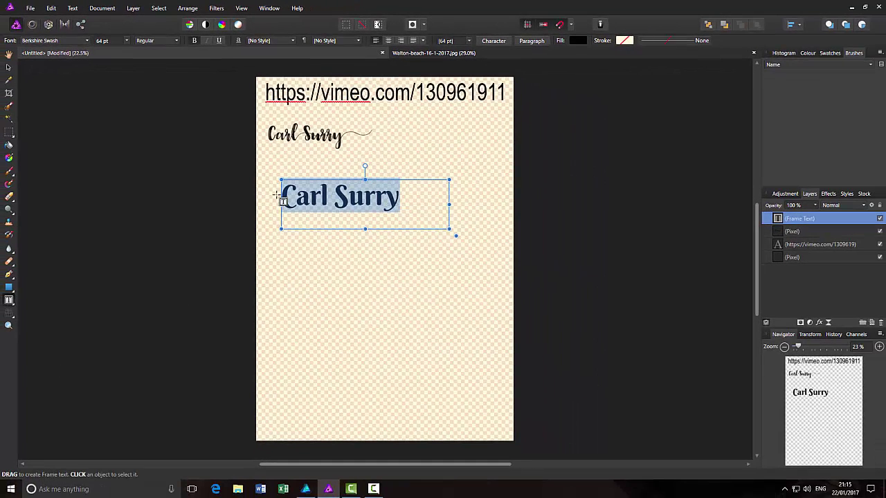
# - Export the selected name as a 1122 × 264 px PNG of the selection without background
pyautogui.click(30, 8)
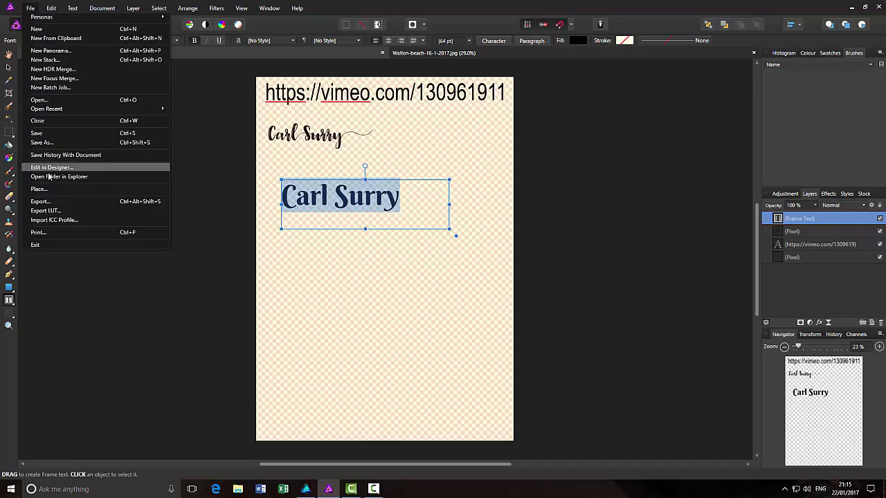
pyautogui.click(47, 202)
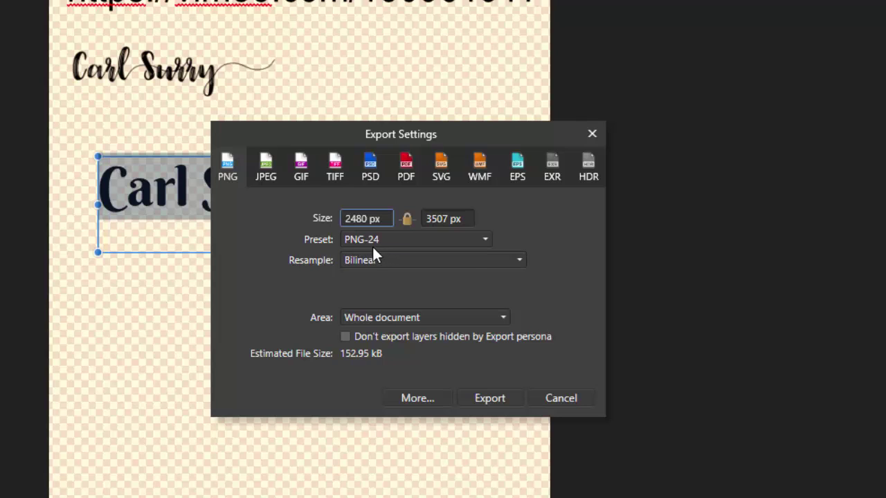
pyautogui.click(505, 318)
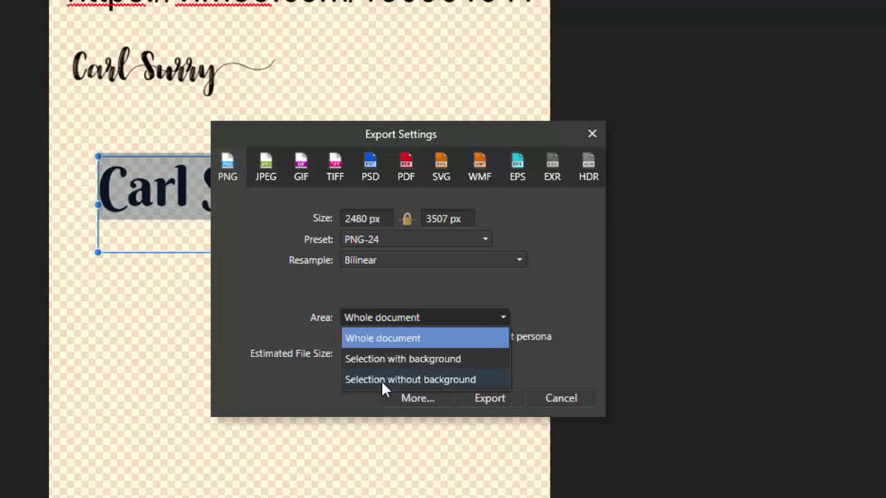
pyautogui.click(426, 380)
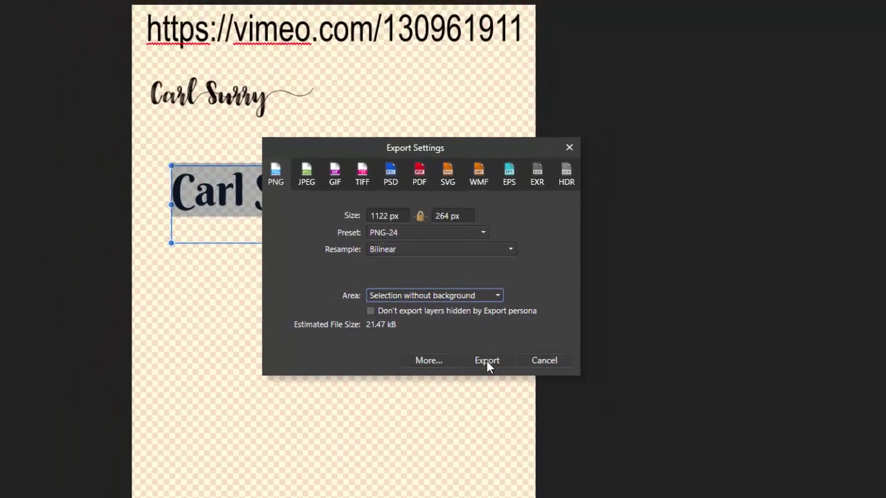
pyautogui.click(486, 397)
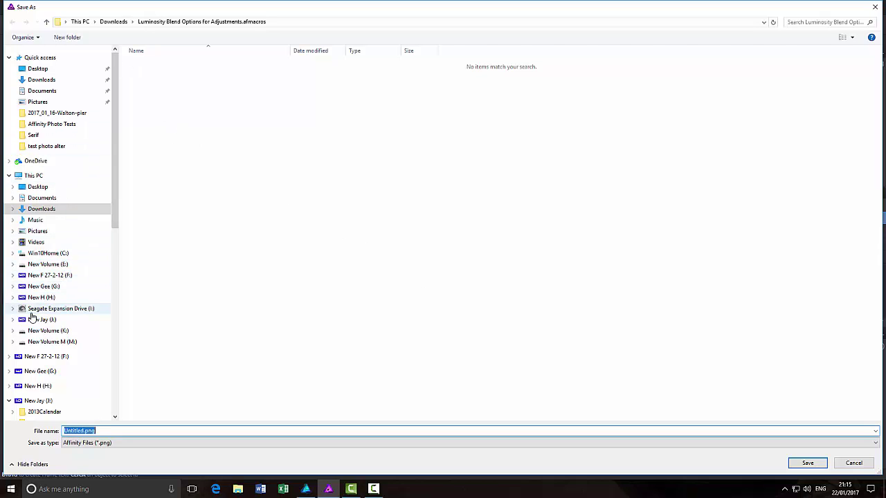
# - Save the export as name.png in K:\test photo alter\Affinity Photo Tests
pyautogui.click(48, 330)
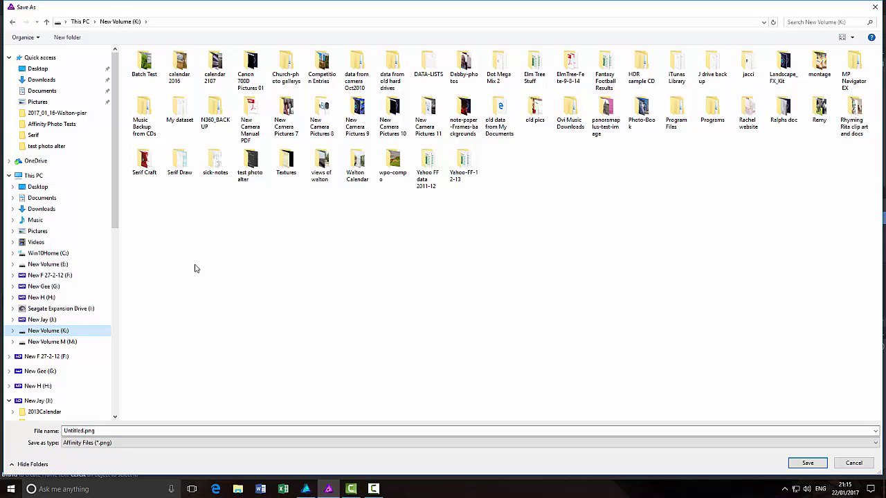
pyautogui.doubleClick(249, 165)
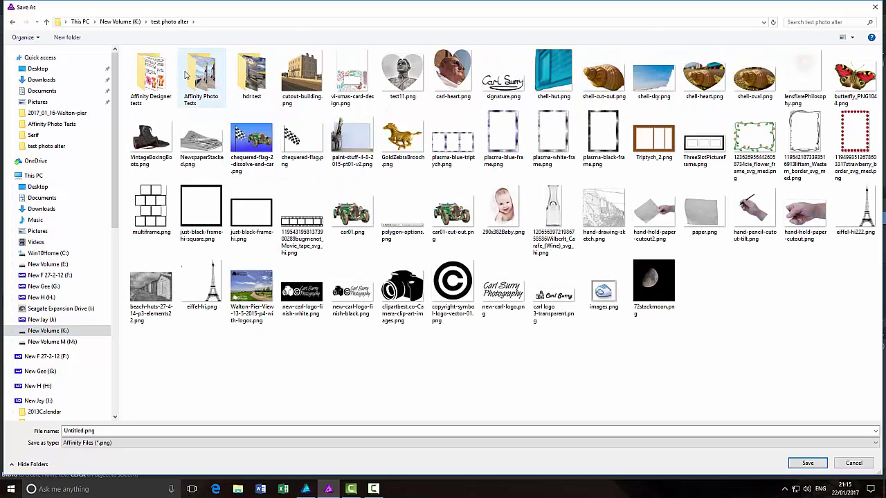
pyautogui.doubleClick(202, 71)
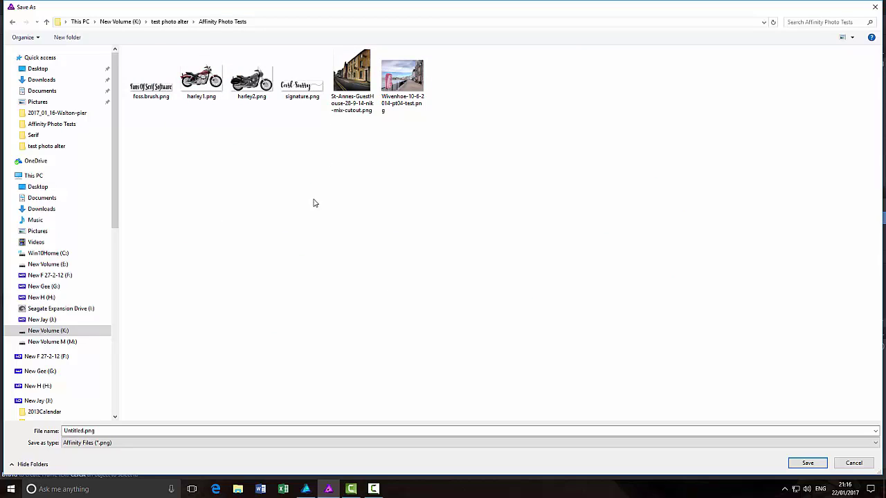
pyautogui.doubleClick(111, 431)
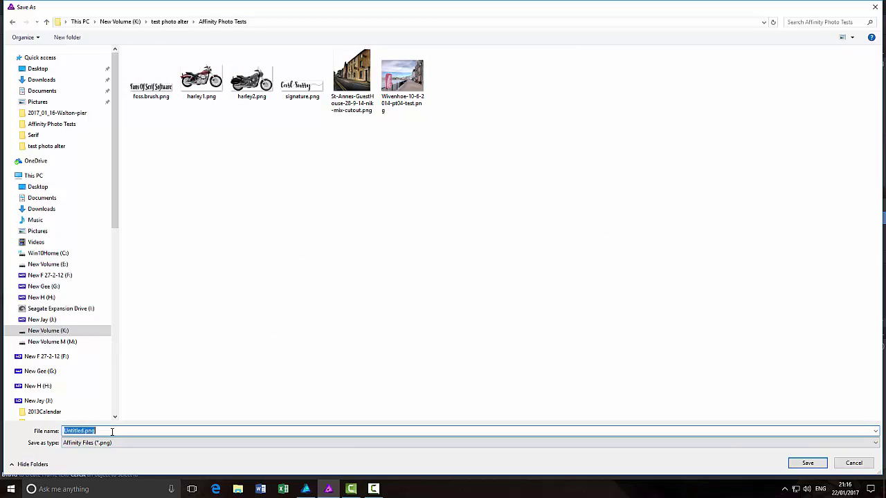
pyautogui.write('name')
pyautogui.click(807, 463)
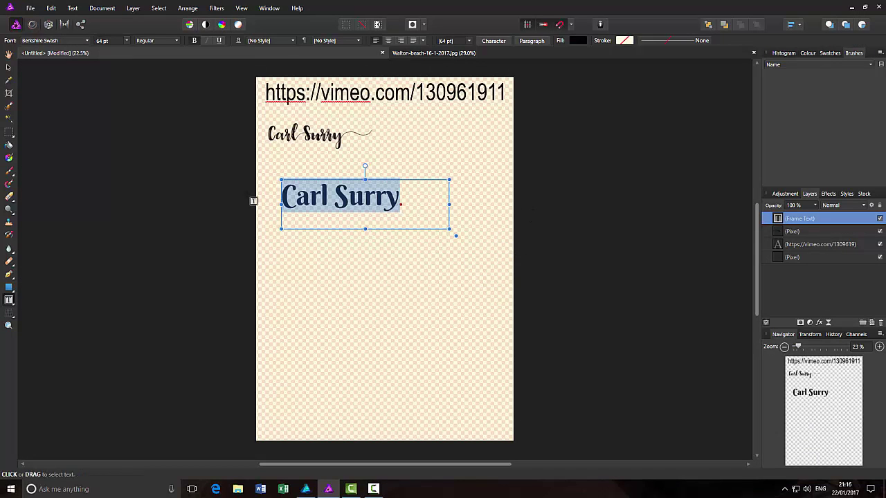
# - Create a new intensity brush from name.png in the Name category
pyautogui.click(8, 53)
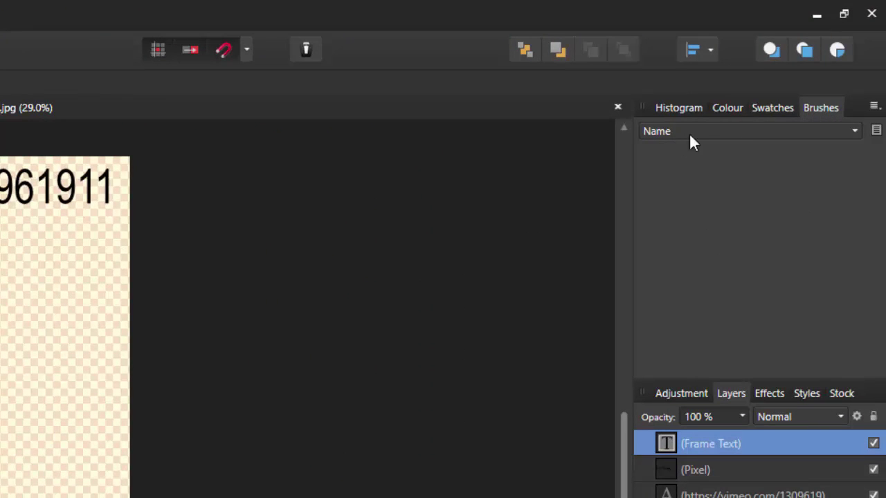
pyautogui.click(874, 107)
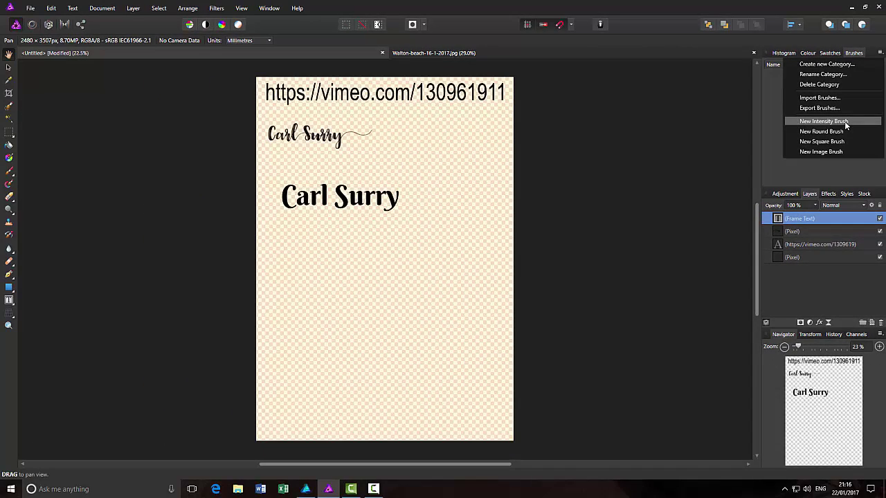
pyautogui.click(845, 125)
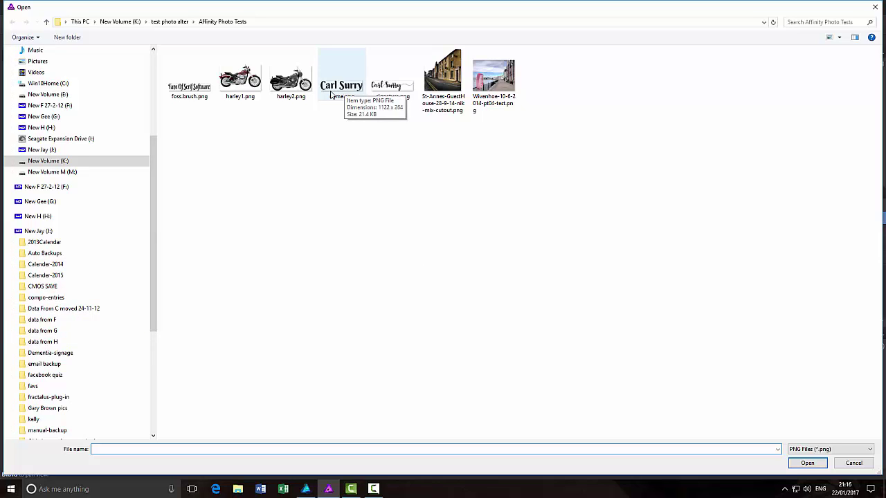
pyautogui.click(339, 87)
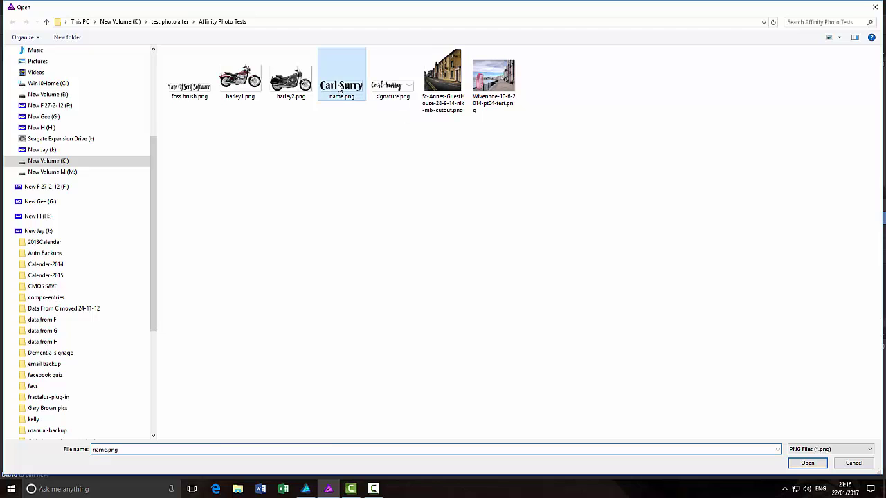
pyautogui.click(821, 463)
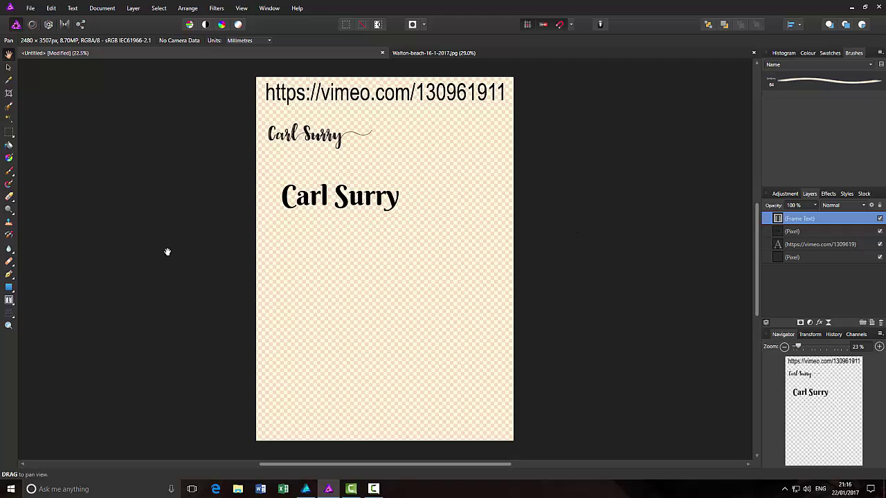
# - Paint a test dab below the text with the new 64 px name brush
pyautogui.click(9, 171)
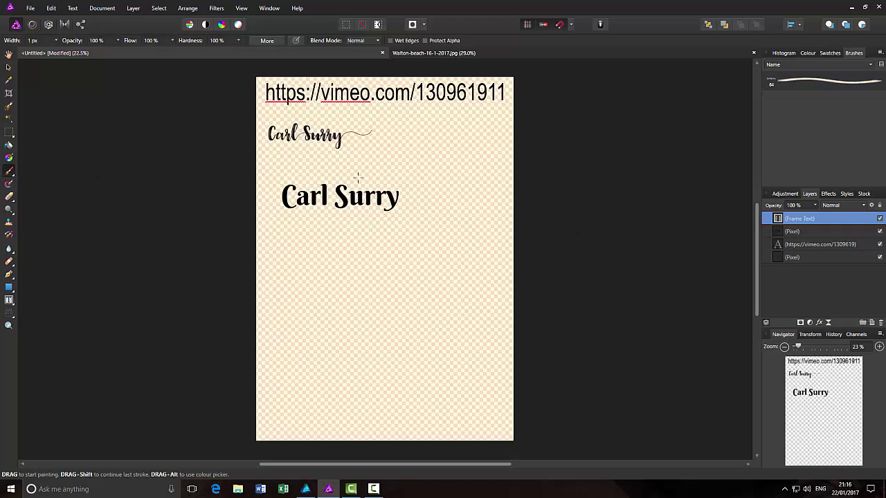
pyautogui.click(809, 81)
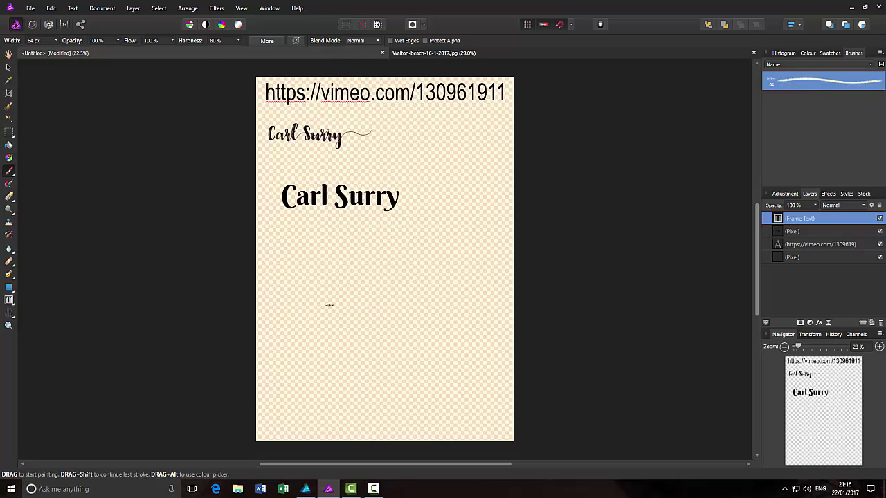
pyautogui.click(308, 247)
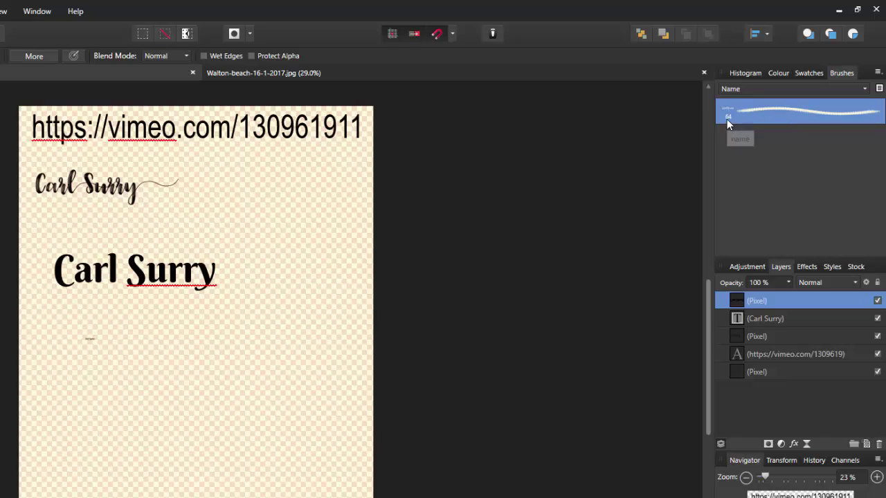
# - Give the custom name brush 500 px size, 100% hardness and 80% spacing
pyautogui.rightClick(791, 115)
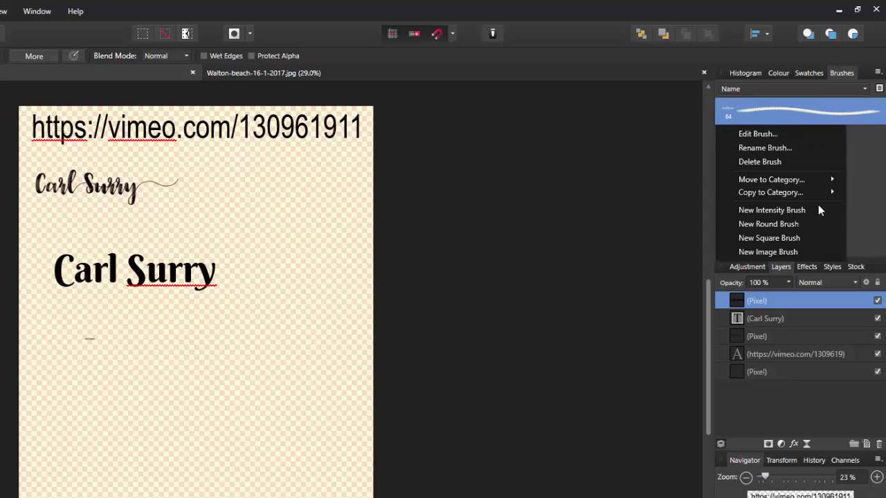
pyautogui.click(808, 112)
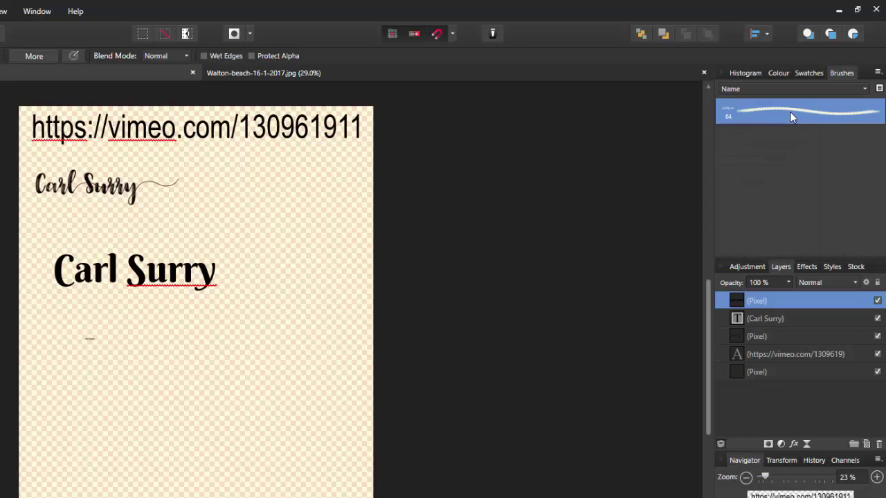
pyautogui.doubleClick(791, 115)
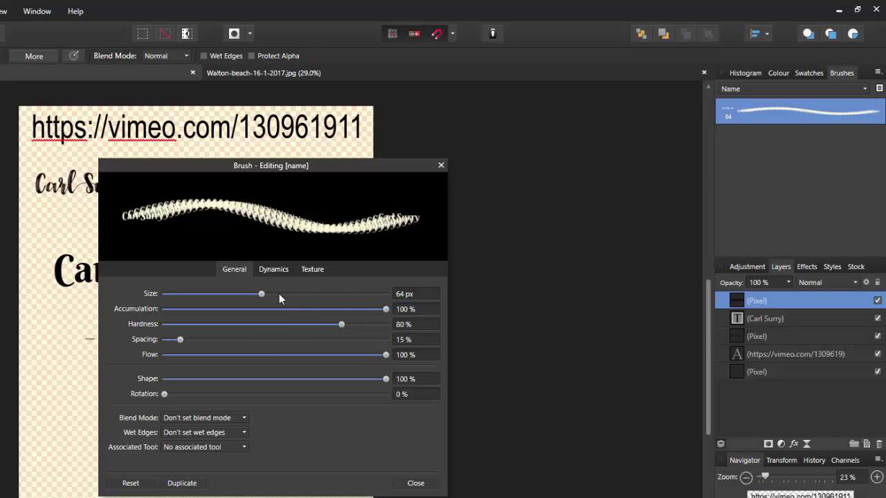
pyautogui.moveTo(278, 294); pyautogui.dragTo(297, 294)
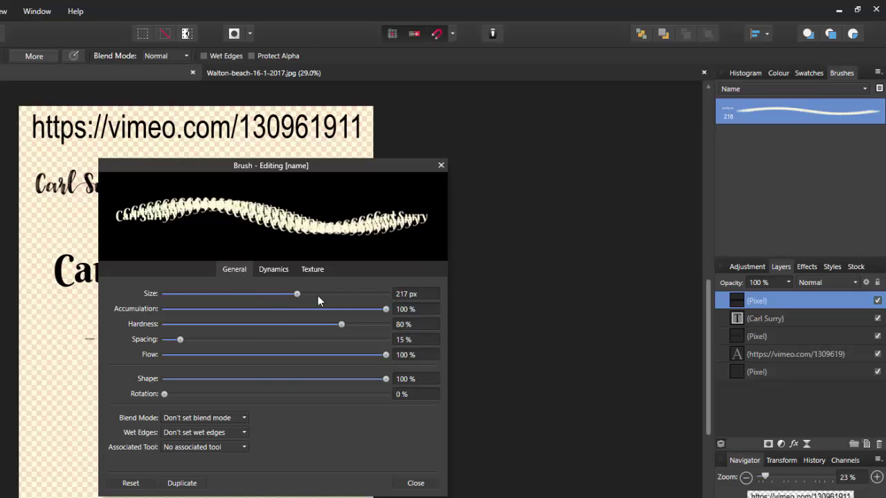
pyautogui.click(399, 294)
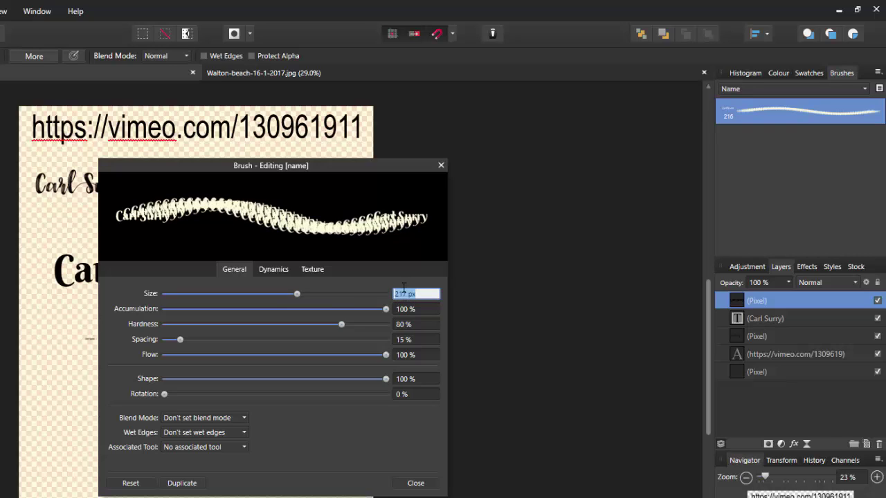
pyautogui.write('500')
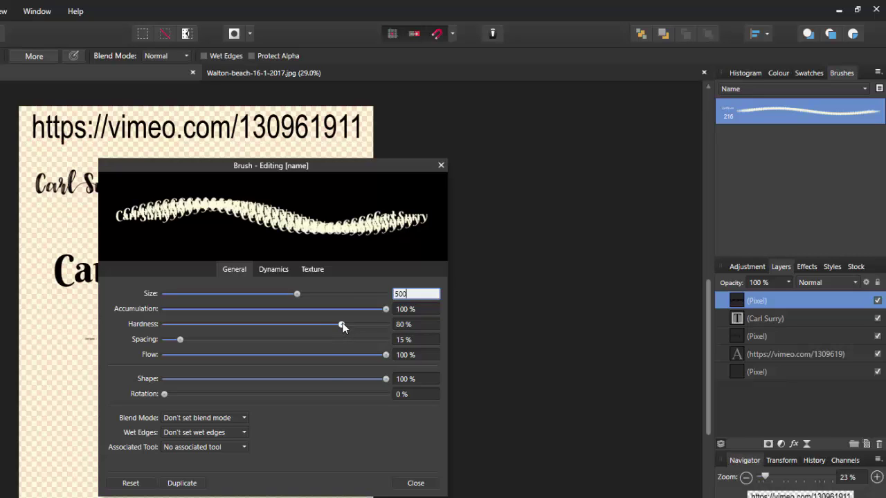
pyautogui.moveTo(341, 325); pyautogui.dragTo(392, 322)
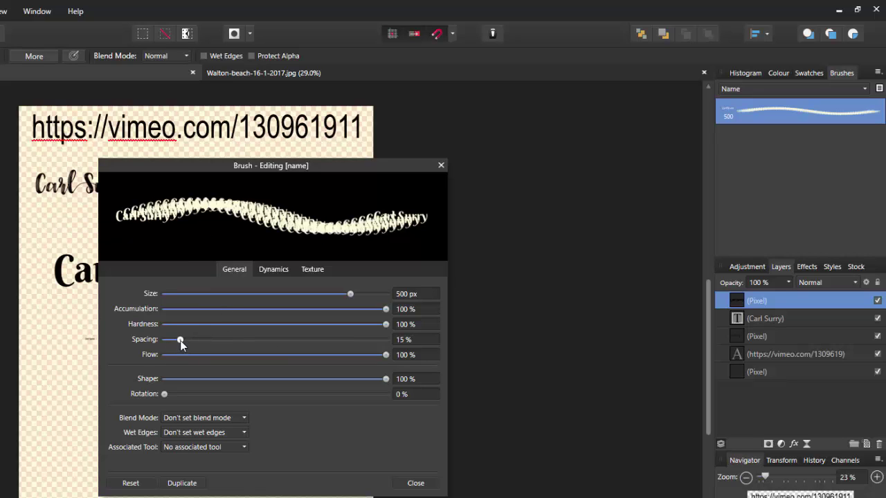
pyautogui.moveTo(180, 342); pyautogui.dragTo(252, 338)
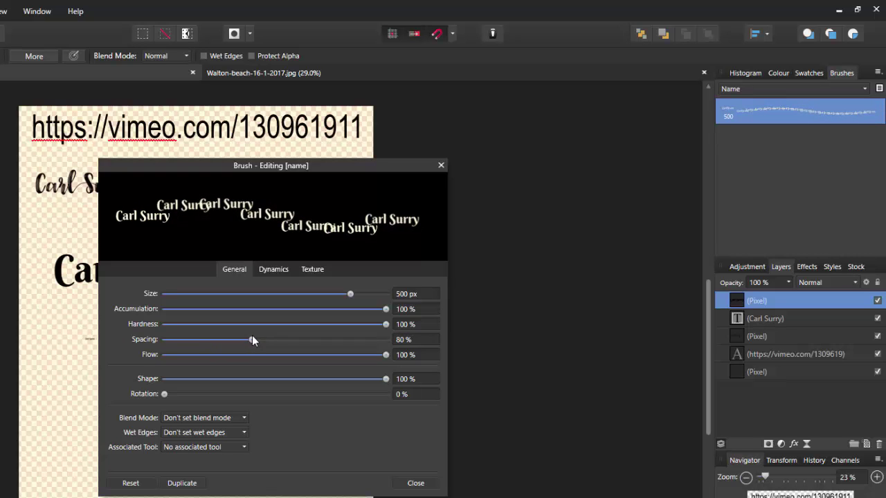
pyautogui.click(414, 483)
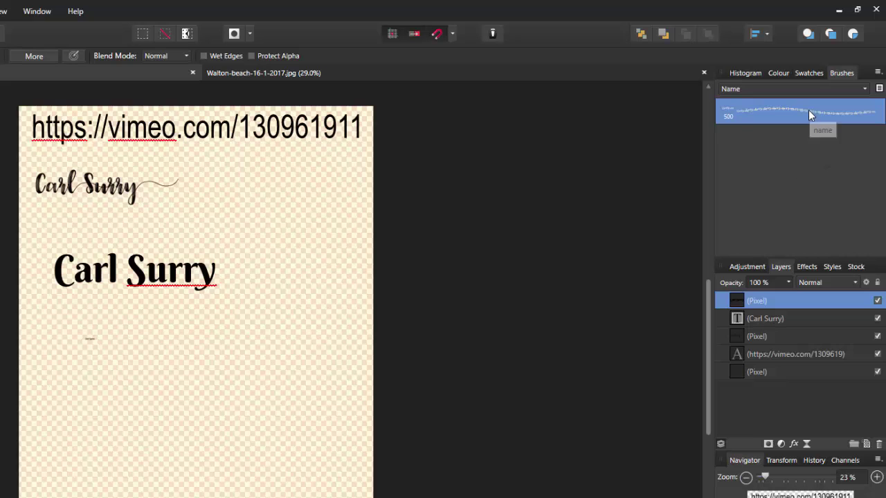
# - Stamp the name four times across the page's middle, then reopen the name brush's settings
pyautogui.click(194, 327)
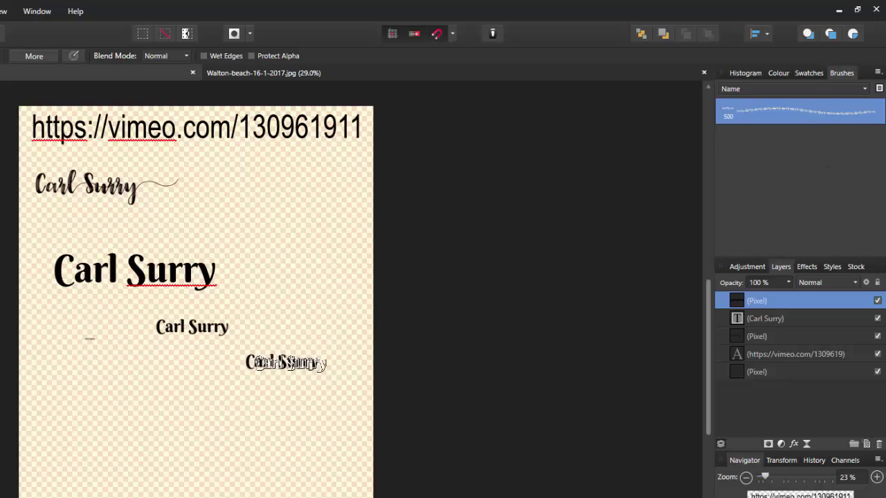
pyautogui.click(224, 223)
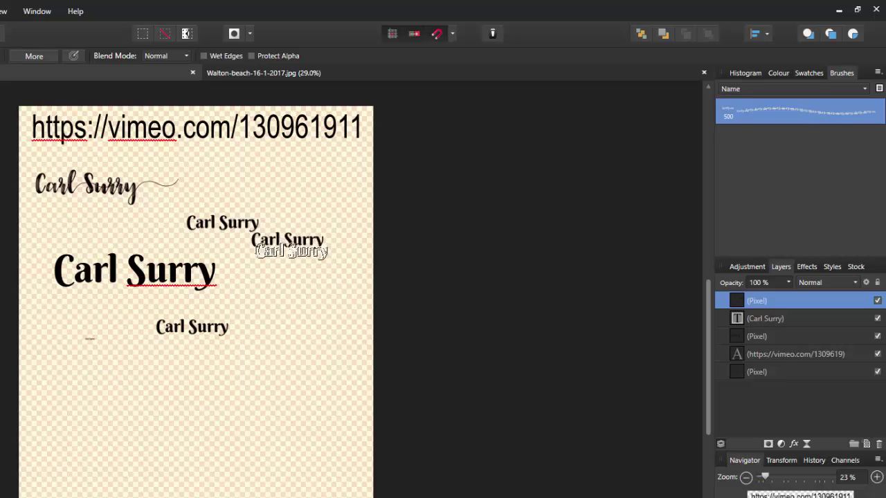
pyautogui.click(285, 262)
pyautogui.click(305, 326)
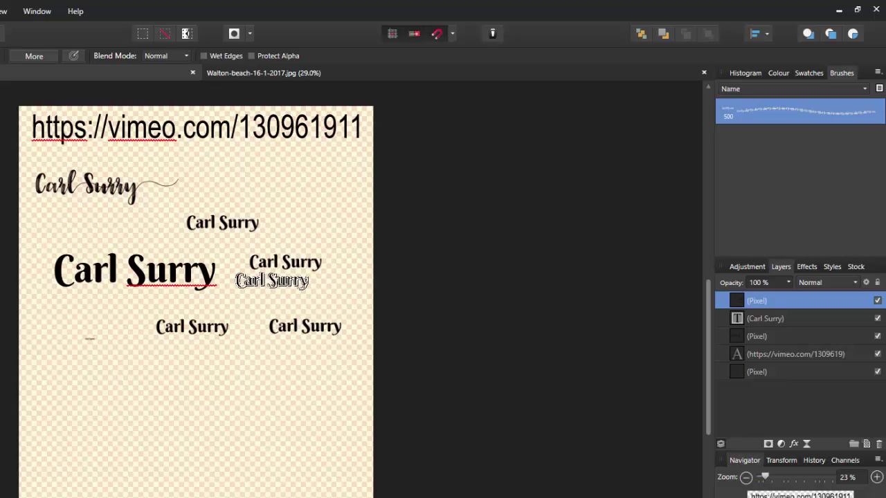
pyautogui.doubleClick(774, 113)
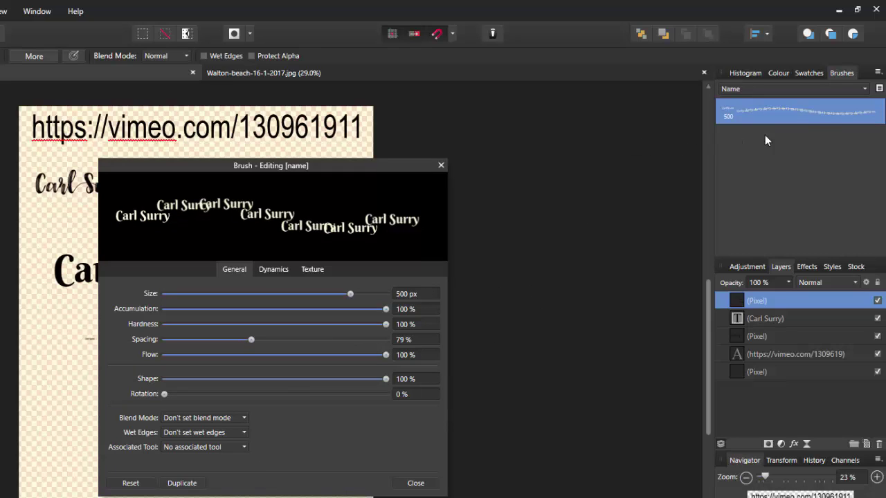
# - Duplicate the name brush and set the Brush Copy's size to 1000 px
pyautogui.click(191, 485)
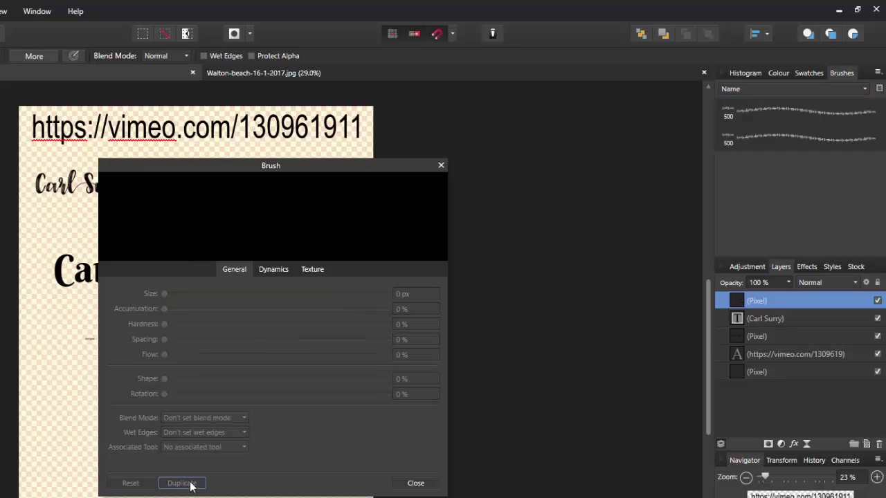
pyautogui.click(408, 482)
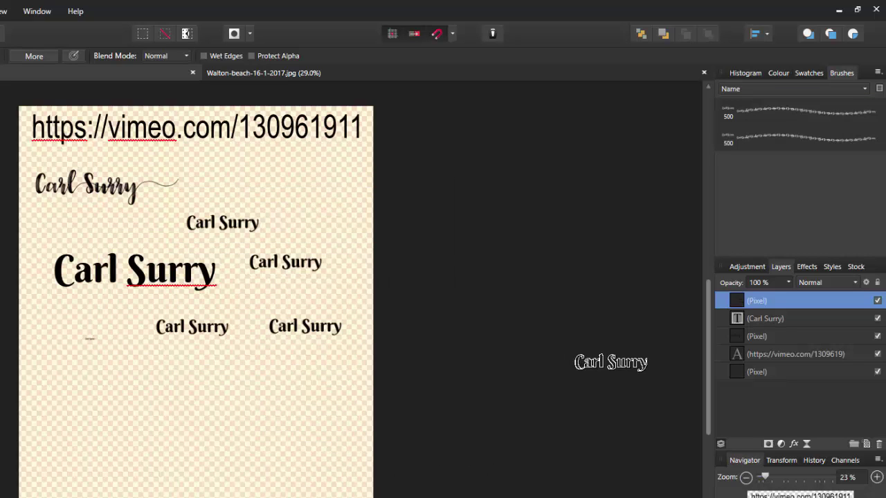
pyautogui.click(807, 138)
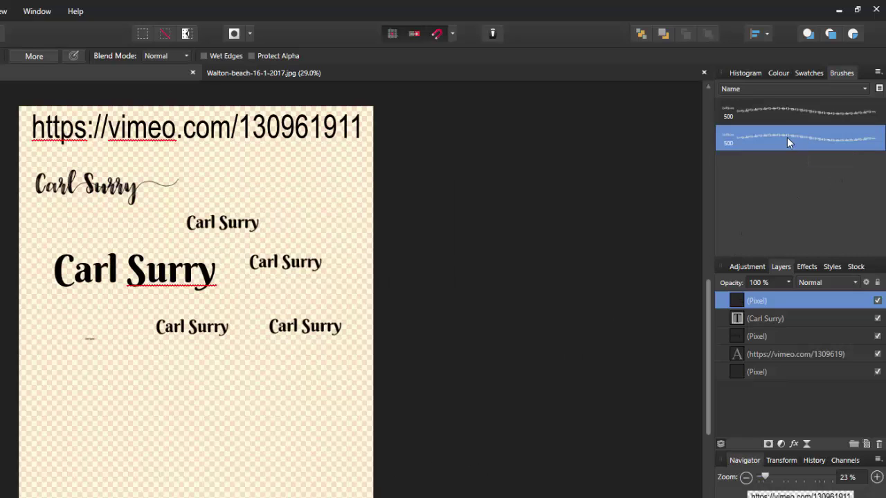
pyautogui.doubleClick(782, 139)
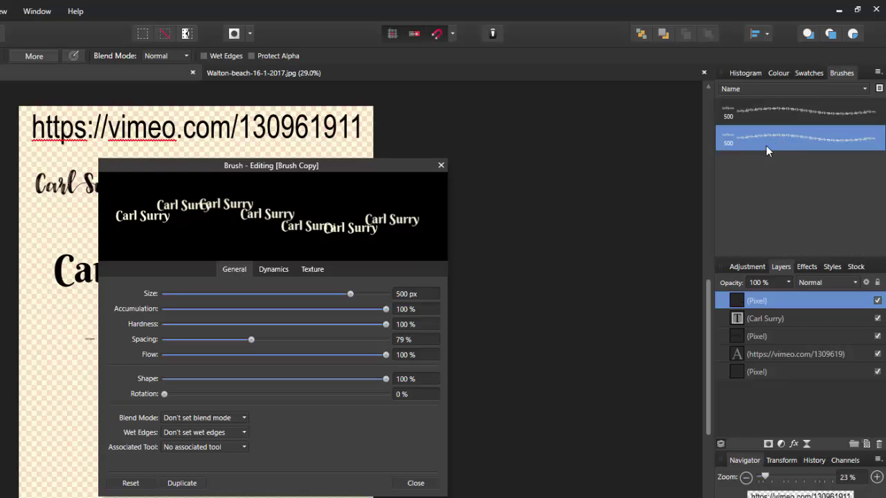
pyautogui.click(408, 294)
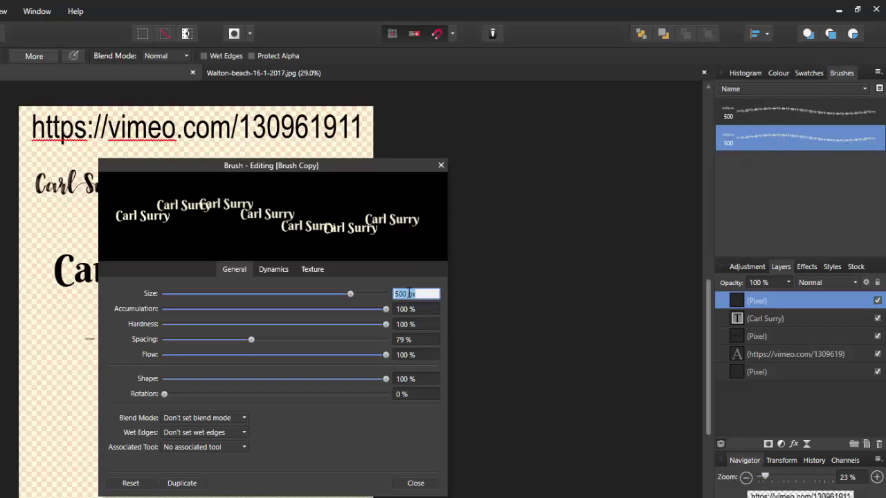
pyautogui.write('1000')
pyautogui.click(416, 483)
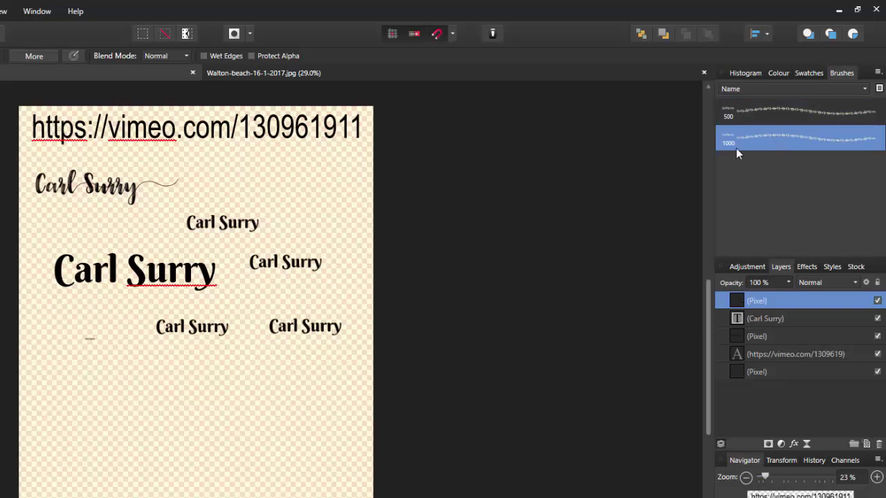
# - Stamp enlarged 1000 px names down the page and toward the upper right
pyautogui.hotkey('ctrl', 'z')
pyautogui.click(121, 367)
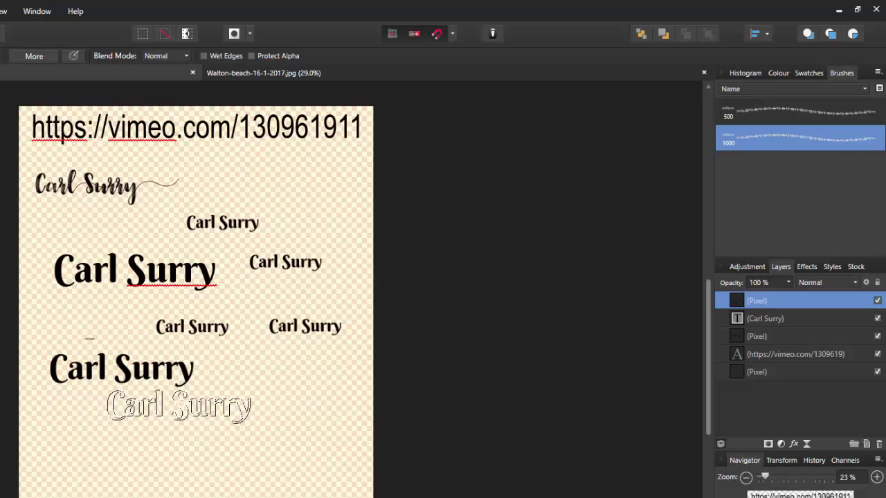
pyautogui.click(170, 411)
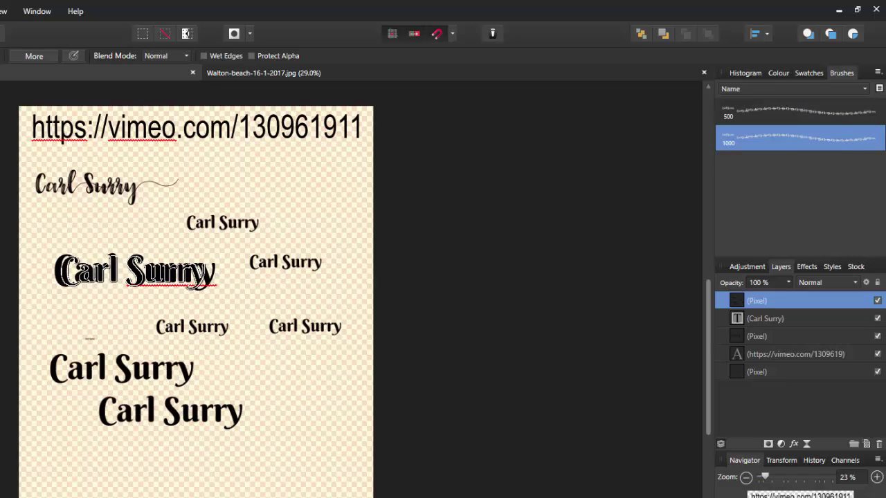
pyautogui.click(127, 439)
pyautogui.hotkey('ctrl', 'z')
pyautogui.click(122, 450)
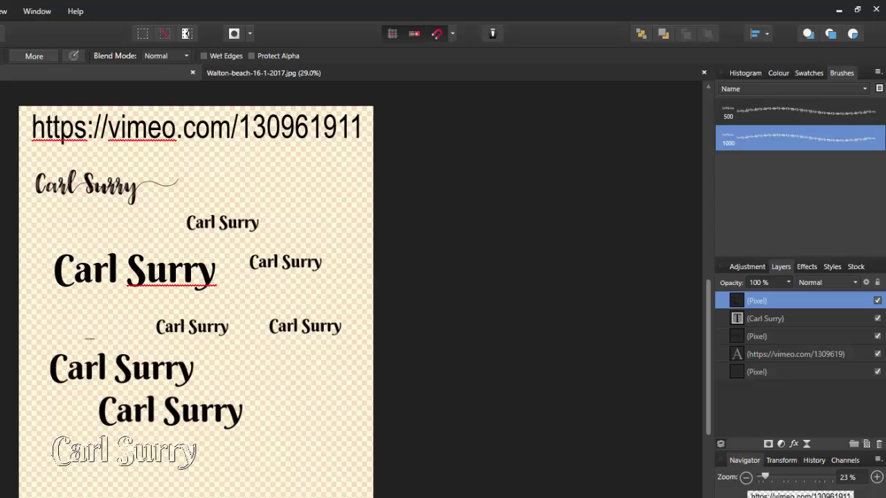
pyautogui.click(167, 477)
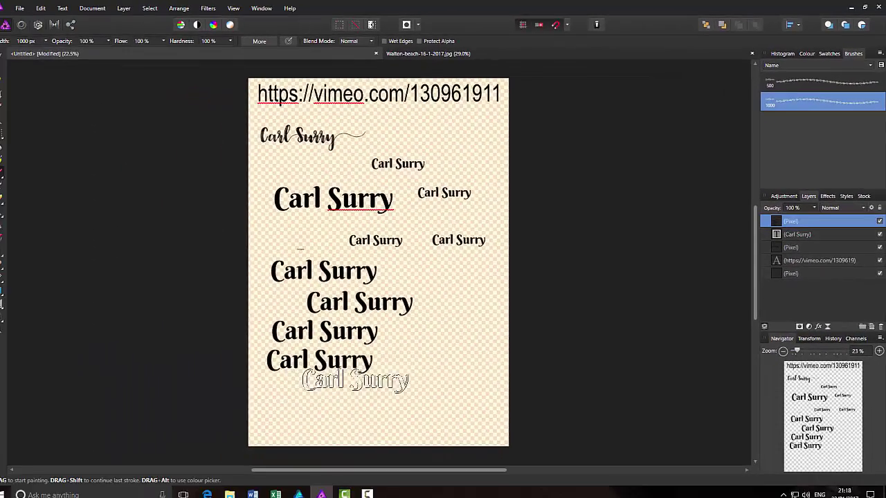
pyautogui.click(390, 399)
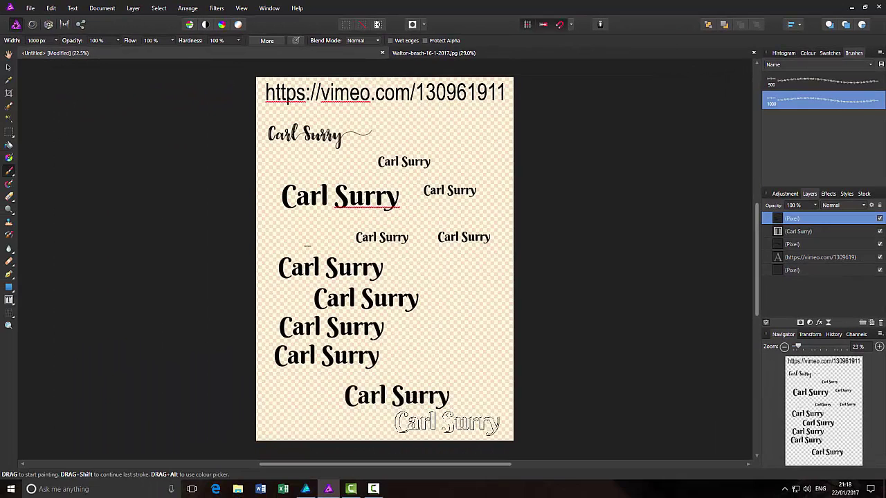
pyautogui.click(458, 426)
pyautogui.click(460, 340)
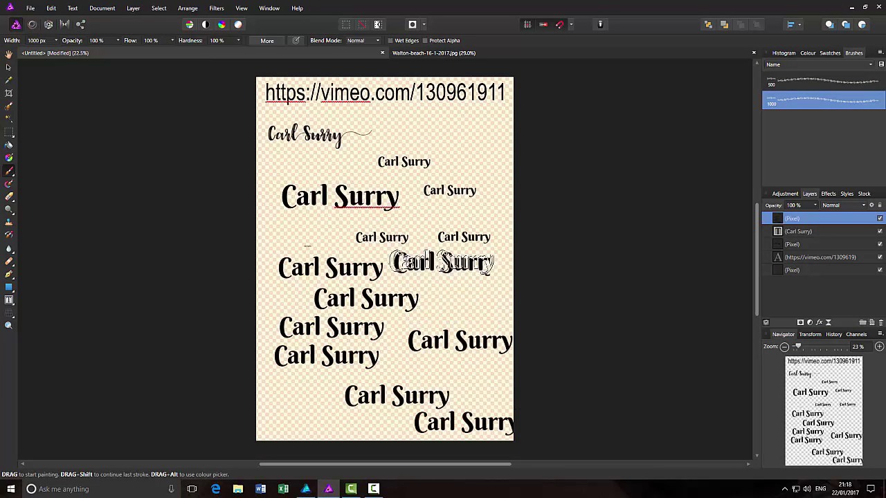
pyautogui.click(433, 181)
pyautogui.click(441, 136)
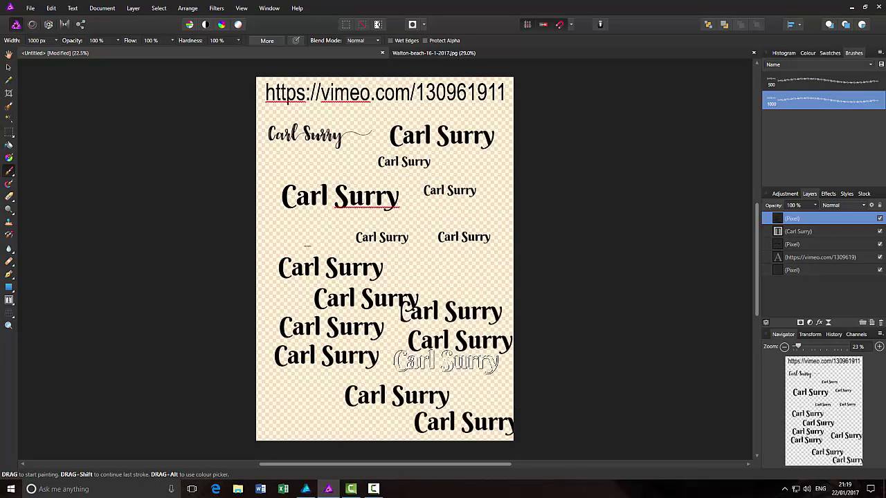
# - Undo the large name stamps, clearing away their pixel layer
pyautogui.hotkey('ctrl', 'z')
pyautogui.hotkey('ctrl', 'z')
pyautogui.hotkey('ctrl', 'z')
pyautogui.hotkey('ctrl', 'z')
pyautogui.hotkey('ctrl', 'z')
pyautogui.hotkey('ctrl', 'z')
pyautogui.hotkey('ctrl', 'z')
pyautogui.hotkey('ctrl', 'z')
pyautogui.hotkey('ctrl', 'z')
pyautogui.hotkey('ctrl', 'z')
pyautogui.hotkey('ctrl', 'z')
pyautogui.hotkey('ctrl', 'z')
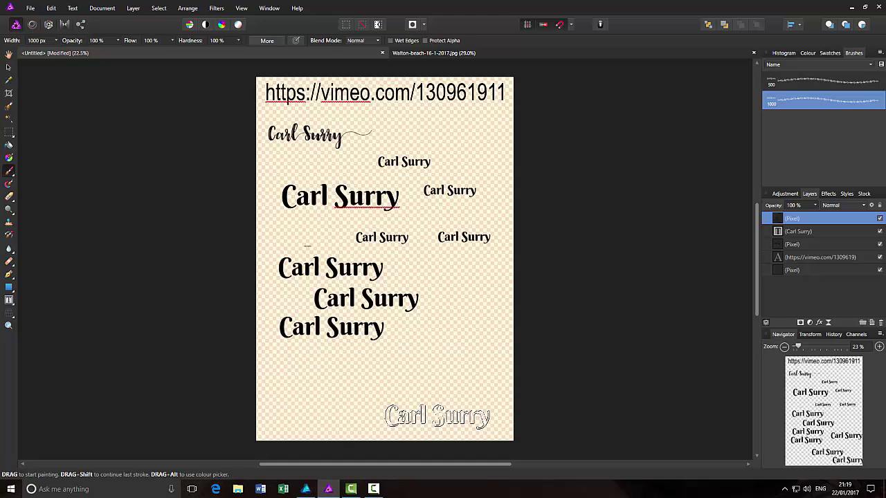
pyautogui.hotkey('ctrl', 'z')
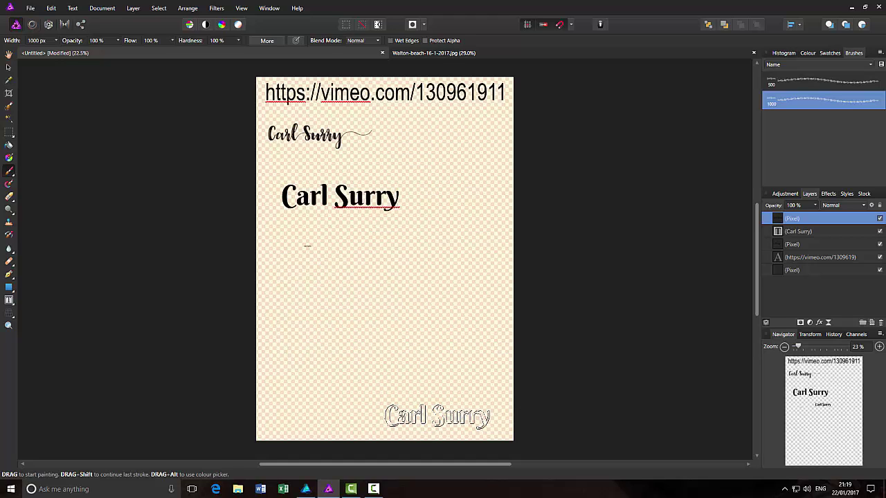
pyautogui.hotkey('ctrl', 'z')
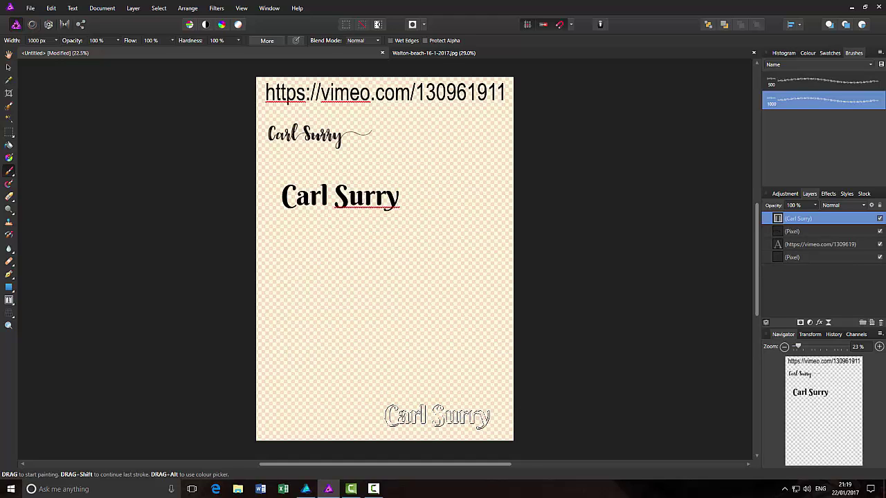
# - Pick blue and stamp two blue copies of the name mid-page
pyautogui.click(808, 52)
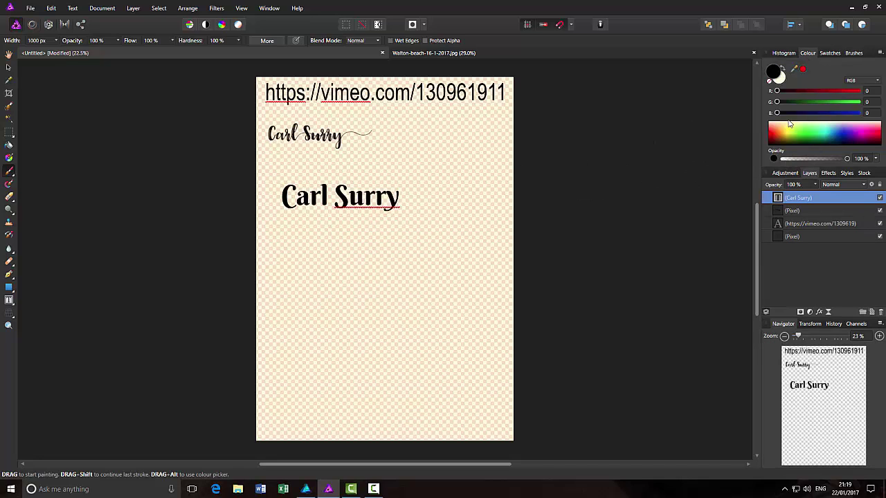
pyautogui.click(843, 132)
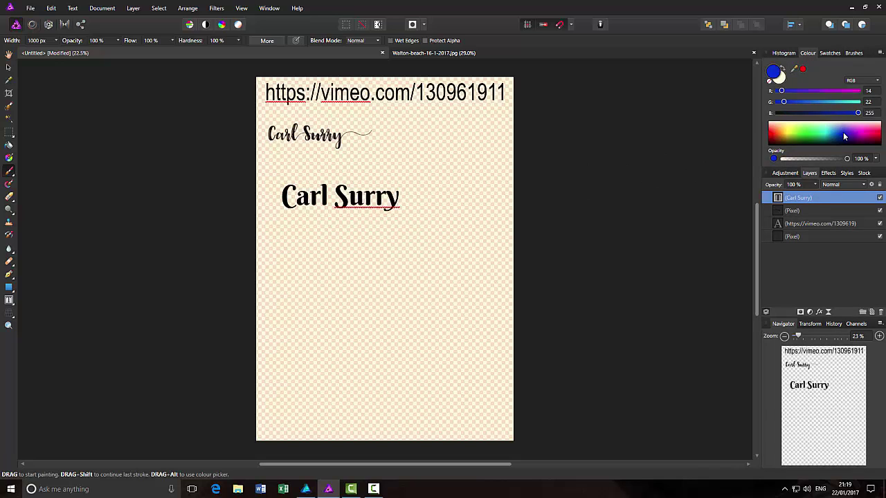
pyautogui.click(332, 238)
pyautogui.click(364, 278)
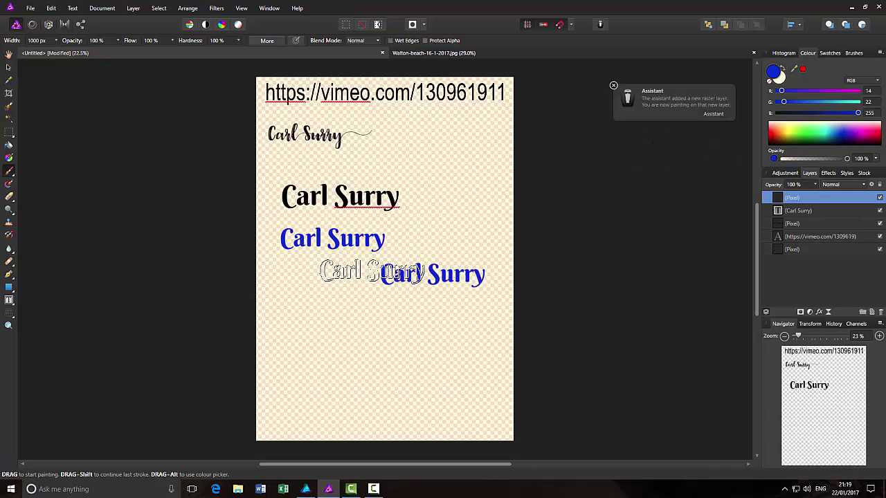
pyautogui.click(371, 270)
pyautogui.hotkey('ctrl', 'z')
# - Switch to green and stamp two green names, undoing one at the page edge
pyautogui.click(797, 138)
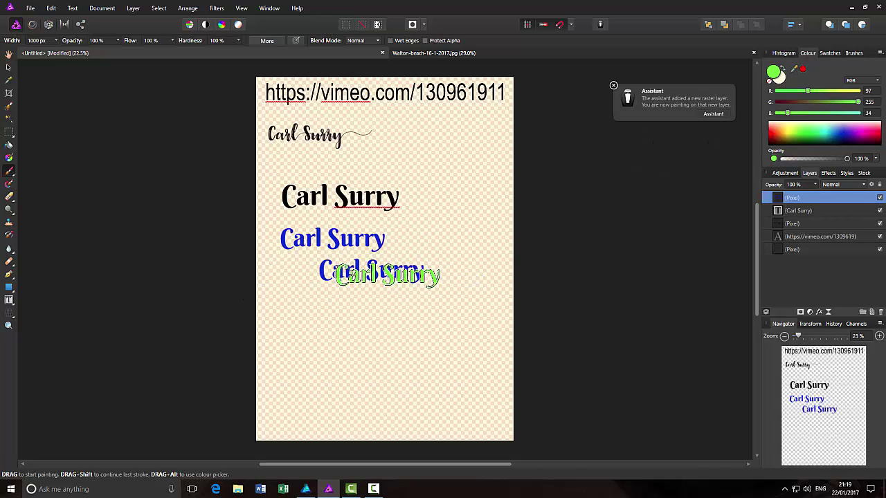
pyautogui.click(329, 319)
pyautogui.click(428, 224)
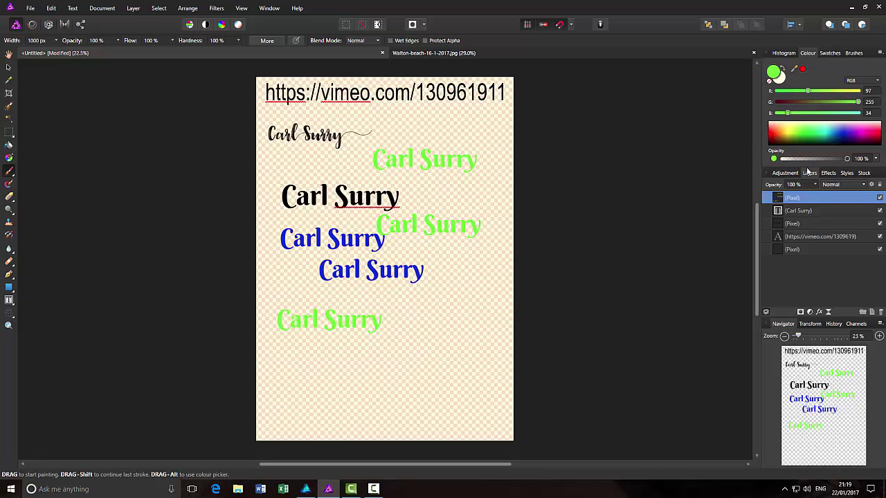
pyautogui.click(516, 279)
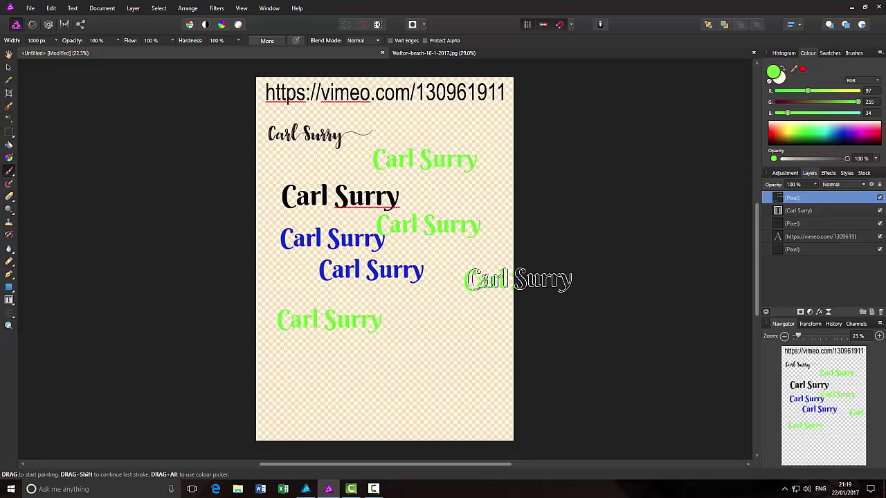
pyautogui.hotkey('ctrl', 'z')
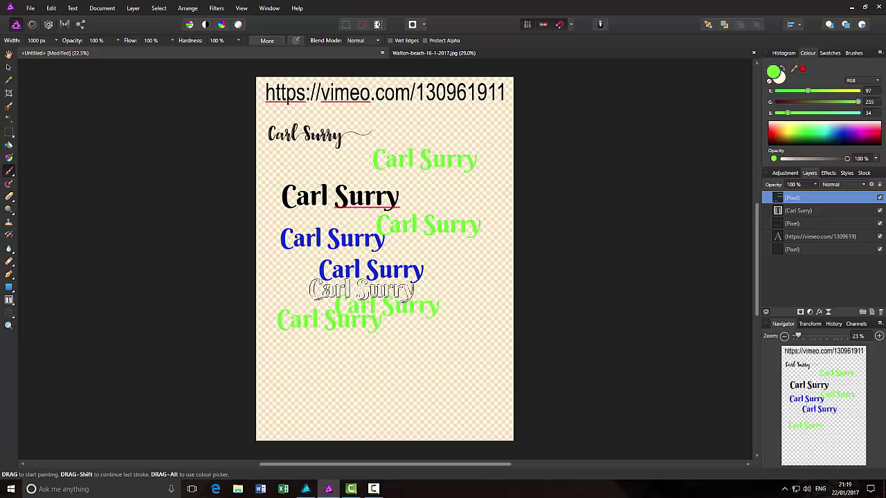
# - Widen the brush to 1919 px and paint a large green name low on the page
pyautogui.click(57, 40)
pyautogui.moveTo(58, 52); pyautogui.dragTo(67, 53)
pyautogui.moveTo(354, 372)
pyautogui.mouseDown()
pyautogui.moveTo(379, 370)
pyautogui.moveTo(405, 419)
pyautogui.mouseUp()
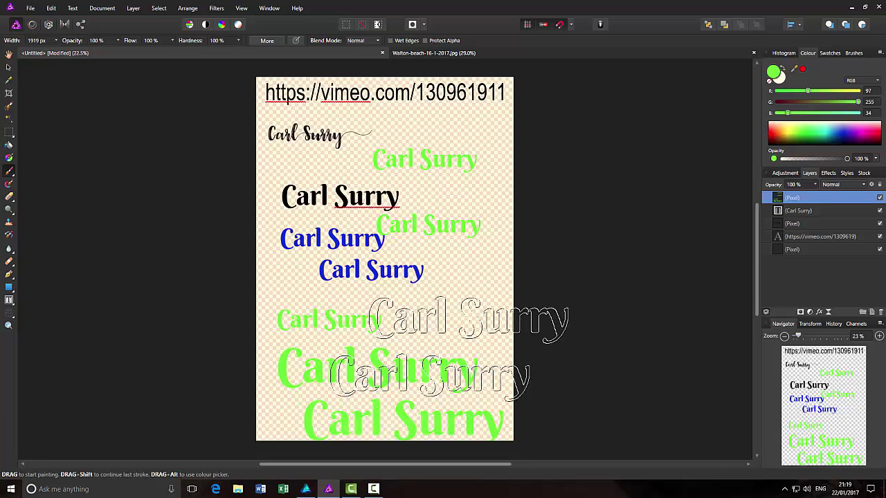
pyautogui.hotkey('ctrl', 'z')
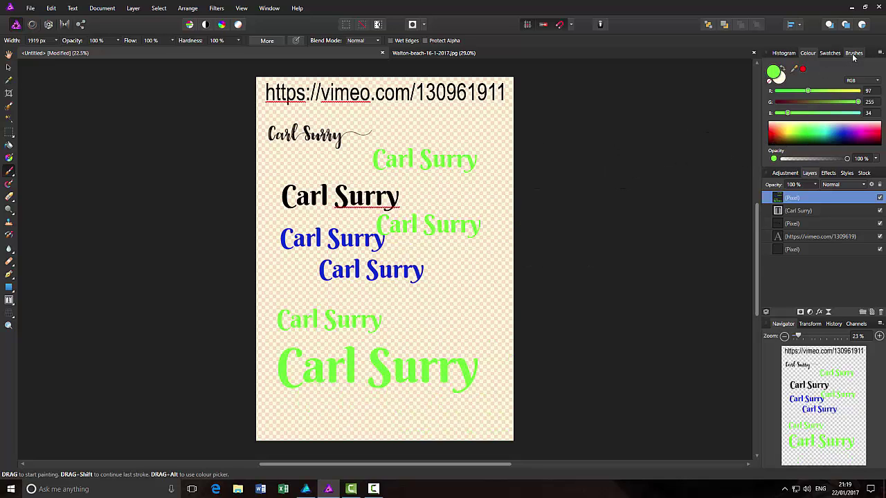
# - Rename the 1000 px brush copy to 'name1000'
pyautogui.click(853, 53)
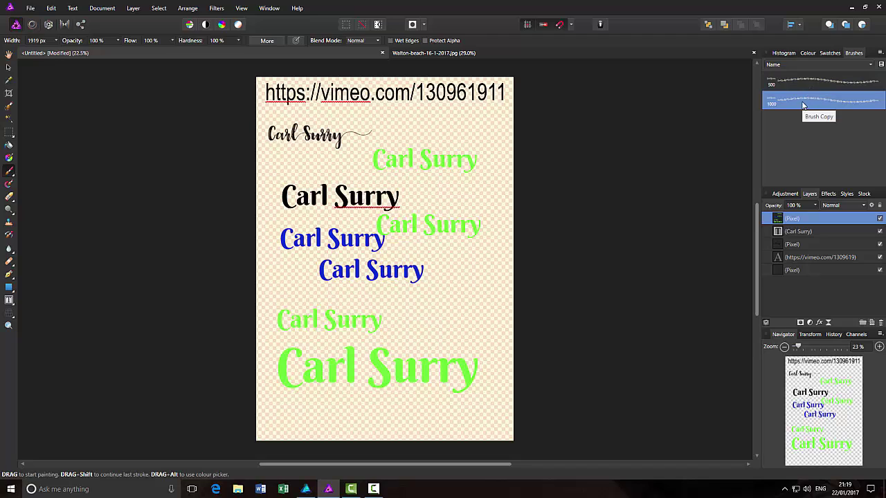
pyautogui.rightClick(832, 80)
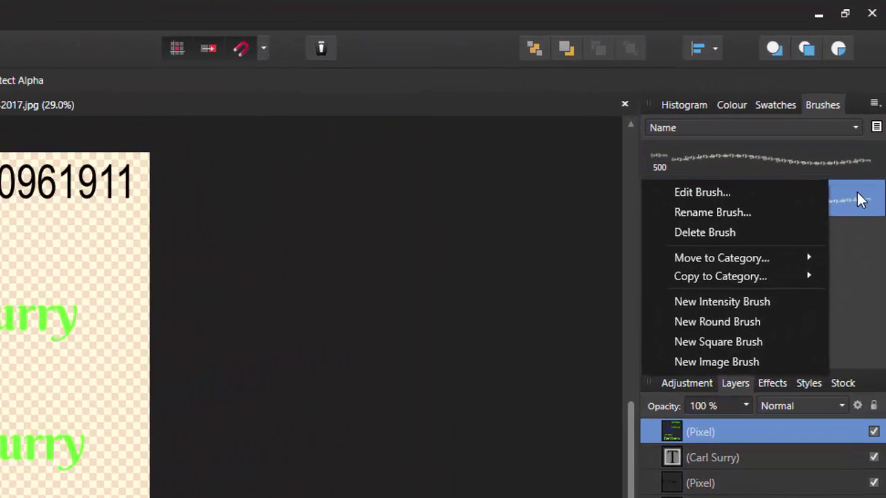
pyautogui.click(858, 200)
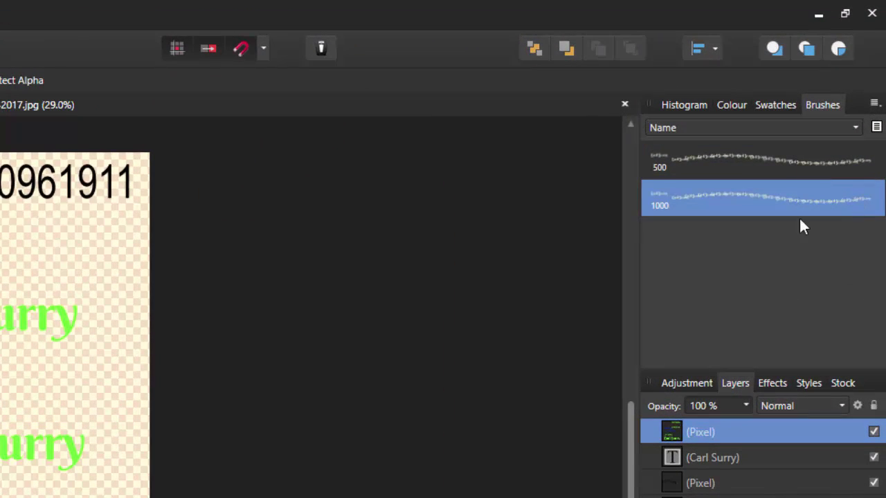
pyautogui.rightClick(727, 195)
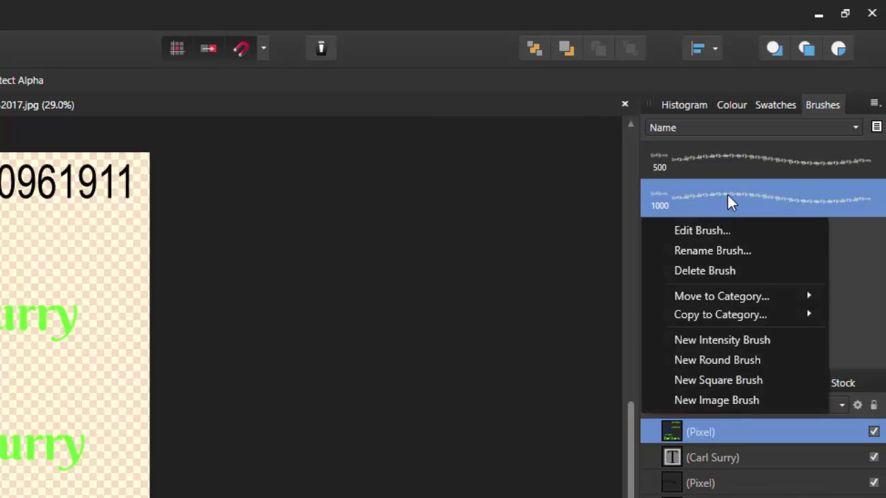
pyautogui.click(724, 251)
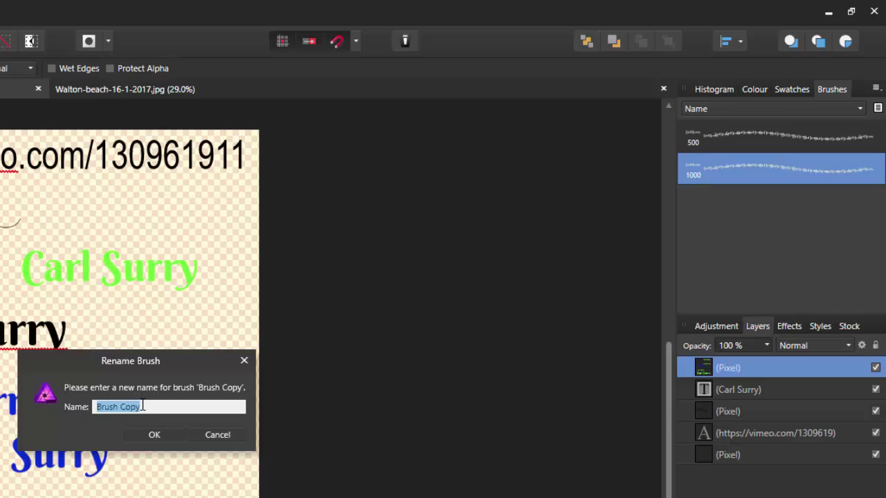
pyautogui.write('name')
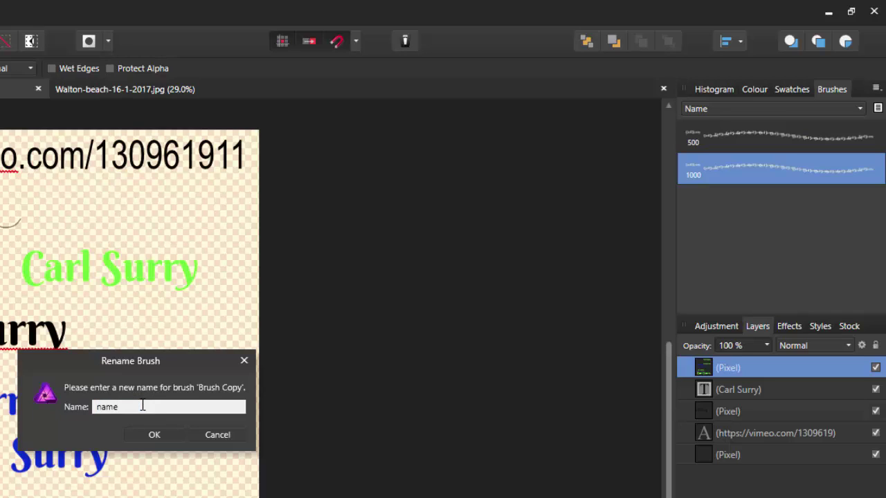
pyautogui.write('1000')
pyautogui.click(154, 435)
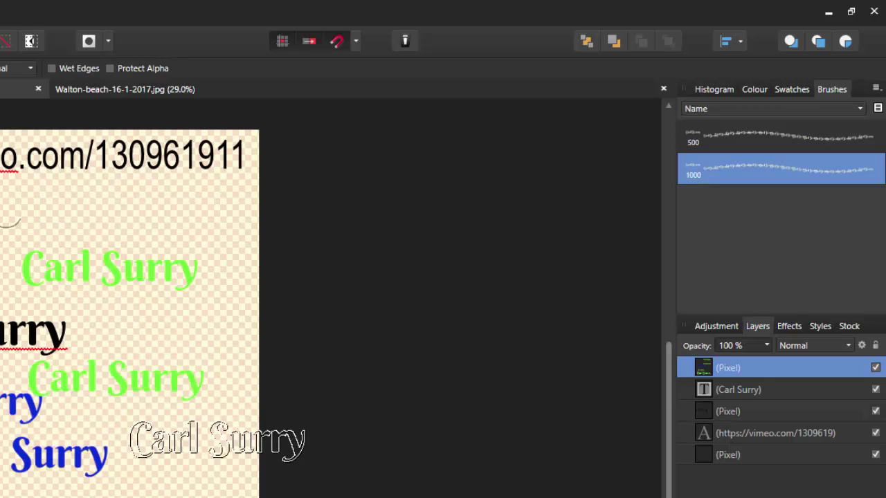
pyautogui.moveTo(217, 434); pyautogui.dragTo(333, 417)
pyautogui.hotkey('ctrl', 'z')
# - Rename the 500 px brush to 'name500' by appending 500 to its name
pyautogui.click(777, 127)
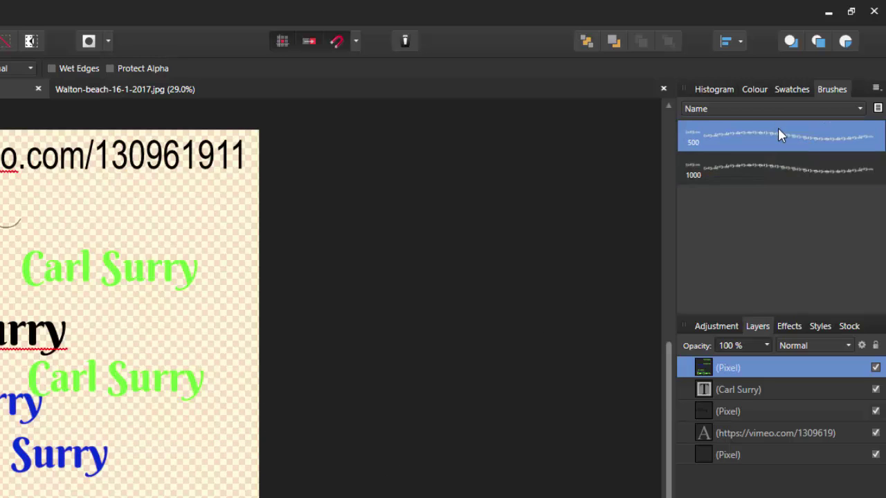
pyautogui.rightClick(777, 127)
pyautogui.click(749, 183)
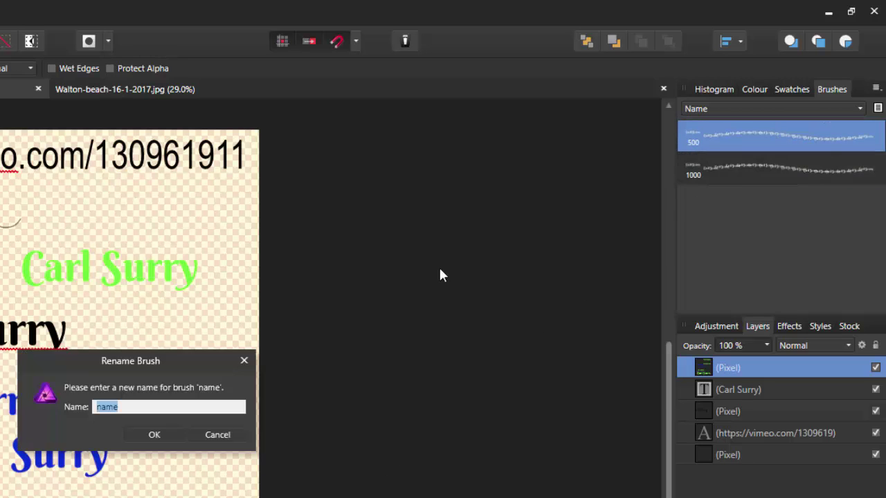
pyautogui.click(143, 407)
pyautogui.write('500')
pyautogui.click(160, 428)
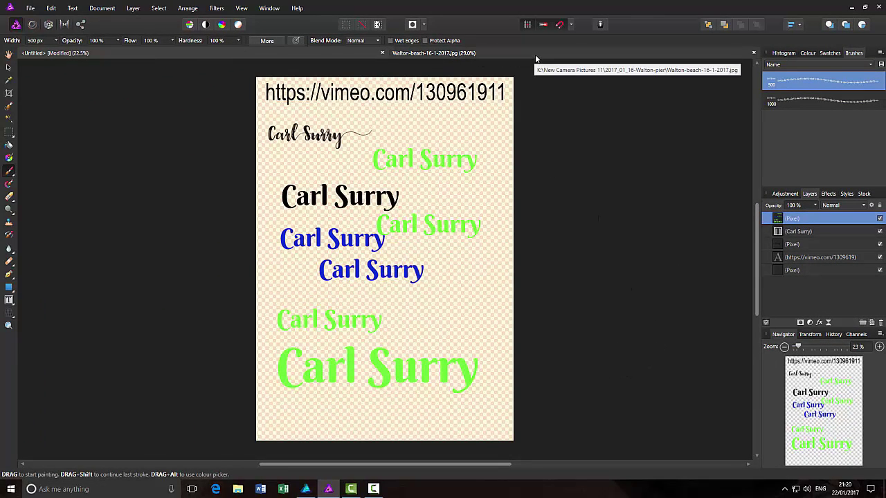
# - Switch to the Walton-beach-16-1-2017.jpg photo and ready the Paint Brush and colour controls
pyautogui.click(531, 54)
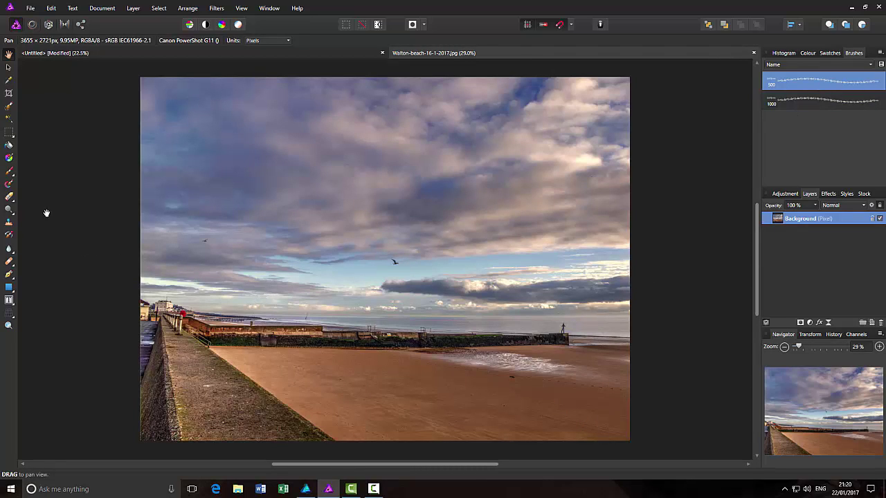
pyautogui.click(9, 172)
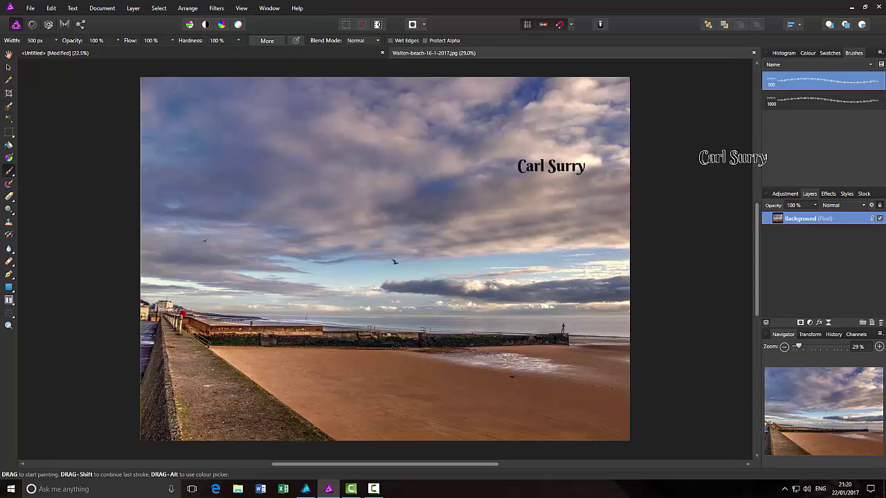
pyautogui.click(808, 54)
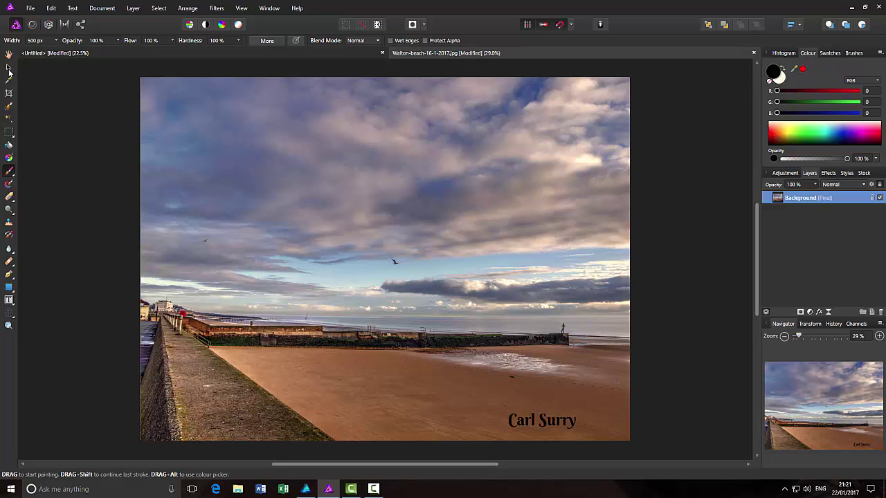
# - Move the photo's name stamp onto a new pixel layer at bottom right, then return to Untitled
pyautogui.click(8, 67)
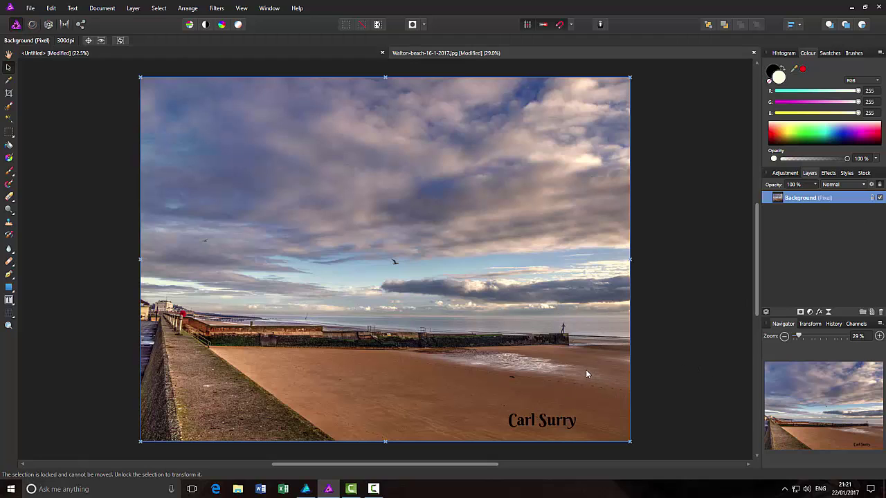
pyautogui.hotkey('ctrl', 'z')
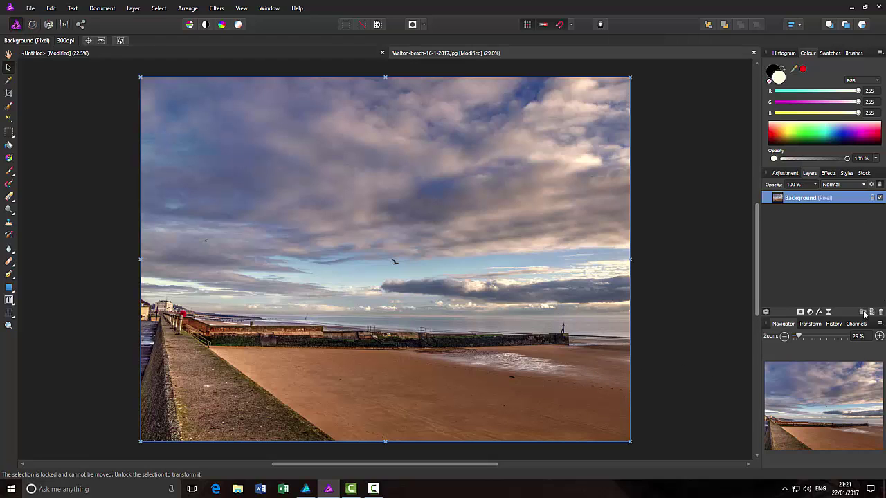
pyautogui.click(863, 313)
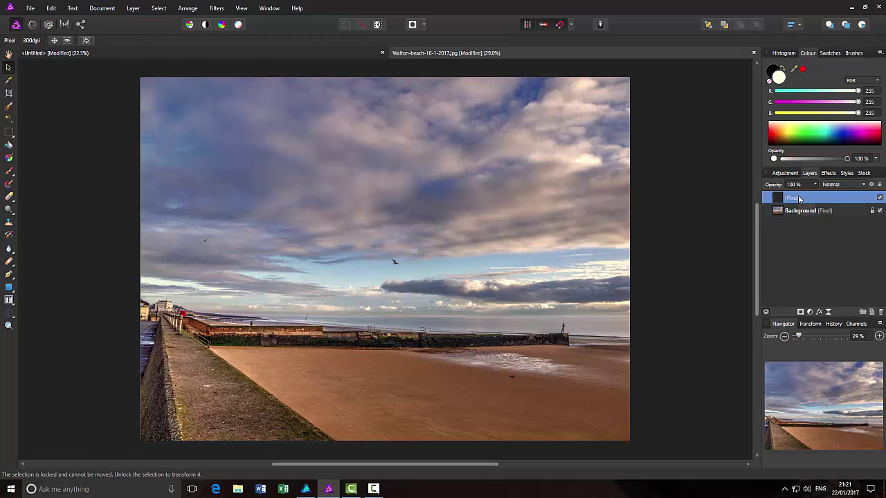
pyautogui.click(9, 171)
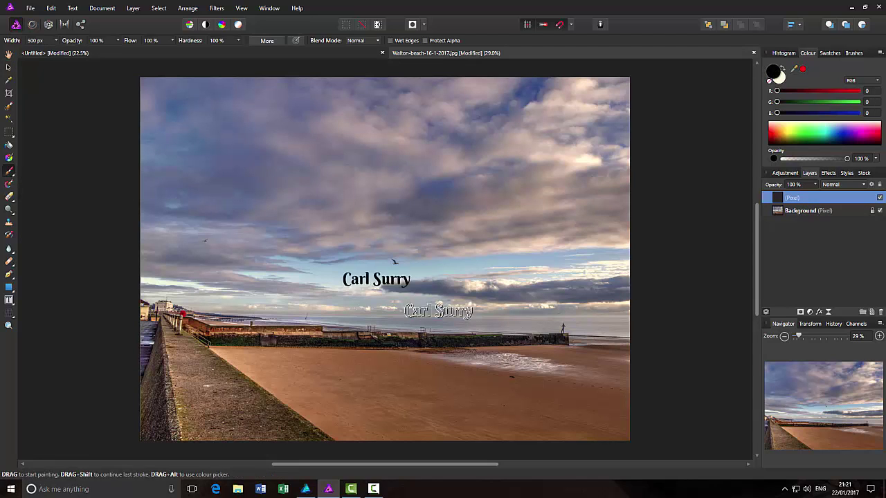
pyautogui.click(551, 415)
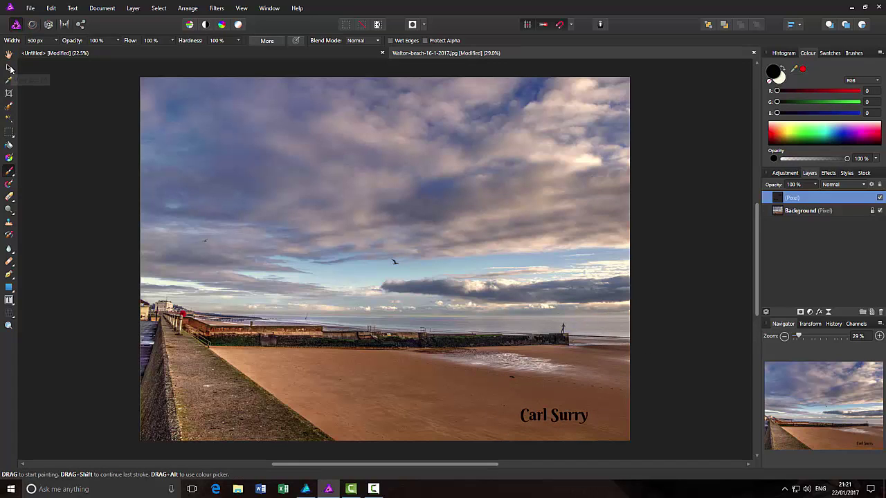
pyautogui.click(9, 67)
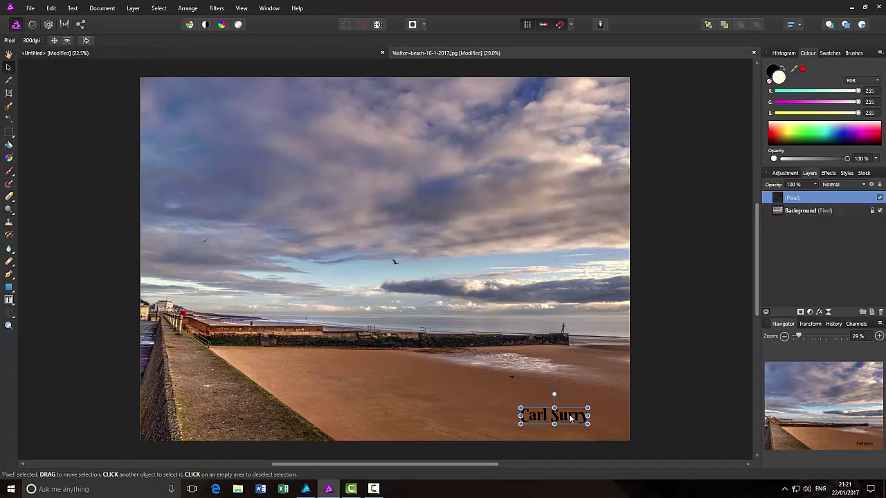
pyautogui.moveTo(569, 413)
pyautogui.mouseDown()
pyautogui.moveTo(497, 414)
pyautogui.moveTo(372, 393)
pyautogui.moveTo(235, 421)
pyautogui.moveTo(351, 377)
pyautogui.moveTo(572, 416)
pyautogui.moveTo(607, 166)
pyautogui.moveTo(570, 417)
pyautogui.moveTo(446, 369)
pyautogui.moveTo(578, 427)
pyautogui.mouseUp()
pyautogui.click(692, 400)
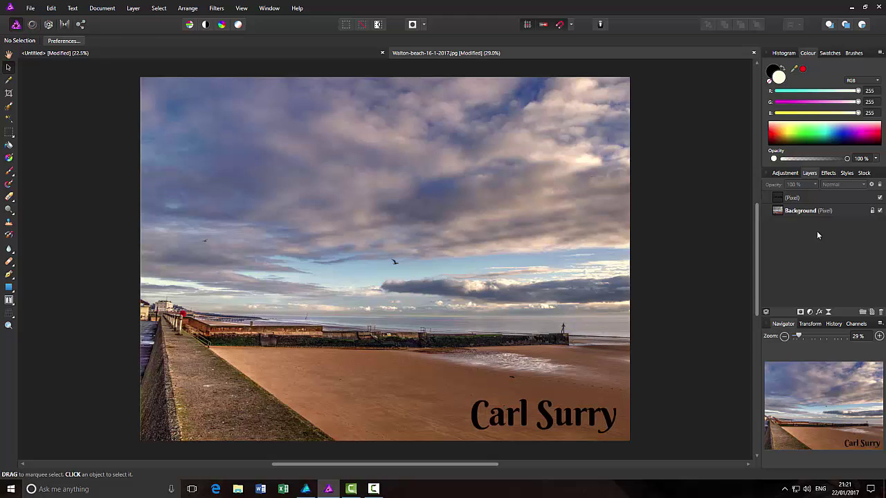
pyautogui.click(362, 54)
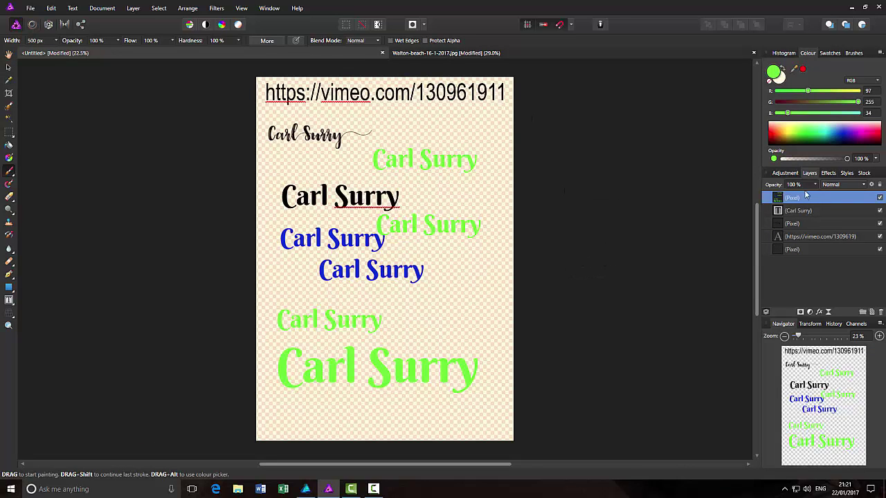
# - Undo the green and blue stamps and their pixel layer, resetting colours to black and white
pyautogui.moveTo(805, 196); pyautogui.dragTo(424, 318)
pyautogui.hotkey('ctrl', 'z')
pyautogui.hotkey('ctrl', 'z')
pyautogui.hotkey('ctrl', 'z')
pyautogui.hotkey('ctrl', 'z')
pyautogui.hotkey('ctrl', 'z')
pyautogui.hotkey('ctrl', 'z')
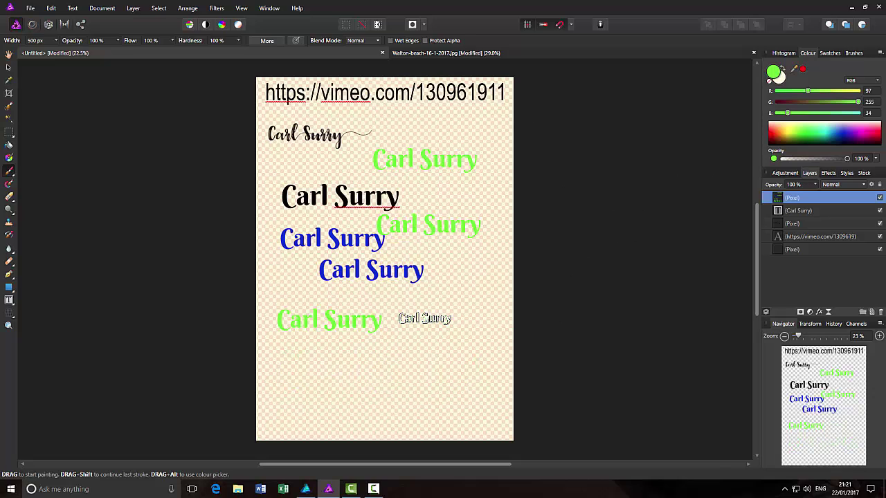
pyautogui.hotkey('ctrl', 'z')
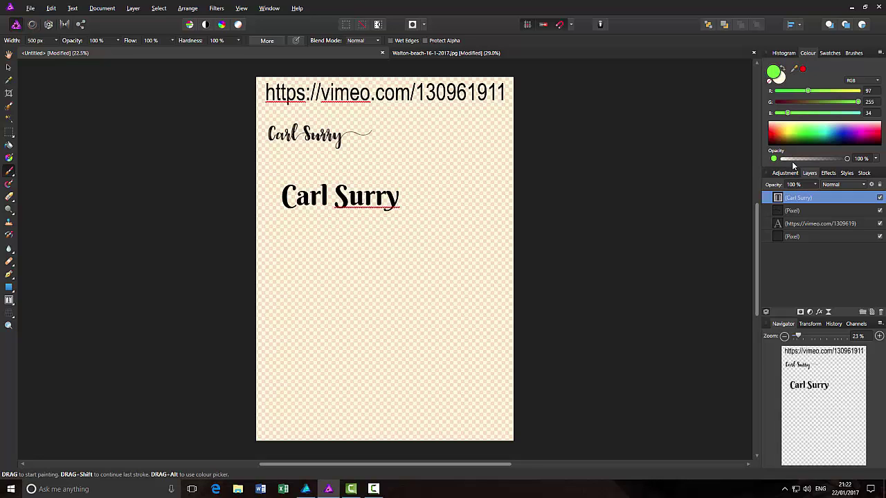
pyautogui.press('d')
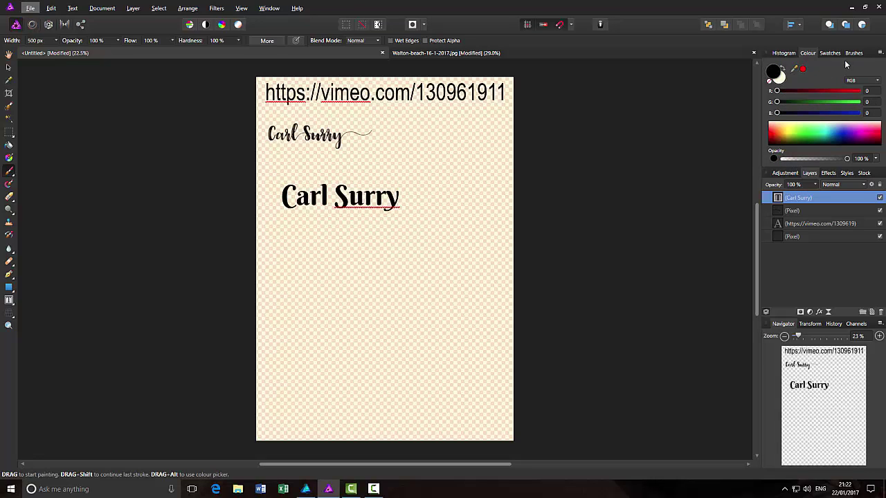
# - Choose New Image Brush… from the Brushes panel menu
pyautogui.click(880, 53)
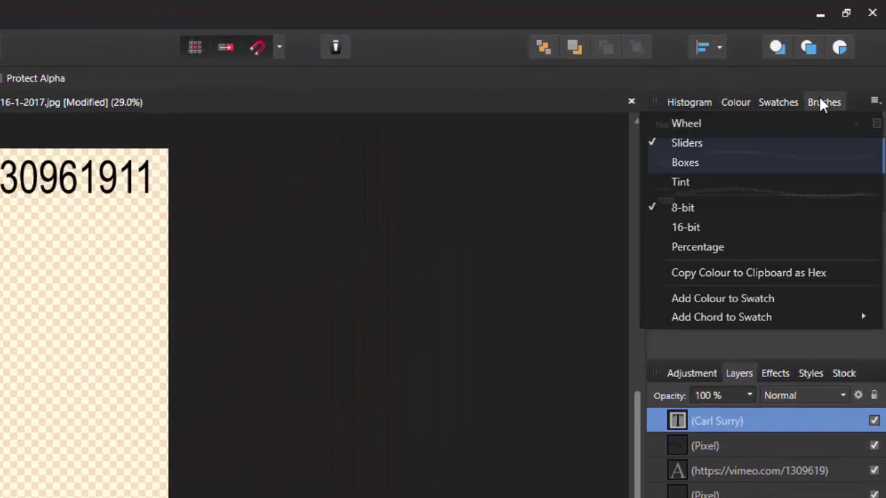
pyautogui.click(824, 102)
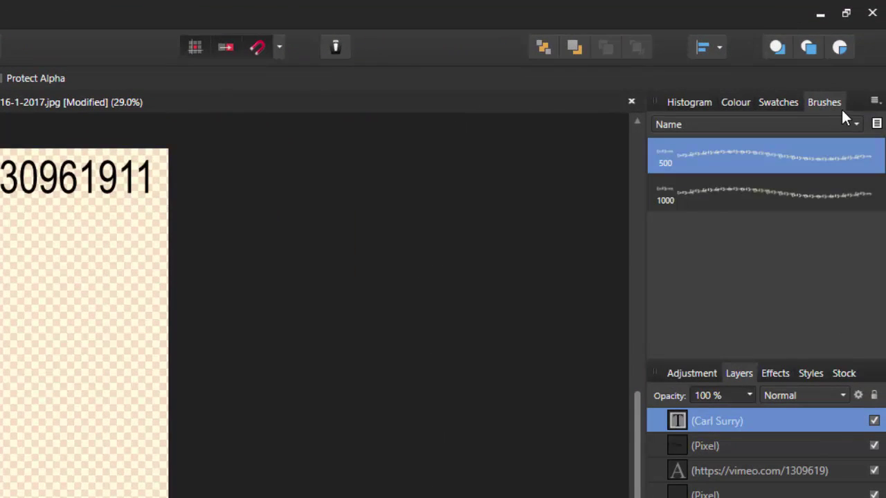
pyautogui.click(874, 101)
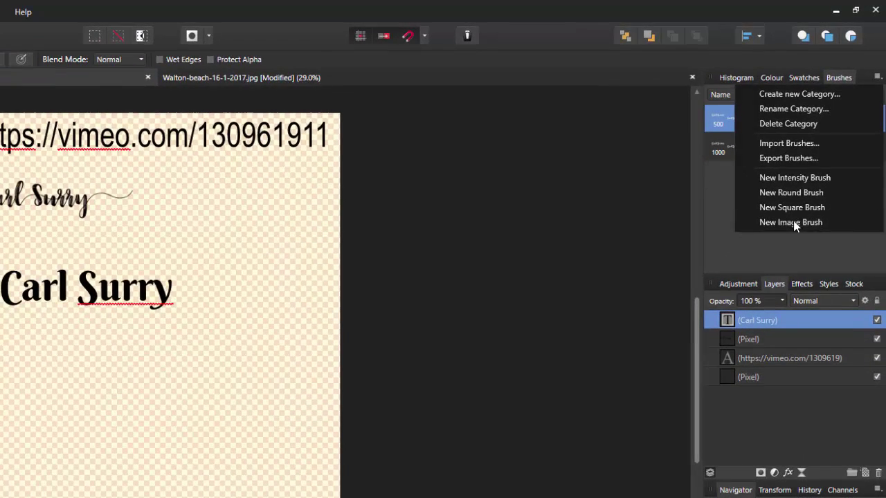
pyautogui.click(793, 224)
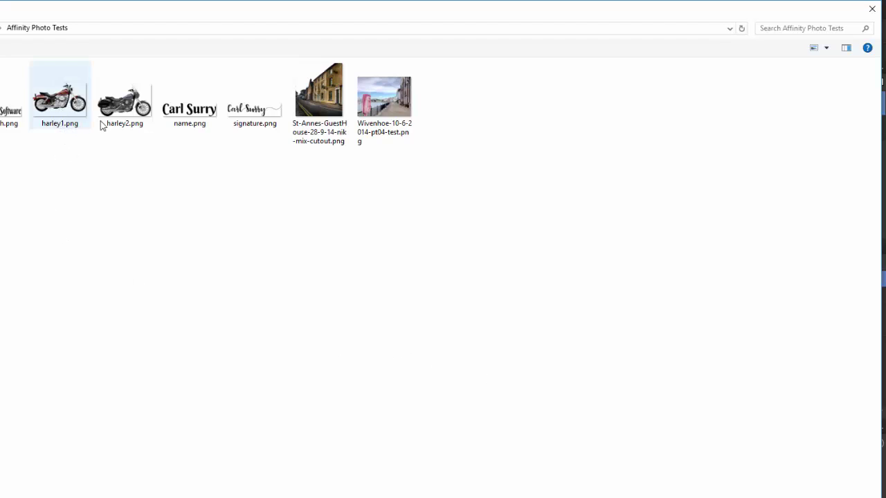
# - Pick harley2.png as the picture for the new image brush
pyautogui.moveTo(54, 122)
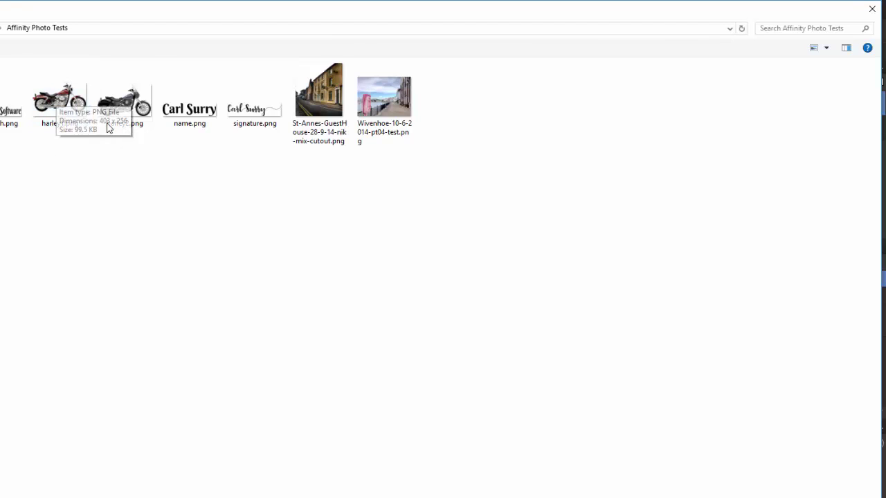
pyautogui.moveTo(126, 102)
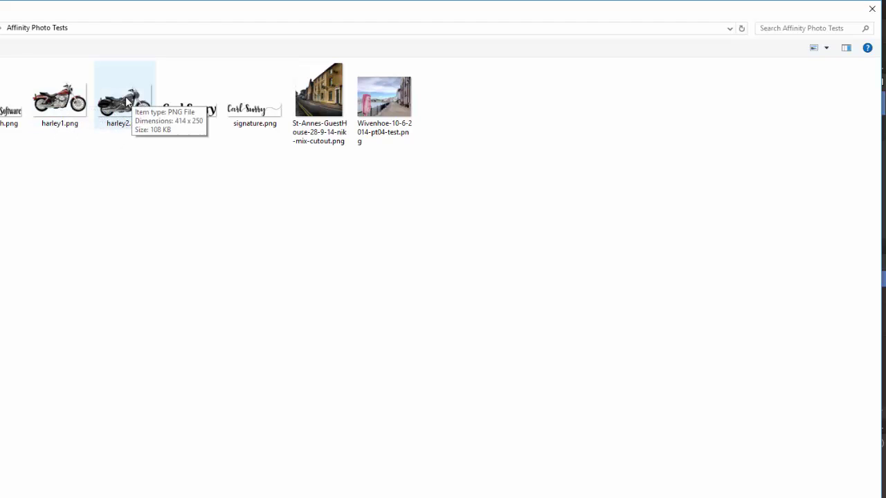
pyautogui.click(127, 102)
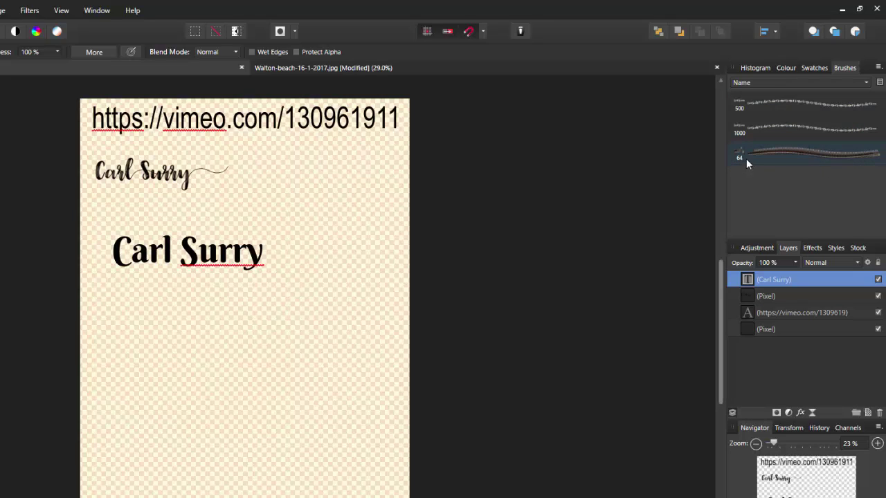
# - Test-stamp the harley2 brush, then set it to 500 px size, 100% hardness and 92% spacing
pyautogui.click(787, 155)
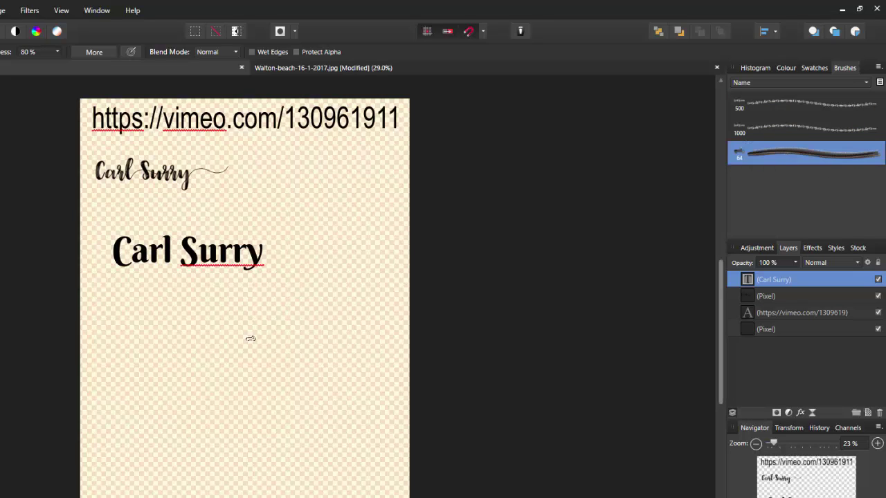
pyautogui.click(120, 299)
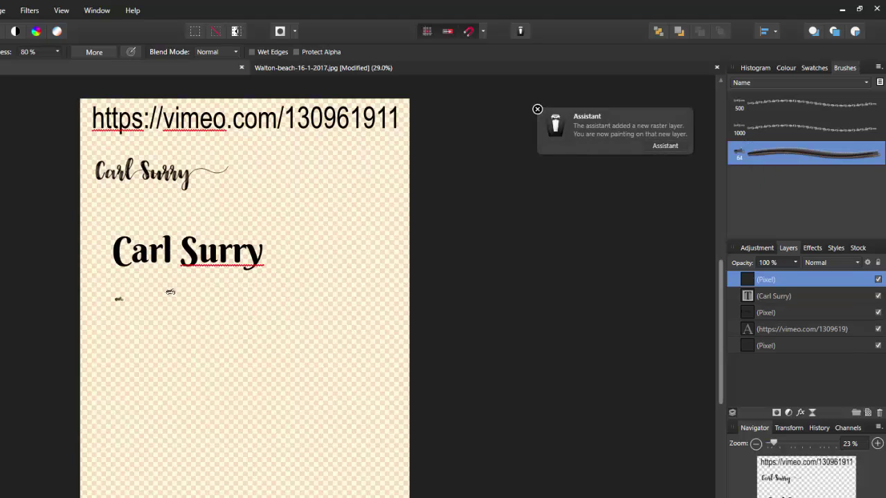
pyautogui.doubleClick(795, 156)
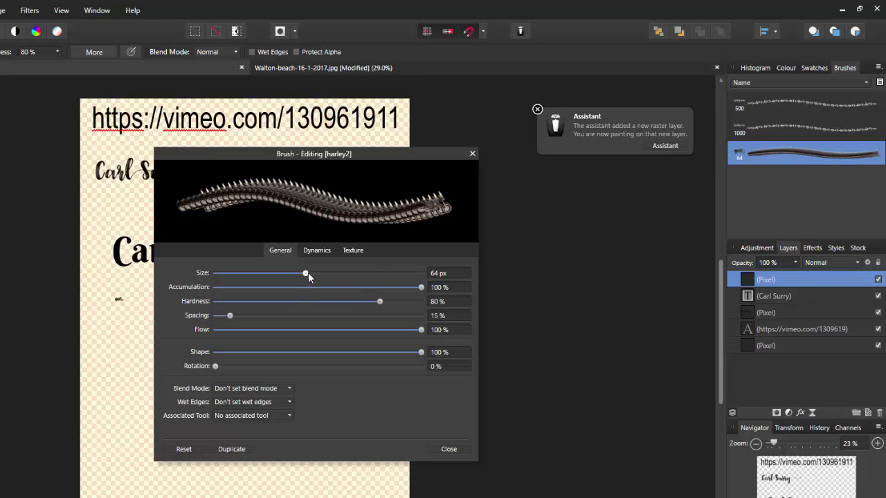
pyautogui.click(438, 273)
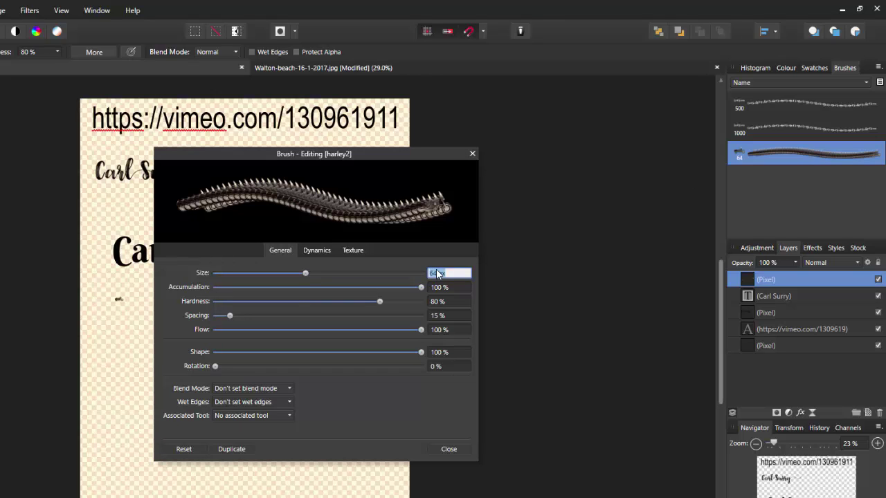
pyautogui.write('500')
pyautogui.moveTo(379, 301); pyautogui.dragTo(424, 305)
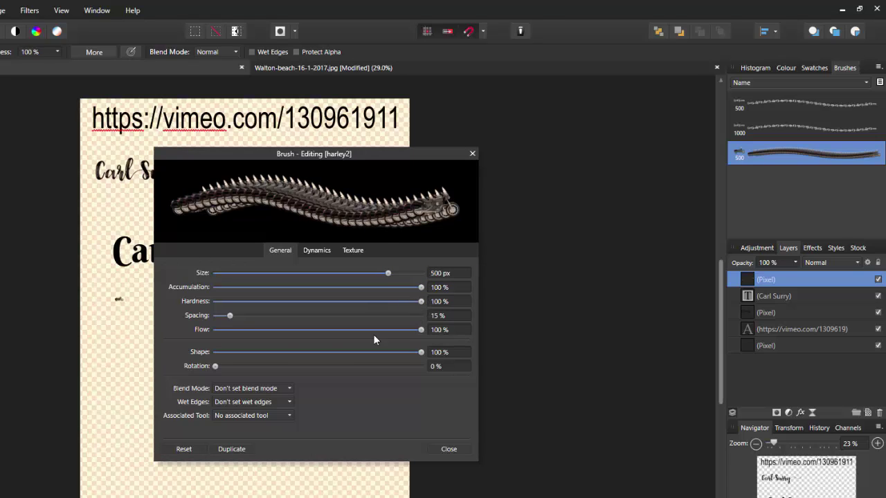
pyautogui.moveTo(230, 315); pyautogui.dragTo(309, 315)
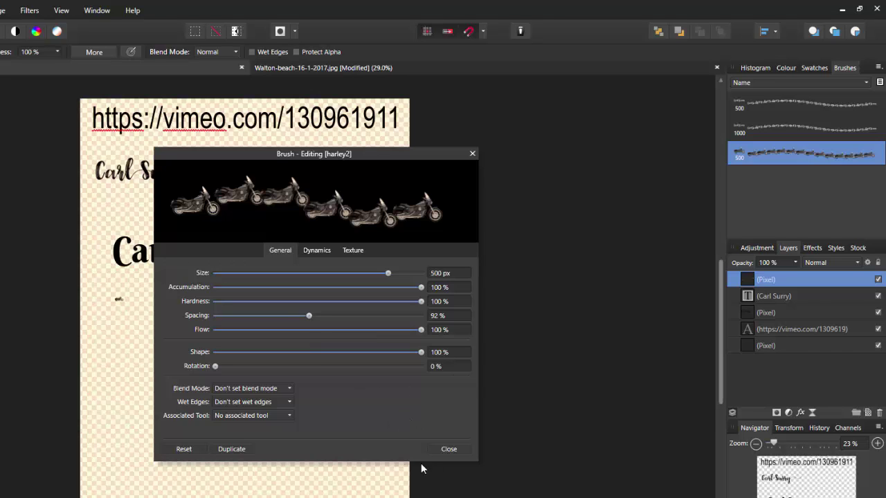
# - Stamp harley2 motorcycles around the page, beside the signature and in a row along the bottom
pyautogui.click(451, 450)
pyautogui.click(146, 325)
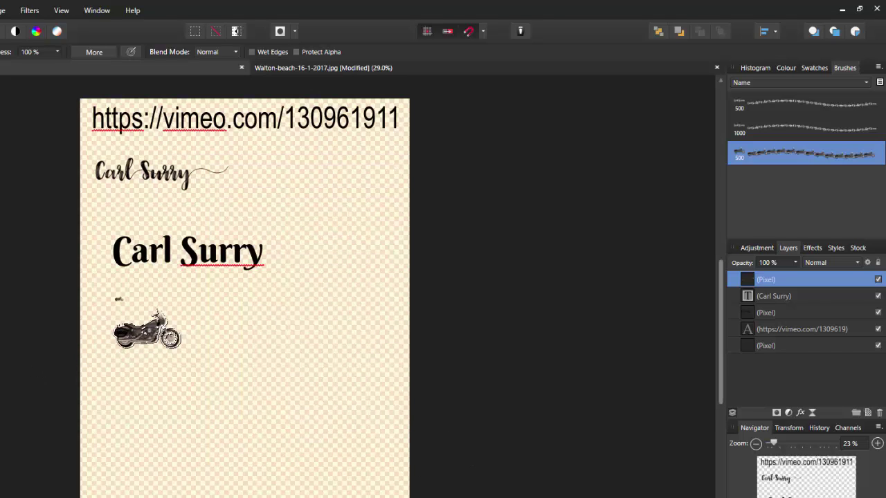
pyautogui.click(259, 309)
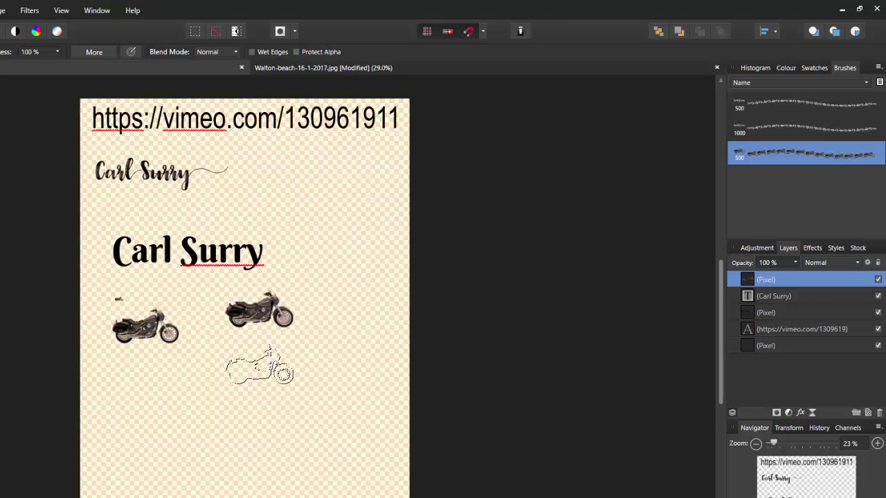
pyautogui.click(215, 368)
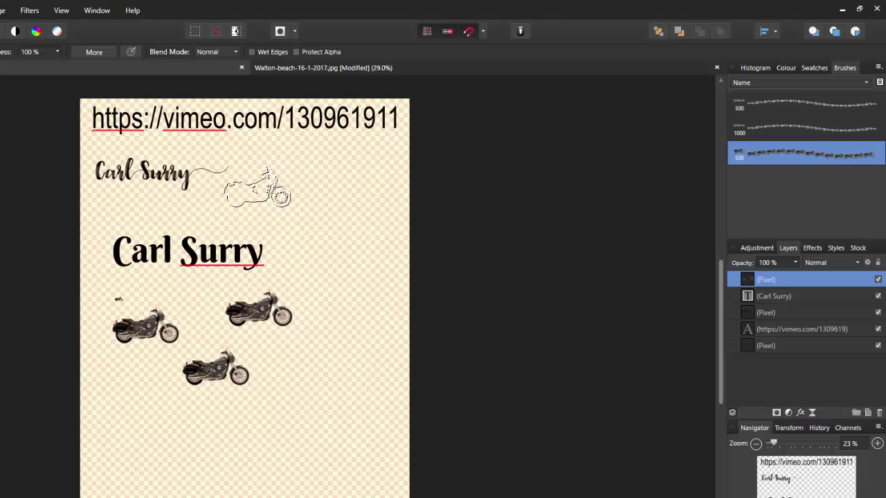
pyautogui.click(257, 188)
pyautogui.moveTo(156, 383)
pyautogui.mouseDown()
pyautogui.moveTo(231, 426)
pyautogui.moveTo(307, 440)
pyautogui.mouseUp()
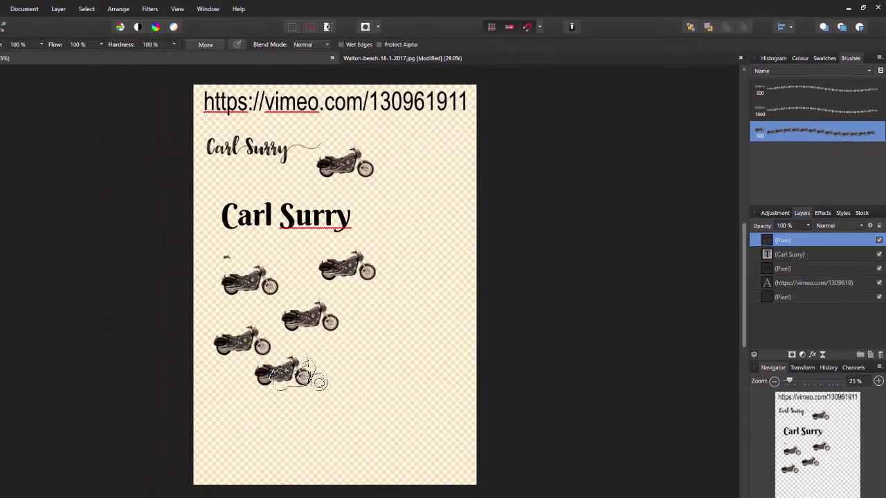
pyautogui.moveTo(371, 389); pyautogui.dragTo(285, 447)
pyautogui.moveTo(242, 451); pyautogui.dragTo(424, 446)
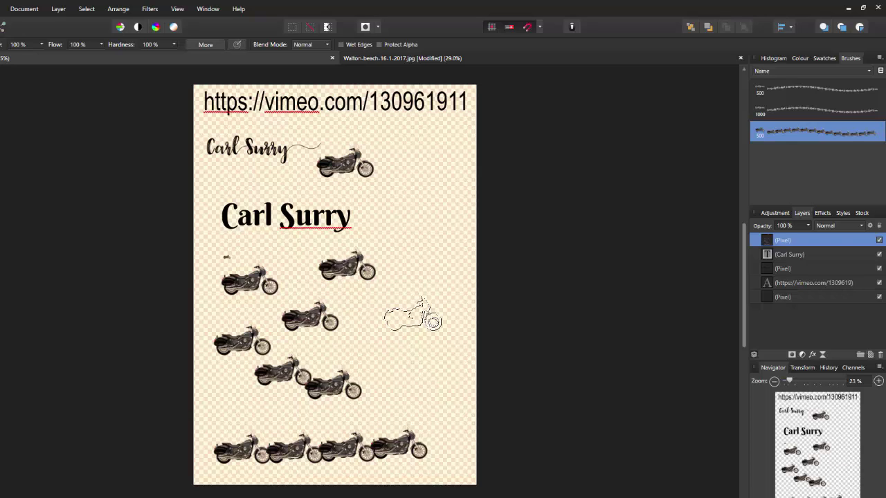
# - Add a motorcycle at the page's right, undoing the extra middle-right stamps
pyautogui.click(415, 316)
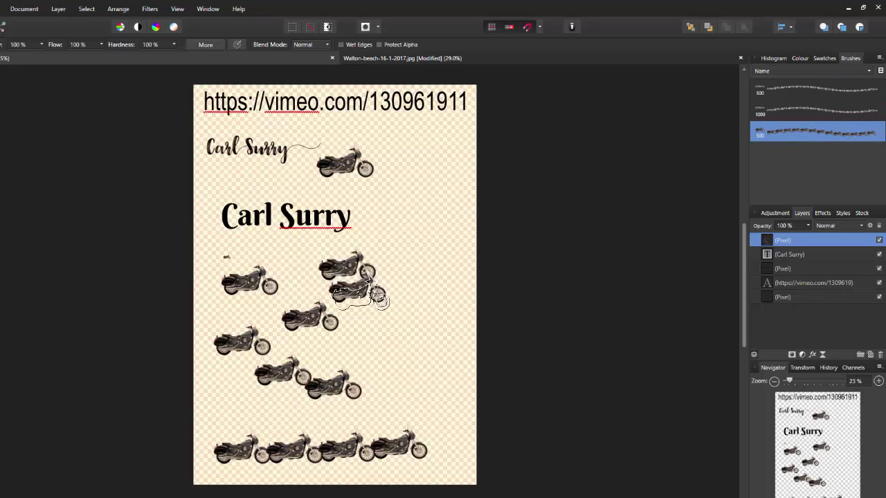
pyautogui.click(413, 335)
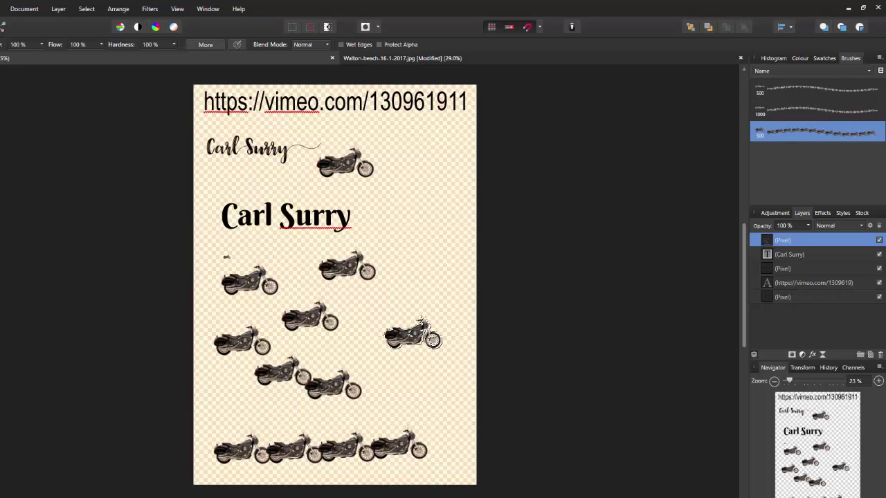
pyautogui.hotkey('ctrl', 'z')
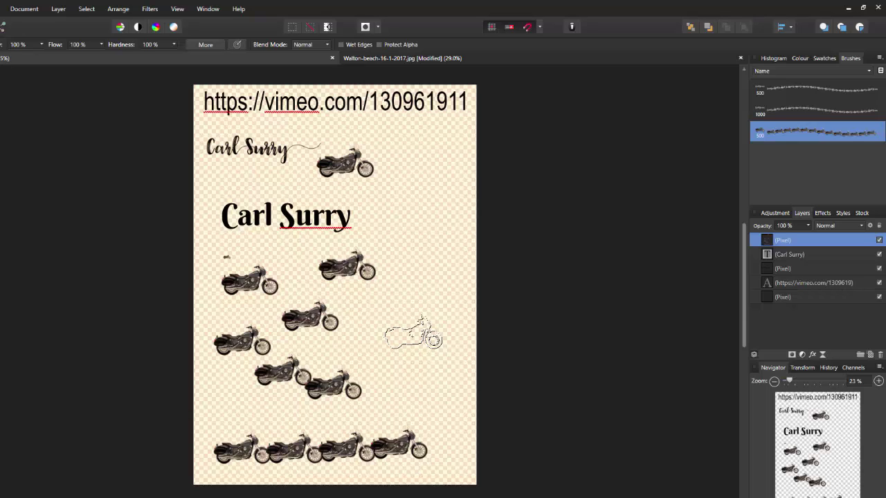
pyautogui.click(413, 335)
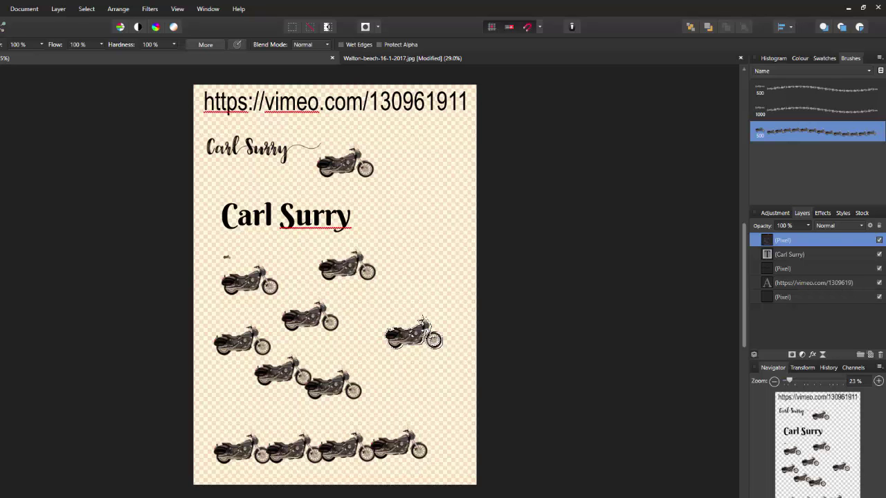
pyautogui.hotkey('ctrl', 'z')
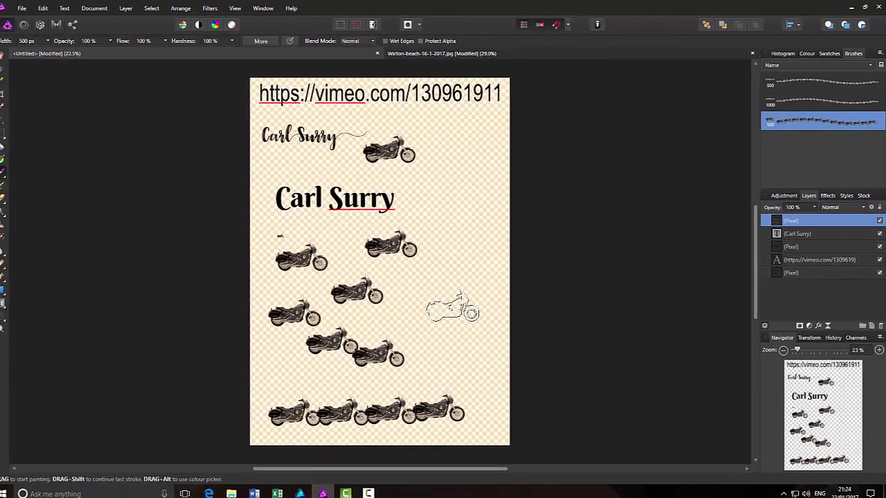
# - Stamp one more motorcycle at the page's right, then undo it
pyautogui.click(413, 335)
pyautogui.hotkey('ctrl', 'z')
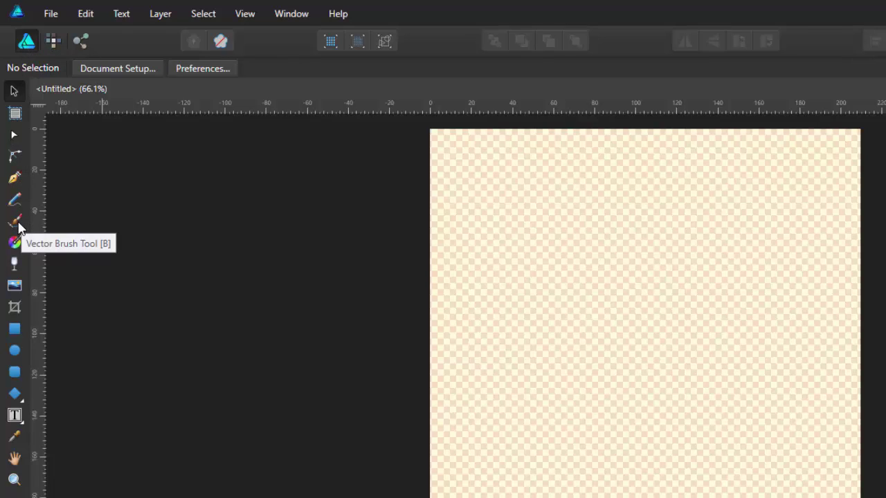
# - Choose the Pixel persona's Paint Brush Tool and show the Basic category in the Brushes panel
pyautogui.click(53, 41)
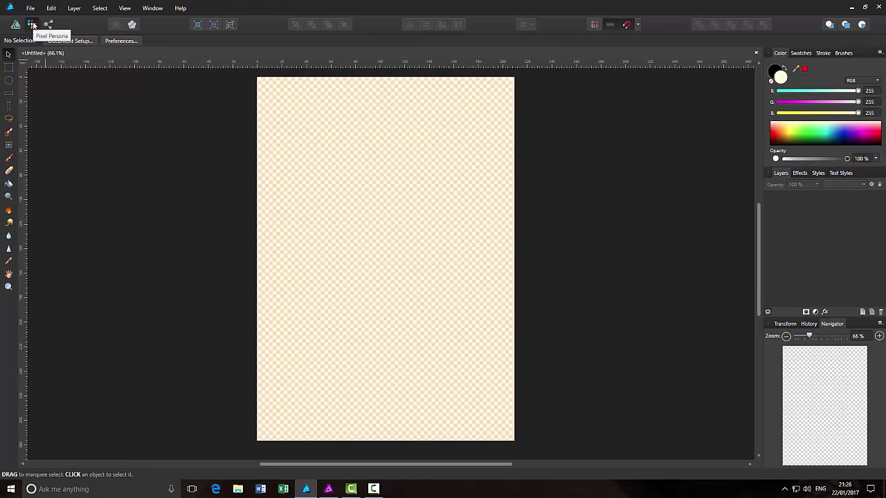
pyautogui.click(9, 160)
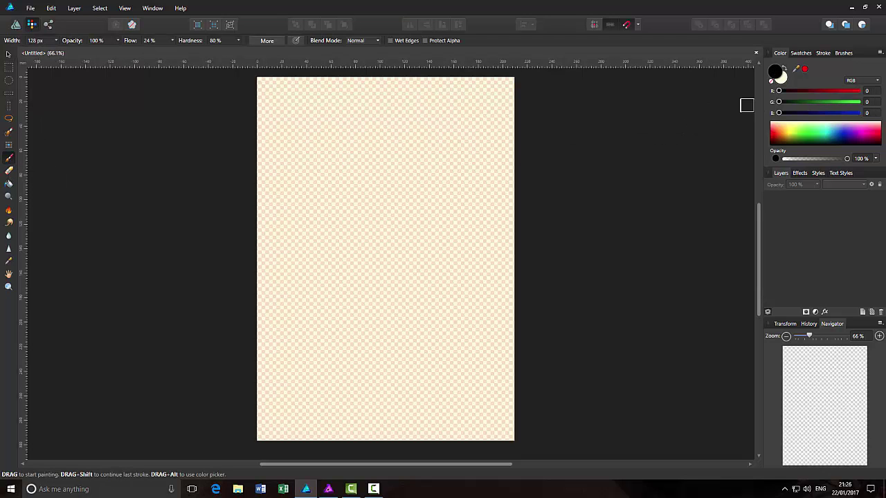
pyautogui.click(843, 54)
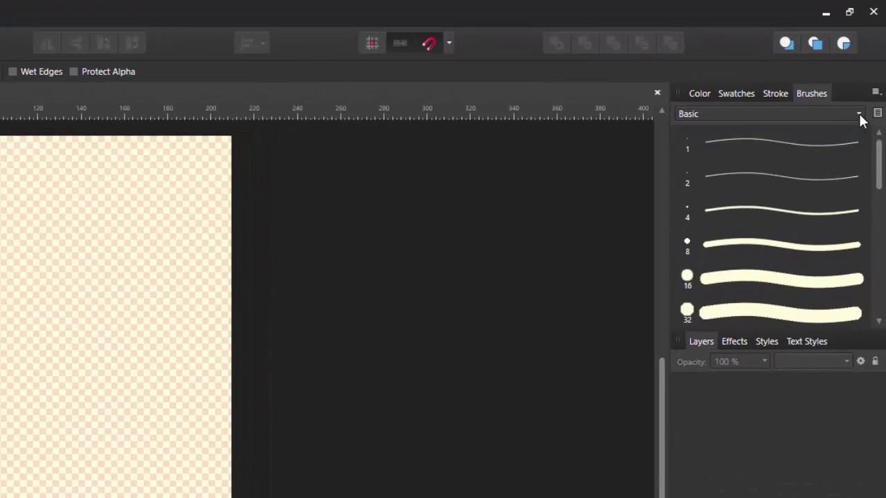
pyautogui.click(859, 116)
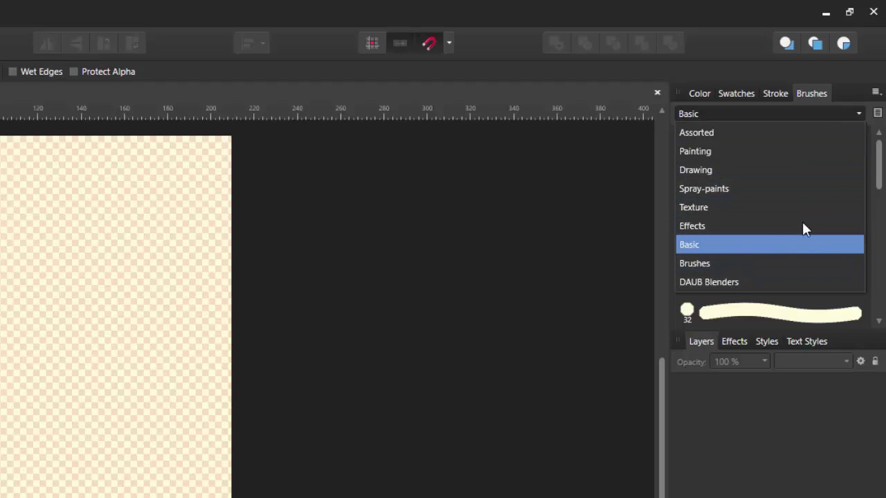
pyautogui.click(858, 116)
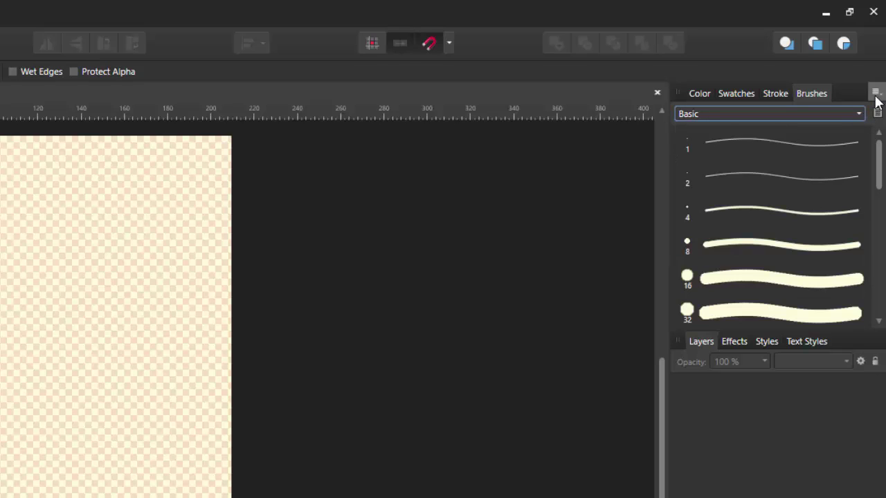
# - Create a New Intensity Brush from name.png in test photo alter > Affinity Photo Tests
pyautogui.click(877, 94)
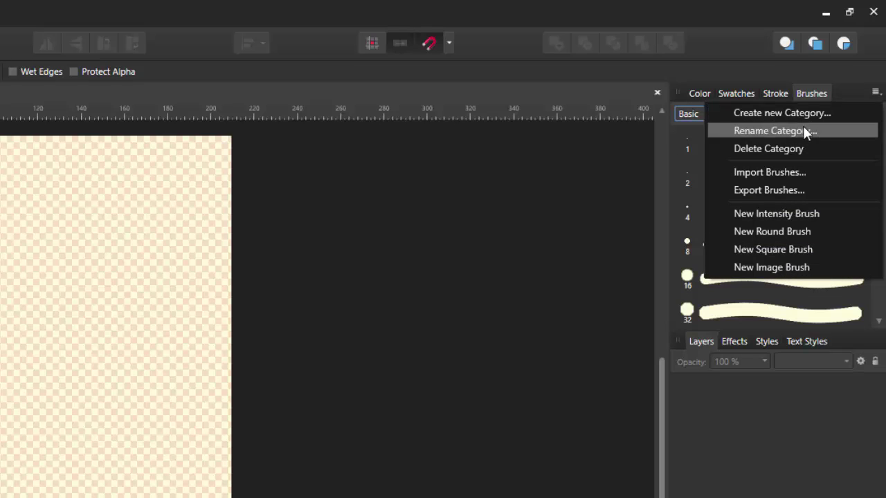
pyautogui.click(792, 216)
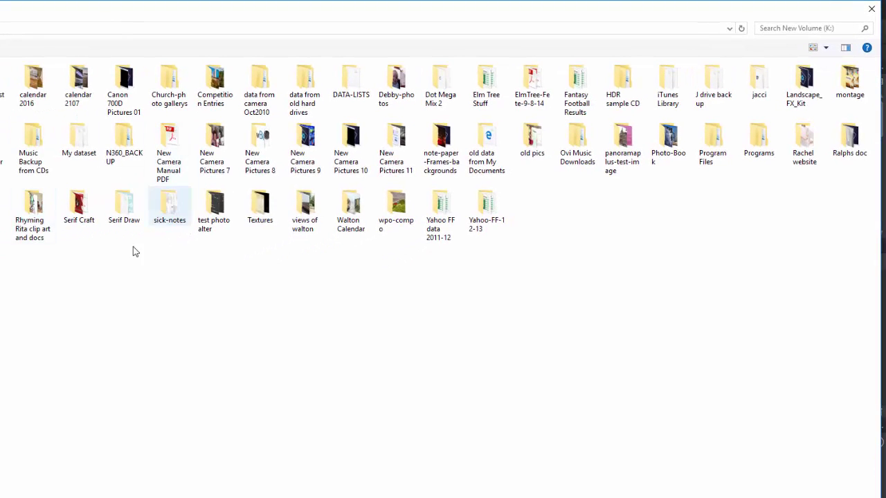
pyautogui.click(216, 208)
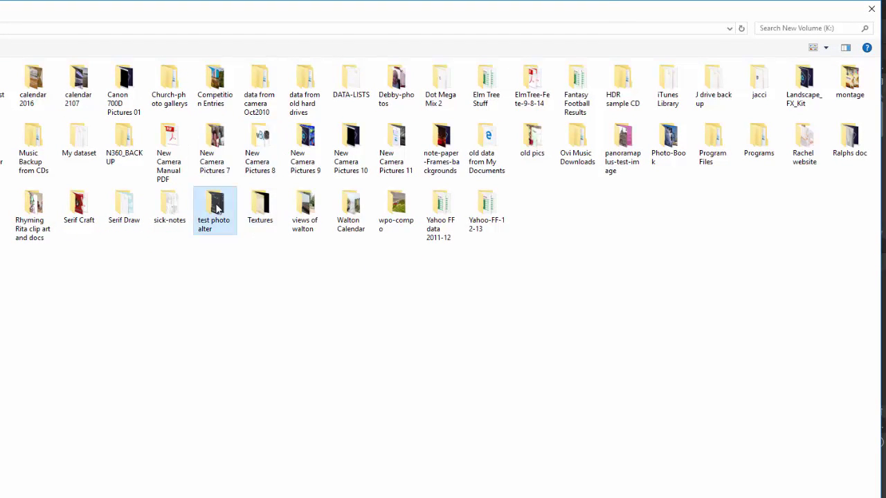
pyautogui.doubleClick(216, 208)
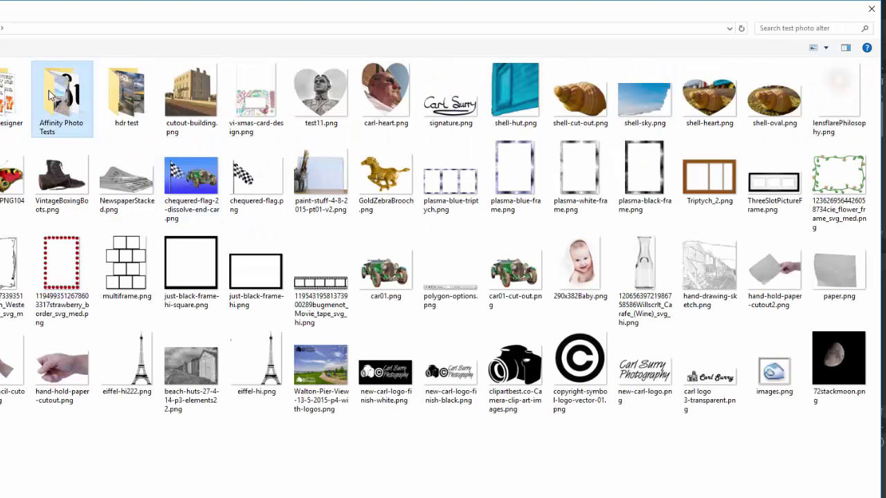
pyautogui.doubleClick(50, 95)
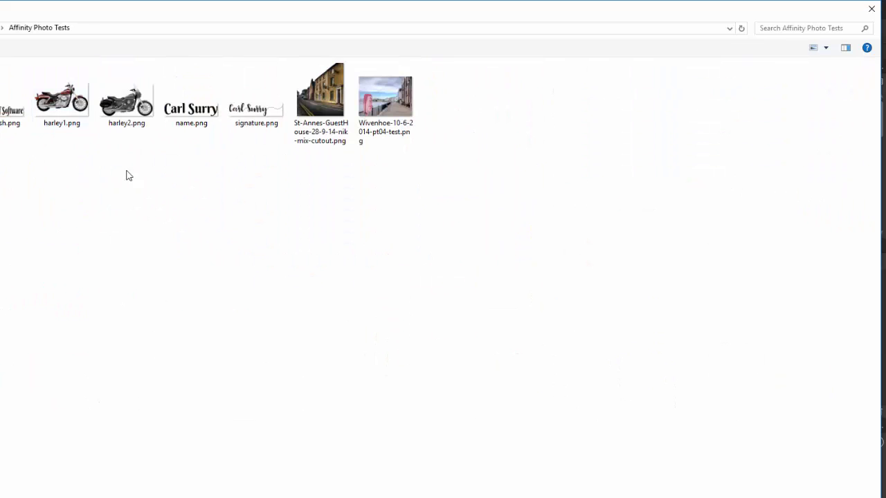
pyautogui.click(200, 115)
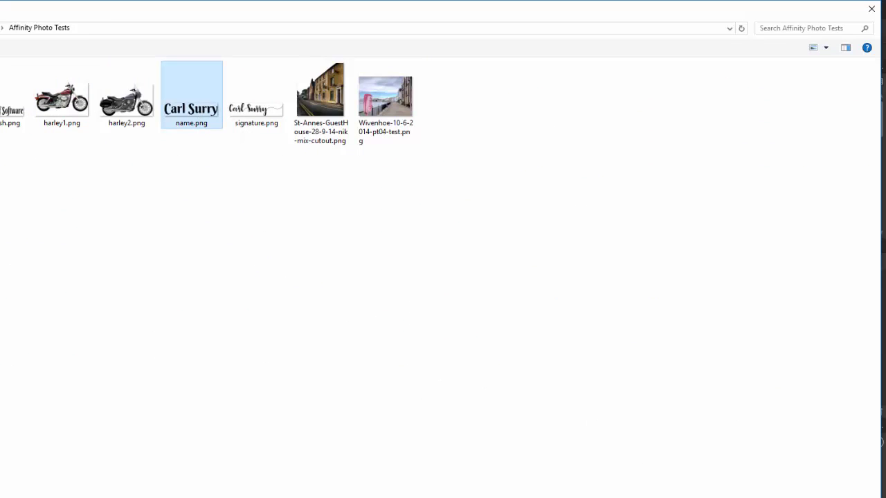
pyautogui.press('Return')
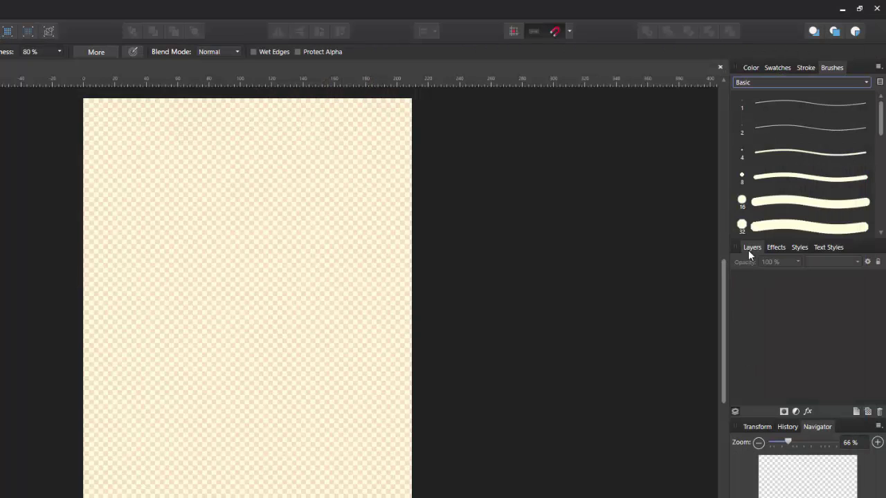
# - Move the 64 px name brush from Basic into the Brushes category and display that category
pyautogui.moveTo(882, 122); pyautogui.dragTo(883, 208)
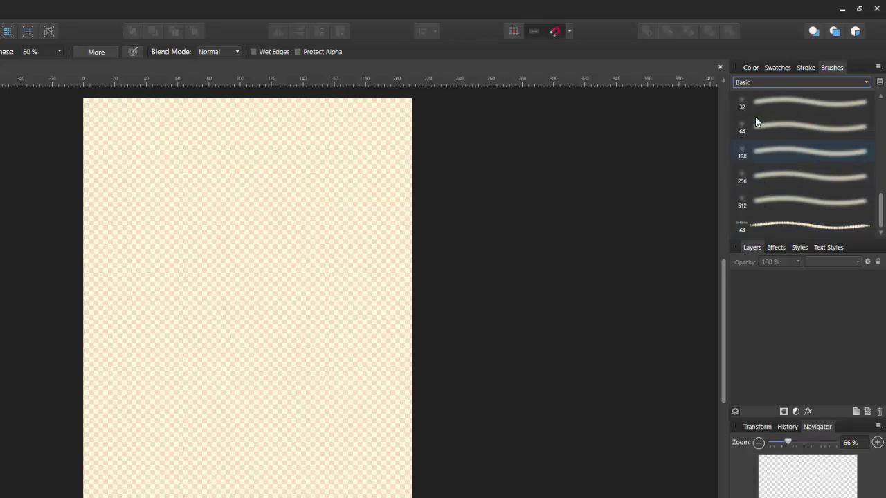
pyautogui.rightClick(789, 219)
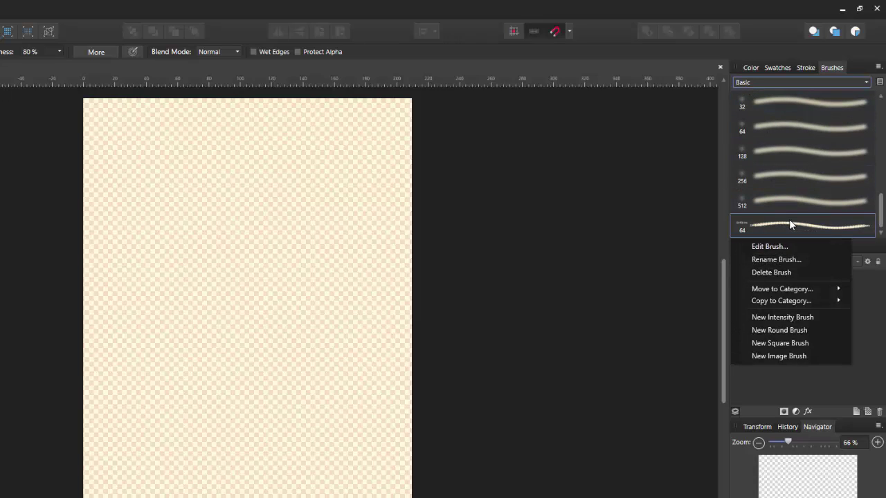
pyautogui.moveTo(790, 286)
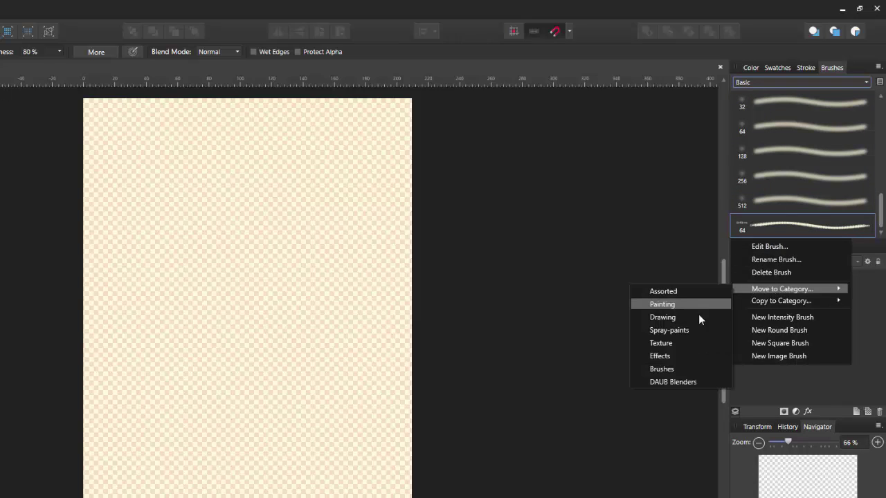
pyautogui.click(665, 369)
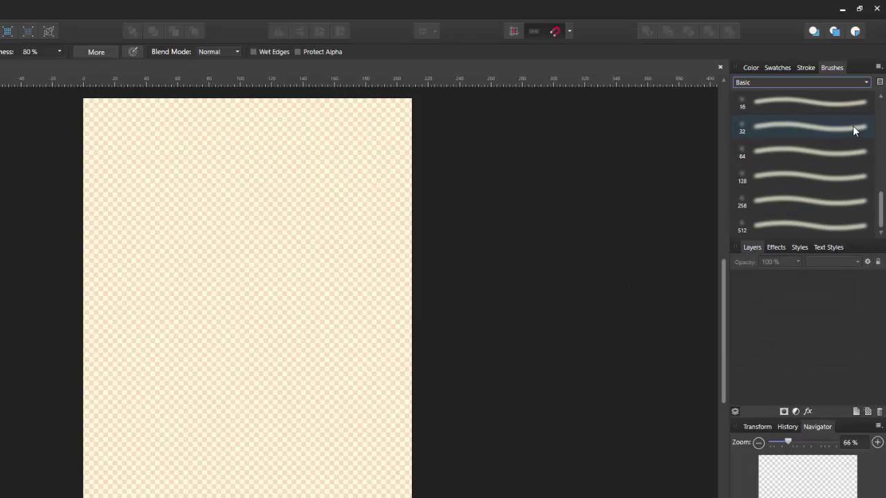
pyautogui.click(866, 83)
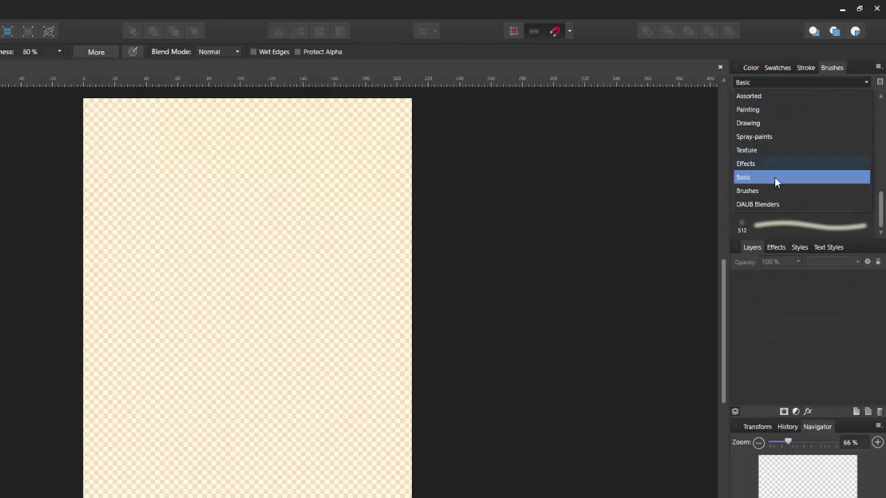
pyautogui.click(751, 192)
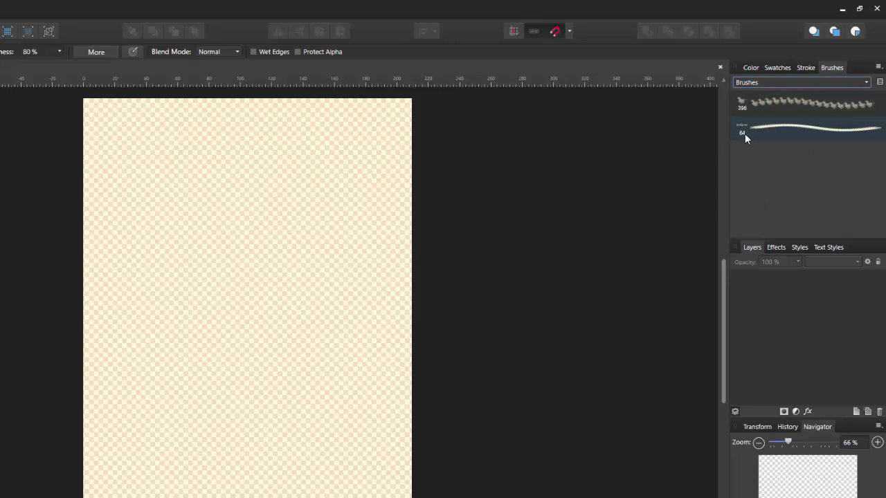
# - Set the name brush to 500 px size, 100% hardness and wider spacing
pyautogui.doubleClick(782, 127)
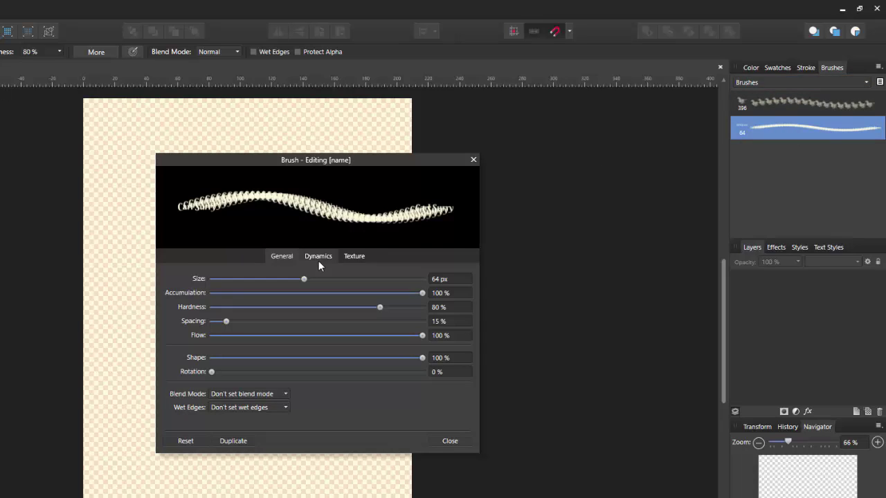
pyautogui.click(444, 279)
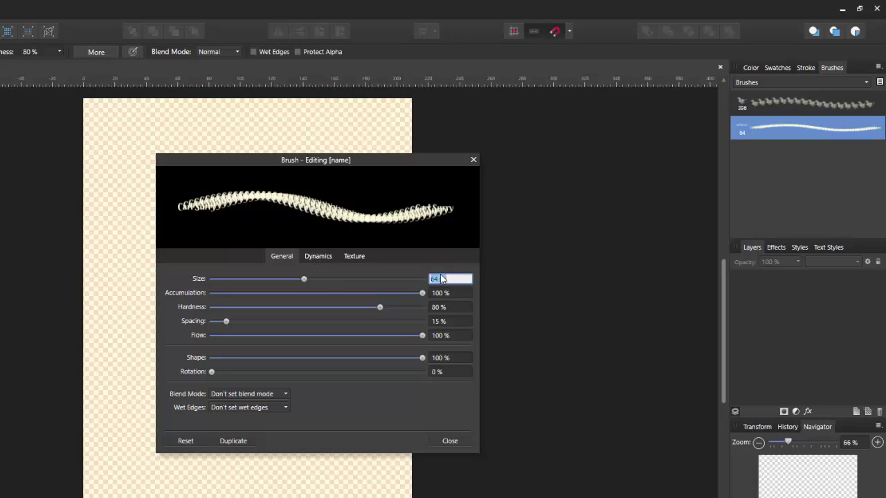
pyautogui.write('500')
pyautogui.moveTo(382, 310); pyautogui.dragTo(426, 321)
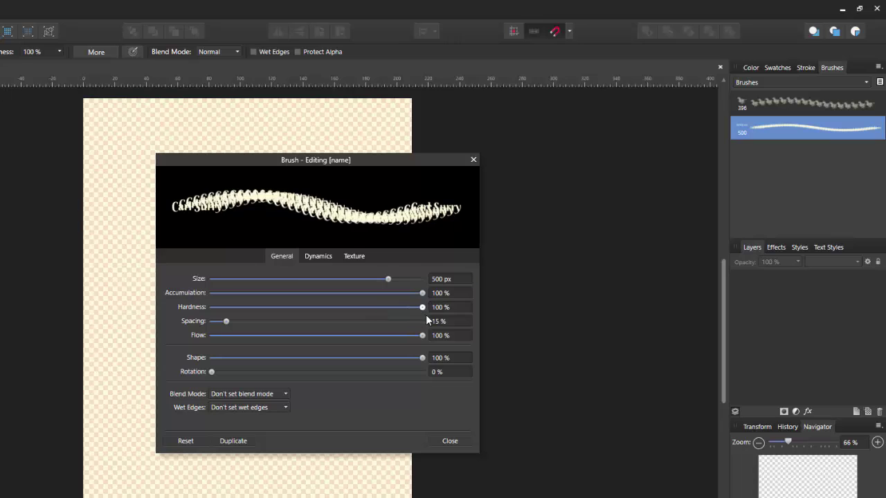
pyautogui.moveTo(225, 322); pyautogui.dragTo(289, 325)
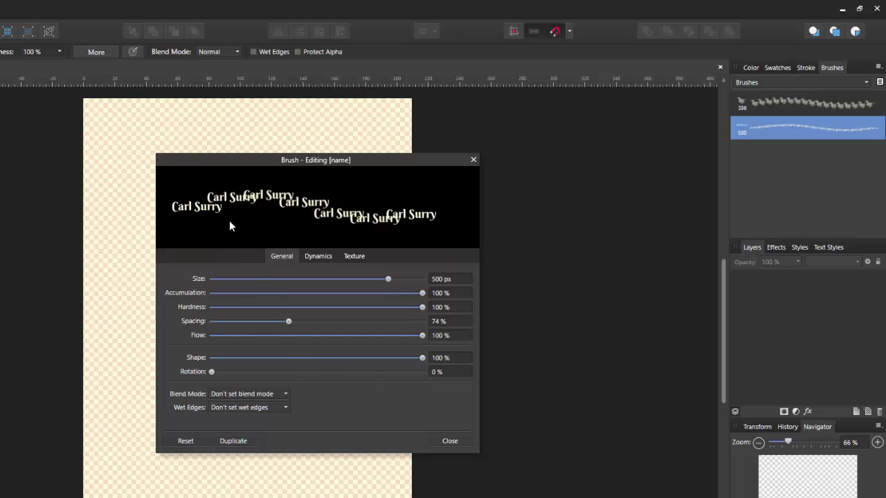
pyautogui.click(442, 442)
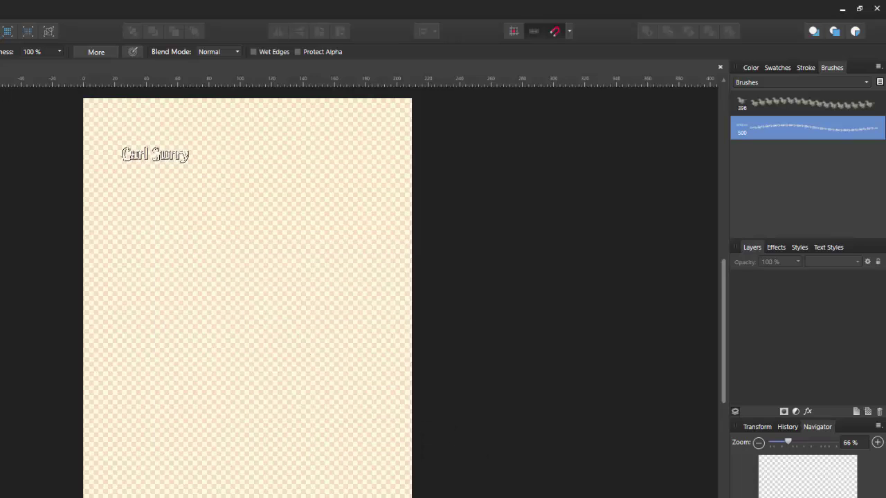
# - Stamp the name brush repeatedly across the upper part of the page
pyautogui.click(155, 154)
pyautogui.click(248, 153)
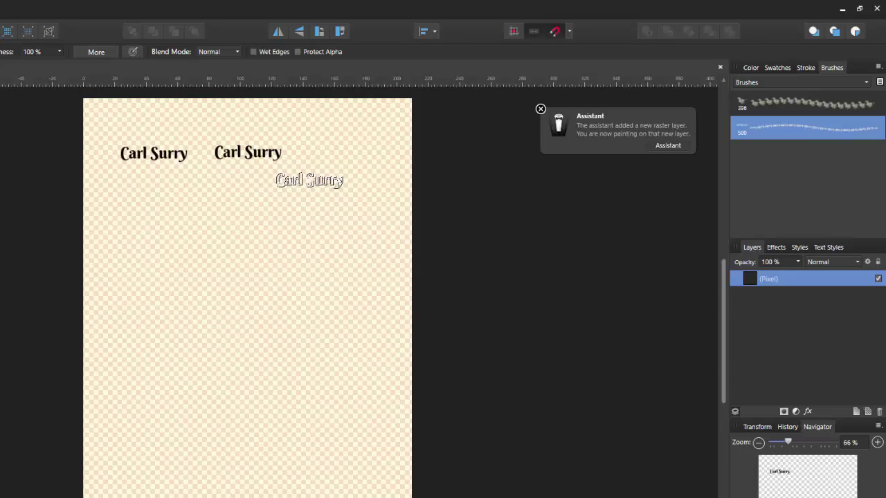
pyautogui.click(309, 180)
pyautogui.click(180, 179)
pyautogui.click(137, 209)
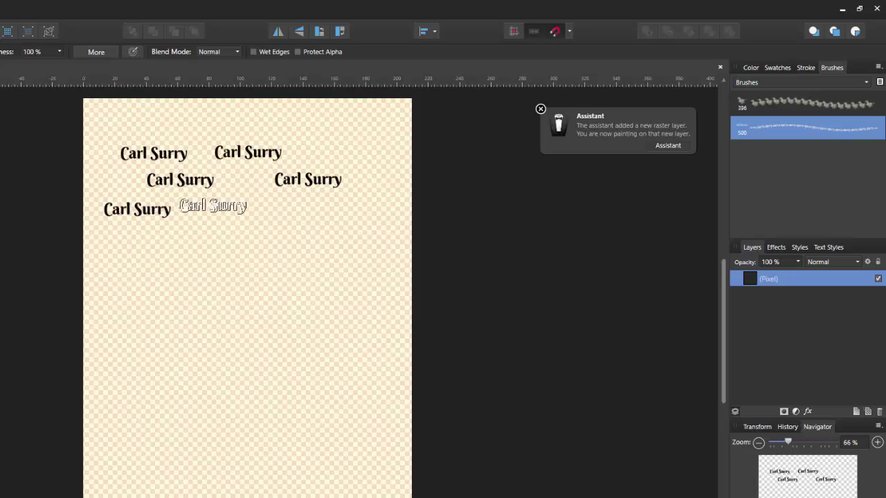
pyautogui.click(209, 204)
pyautogui.click(301, 226)
pyautogui.click(356, 144)
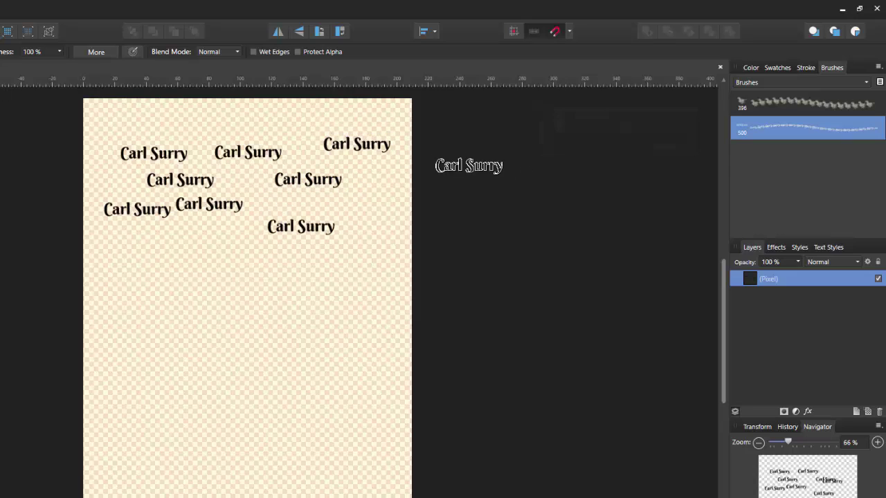
# - Switch to the 396 running horse brush and paint two rows of horses below the names
pyautogui.click(792, 104)
pyautogui.click(256, 260)
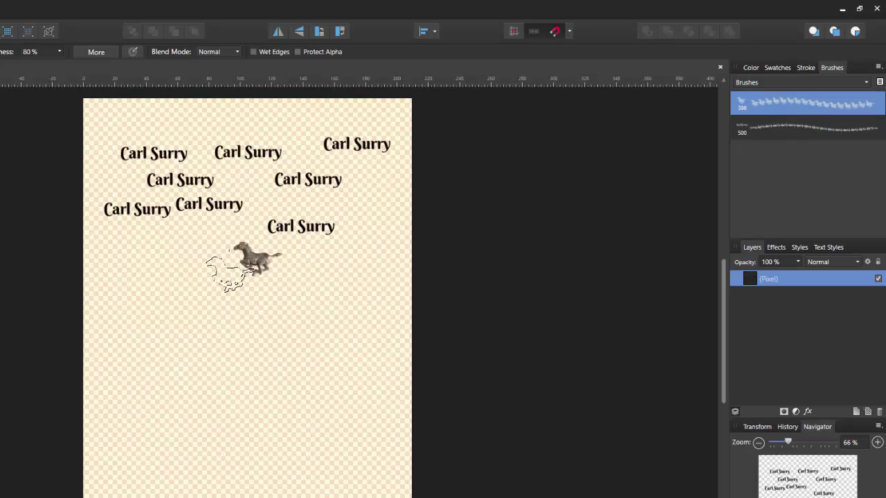
pyautogui.hotkey('ctrl', 'z')
pyautogui.moveTo(154, 266); pyautogui.dragTo(267, 277)
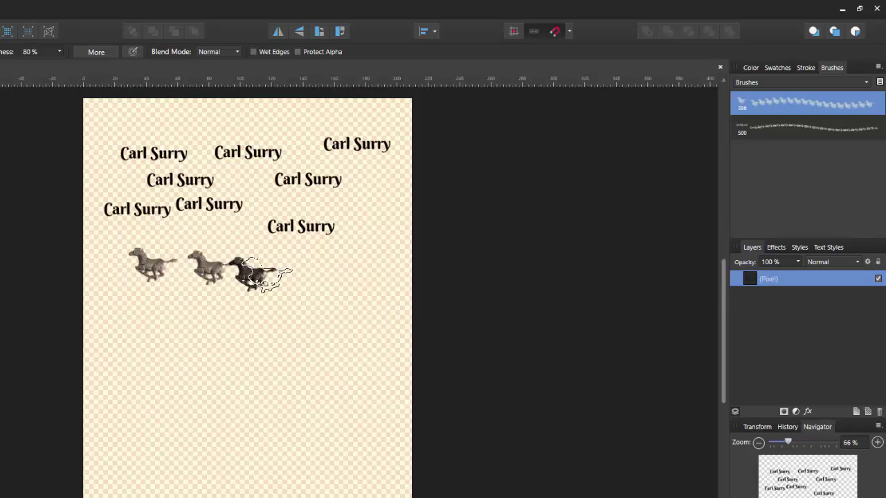
pyautogui.click(325, 273)
pyautogui.click(131, 318)
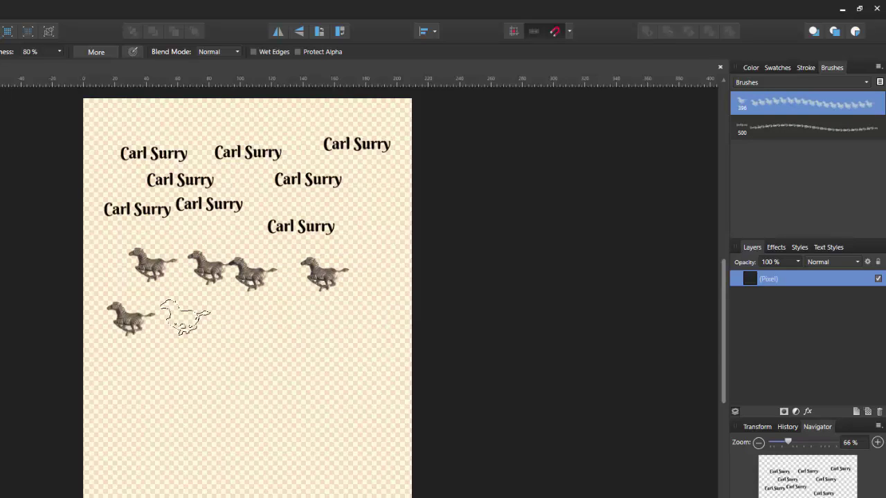
pyautogui.moveTo(185, 318)
pyautogui.mouseDown()
pyautogui.moveTo(299, 318)
pyautogui.moveTo(322, 315)
pyautogui.mouseUp()
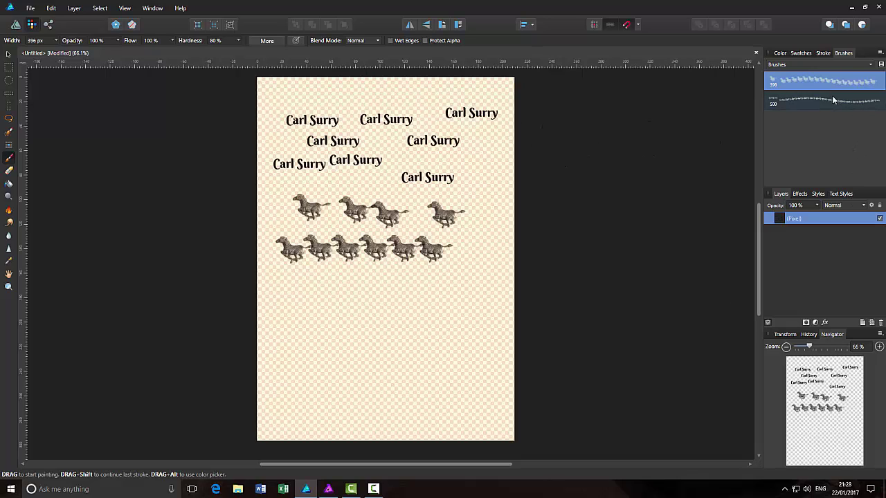
# - Undo all the name and horse stamps until the page is blank, then return to Draw persona
pyautogui.hotkey('ctrl', 'z')
pyautogui.click(389, 295)
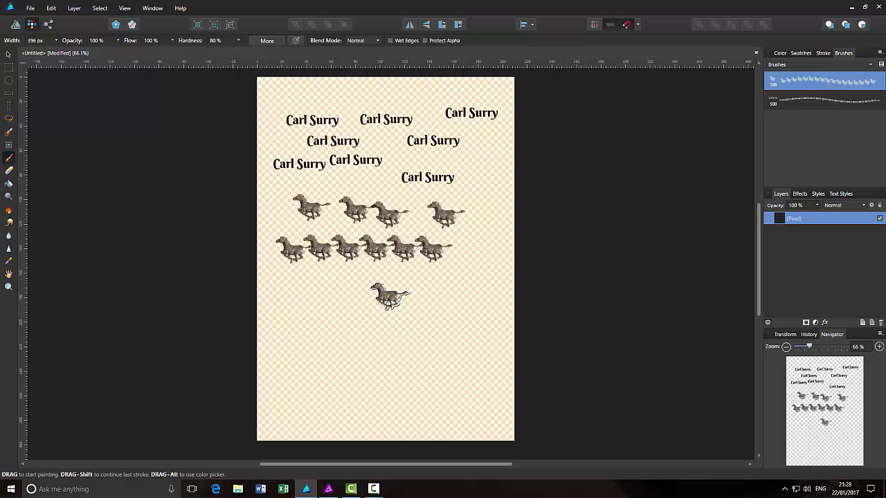
pyautogui.hotkey('ctrl', 'z')
pyautogui.hotkey('ctrl', 'z')
pyautogui.hotkey('ctrl', 'z')
pyautogui.hotkey('ctrl', 'z')
pyautogui.hotkey('ctrl', 'z')
pyautogui.hotkey('ctrl', 'z')
pyautogui.hotkey('ctrl', 'z')
pyautogui.hotkey('ctrl', 'z')
pyautogui.hotkey('ctrl', 'z')
pyautogui.hotkey('ctrl', 'z')
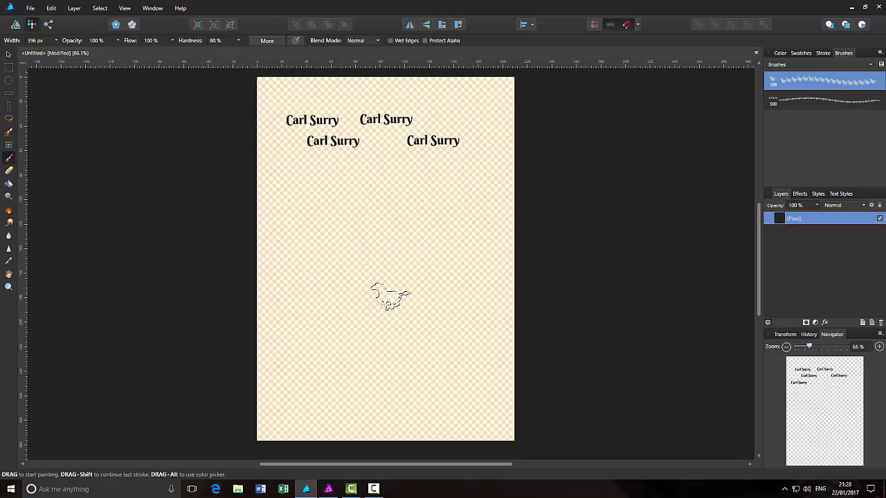
pyautogui.hotkey('ctrl', 'z')
pyautogui.hotkey('ctrl', 'z')
pyautogui.hotkey('ctrl', 'z')
pyautogui.hotkey('ctrl', 'z')
pyautogui.click(389, 295)
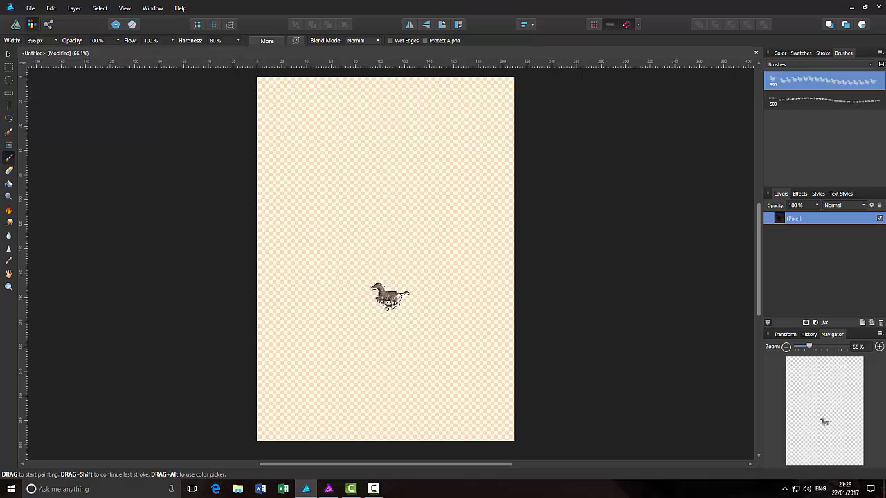
pyautogui.hotkey('ctrl', 'z')
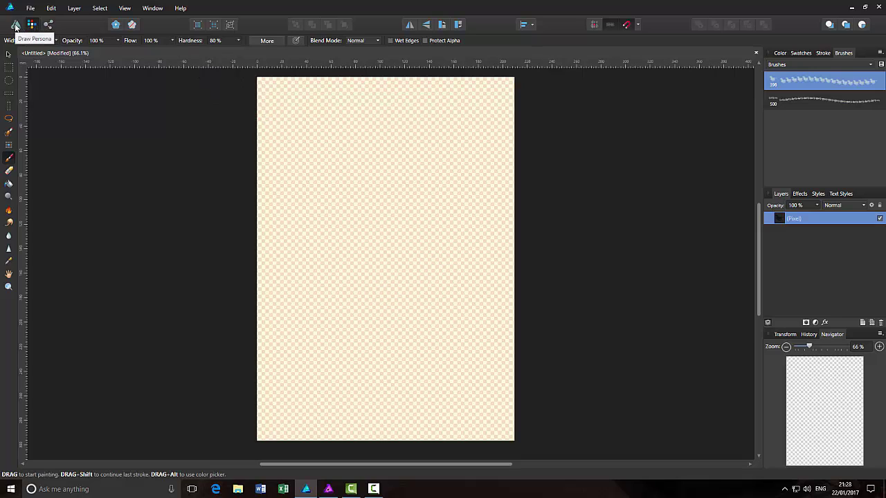
pyautogui.click(15, 27)
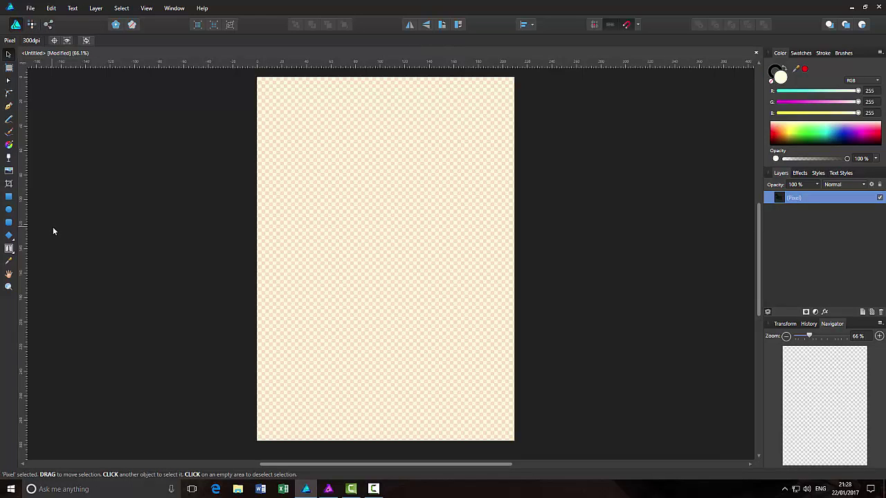
# - Pick the Vector Brush tool and choose the 128 px Chain brush from the Image category
pyautogui.click(9, 134)
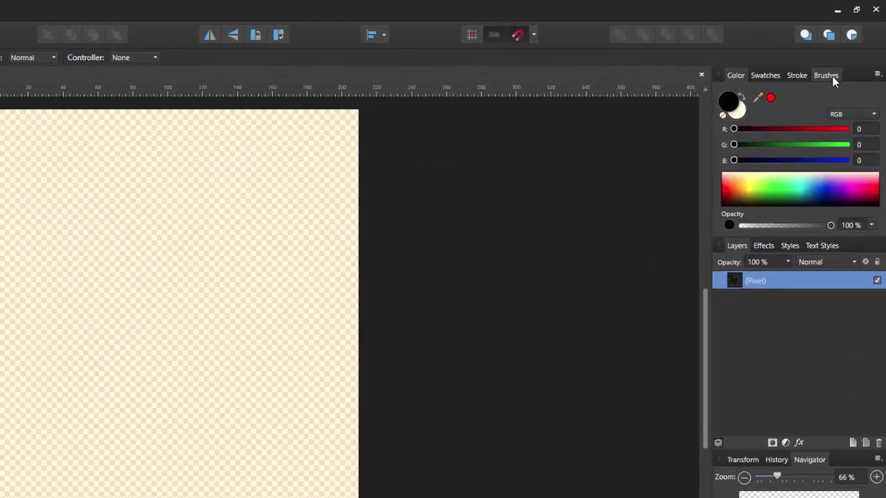
pyautogui.click(844, 52)
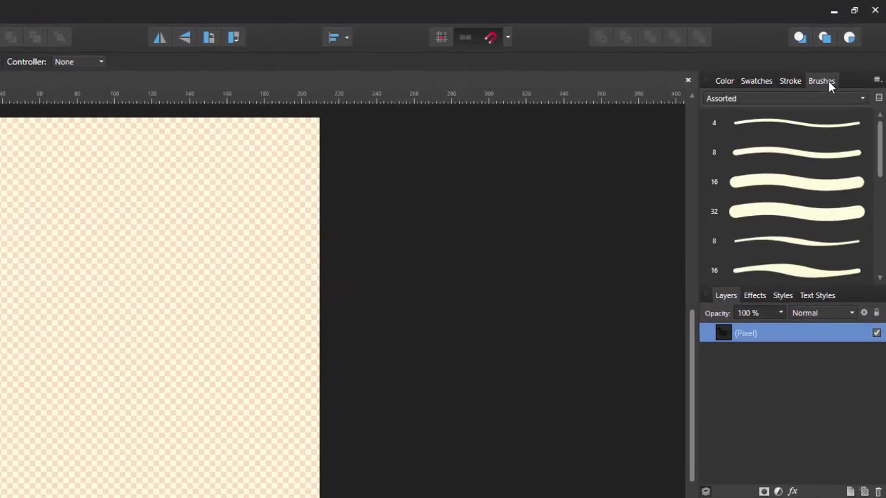
pyautogui.click(822, 122)
pyautogui.click(862, 99)
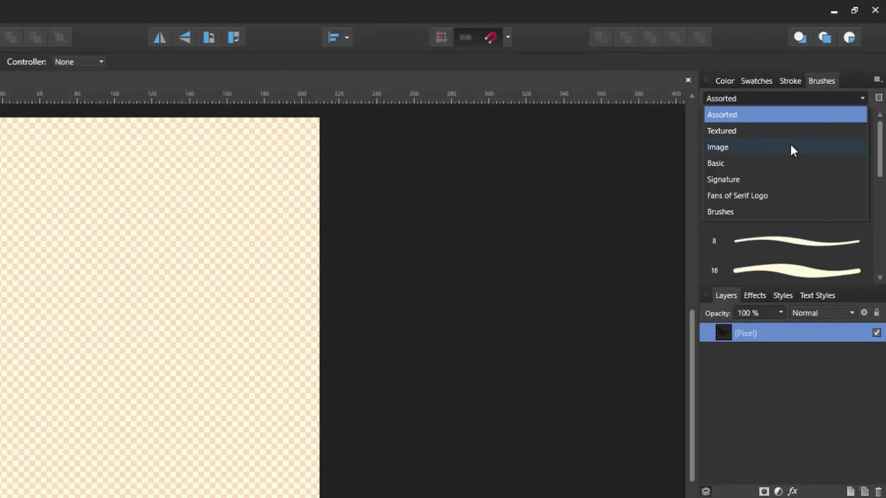
pyautogui.click(740, 131)
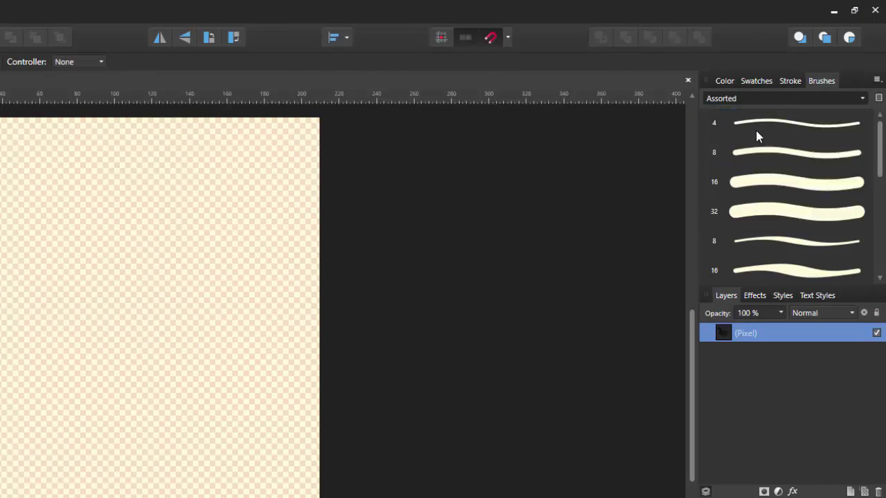
pyautogui.click(861, 100)
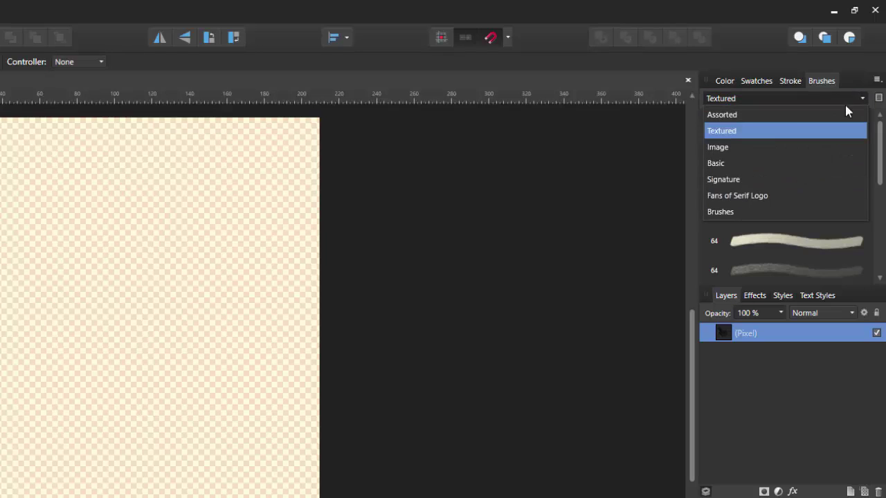
pyautogui.click(730, 152)
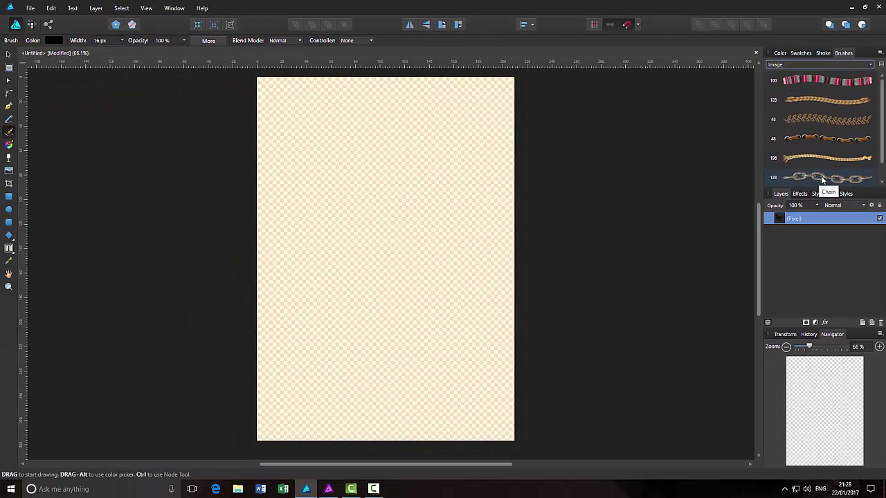
pyautogui.click(791, 271)
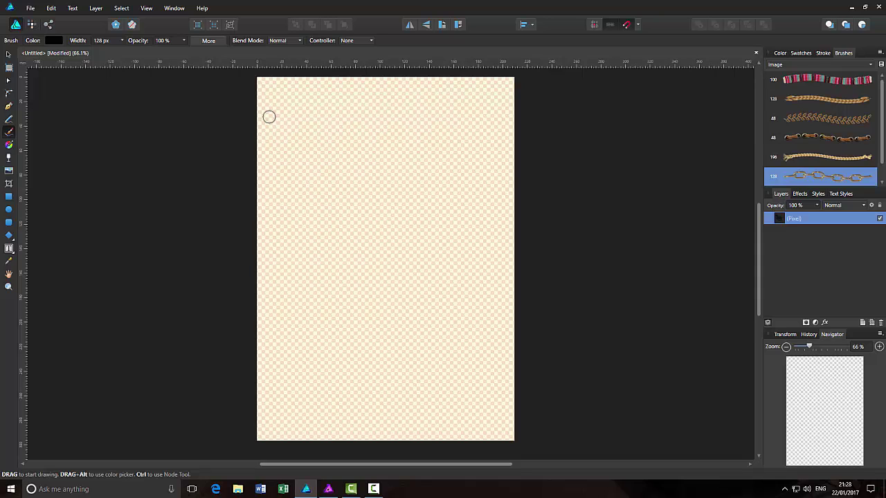
# - Paint a looping 128 px chain curve across the top of the page
pyautogui.moveTo(270, 118)
pyautogui.mouseDown()
pyautogui.moveTo(329, 134)
pyautogui.moveTo(364, 115)
pyautogui.moveTo(392, 151)
pyautogui.moveTo(411, 148)
pyautogui.moveTo(434, 111)
pyautogui.moveTo(444, 111)
pyautogui.moveTo(470, 178)
pyautogui.moveTo(485, 173)
pyautogui.moveTo(494, 114)
pyautogui.moveTo(489, 219)
pyautogui.moveTo(444, 207)
pyautogui.moveTo(417, 175)
pyautogui.moveTo(404, 172)
pyautogui.moveTo(392, 196)
pyautogui.moveTo(367, 190)
pyautogui.moveTo(352, 161)
pyautogui.moveTo(333, 157)
pyautogui.moveTo(323, 178)
pyautogui.moveTo(302, 170)
pyautogui.moveTo(263, 111)
pyautogui.mouseUp()
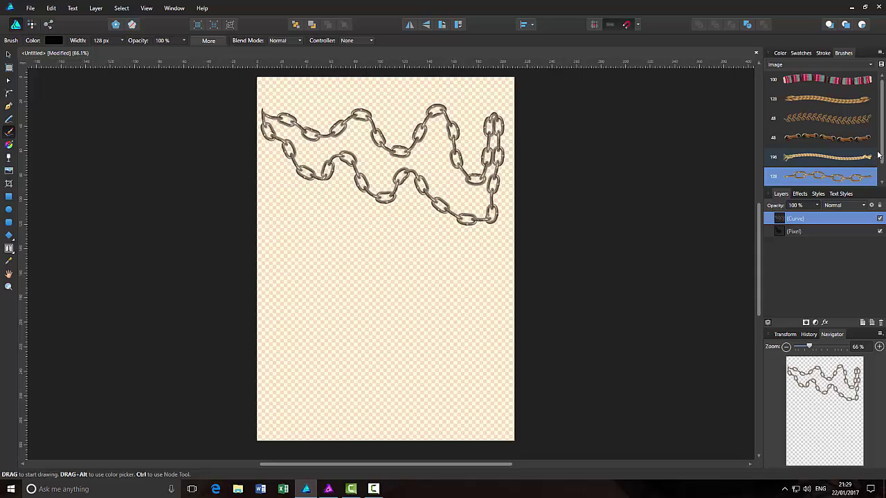
pyautogui.scroll(-1, 879, 156)
pyautogui.scroll(1, 879, 156)
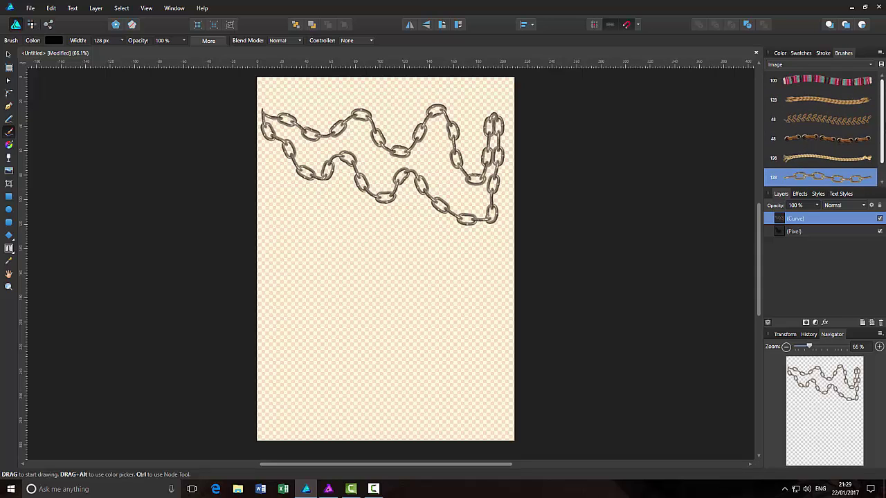
# - Switch the brush library to the Brushes category and add a New Solid Brush
pyautogui.click(870, 65)
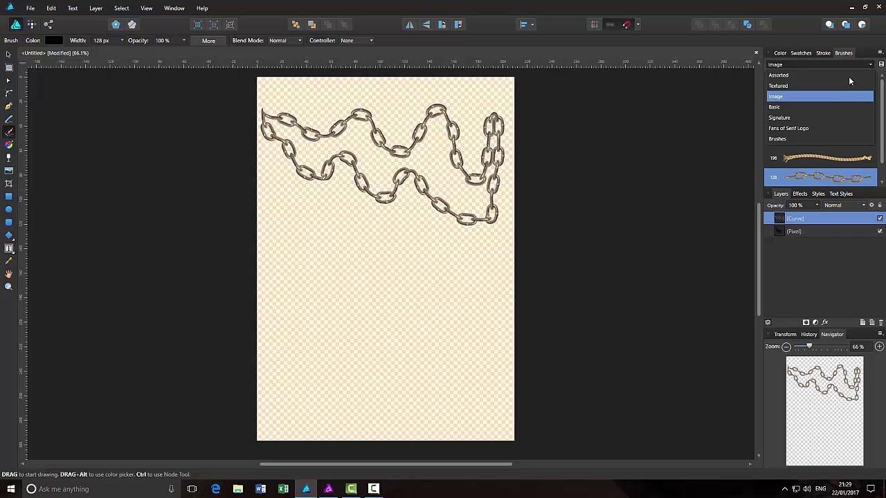
pyautogui.click(774, 139)
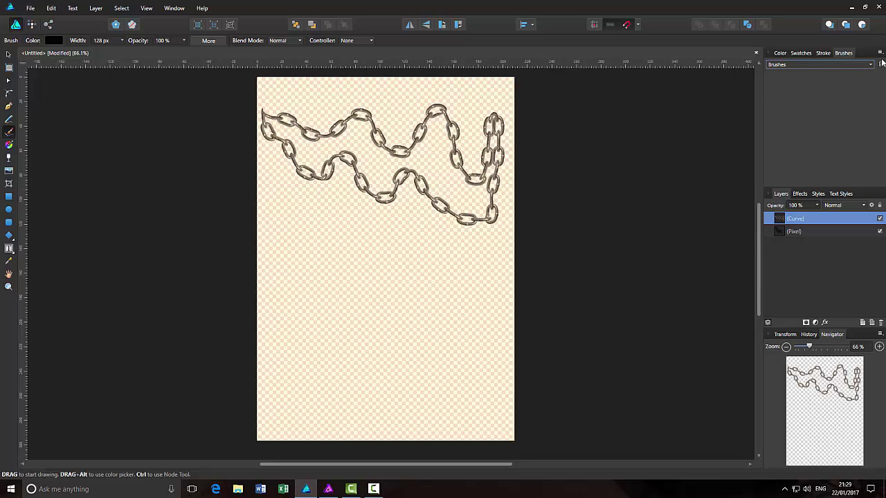
pyautogui.click(880, 53)
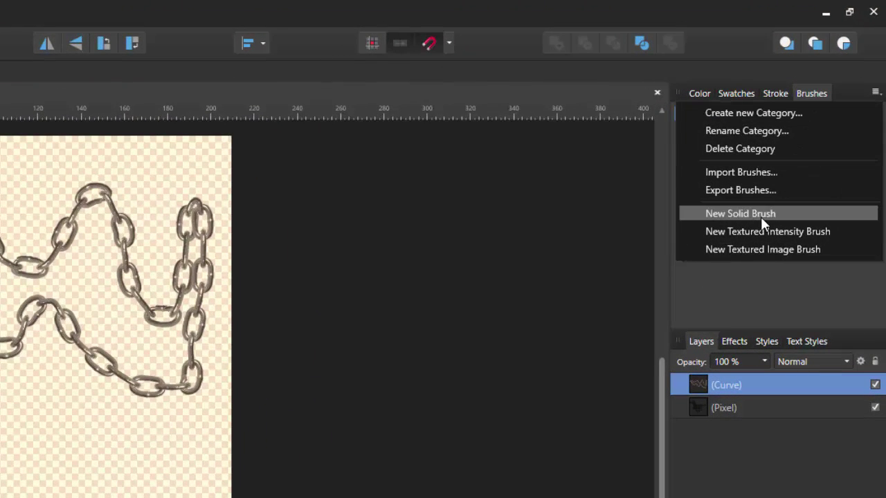
pyautogui.click(761, 216)
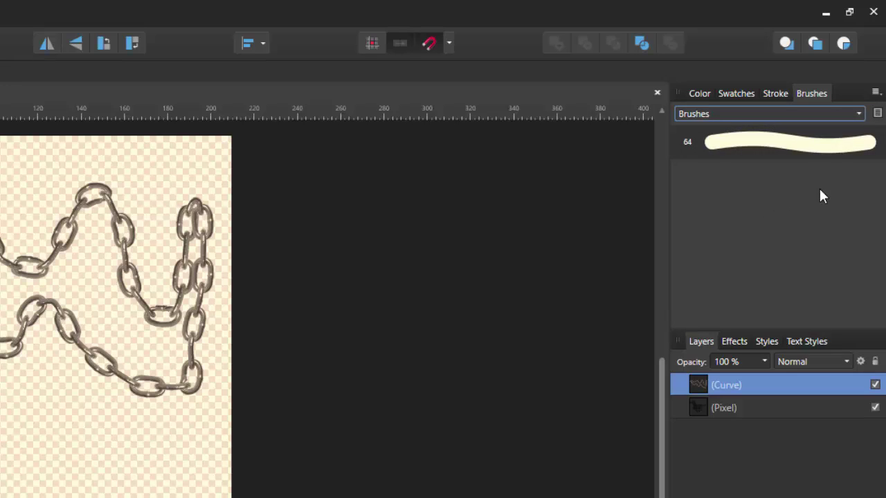
# - Undo the chain stroke off the page and delete the Solid Brush from the category
pyautogui.hotkey('ctrl', 'z')
pyautogui.hotkey('ctrl', 'z')
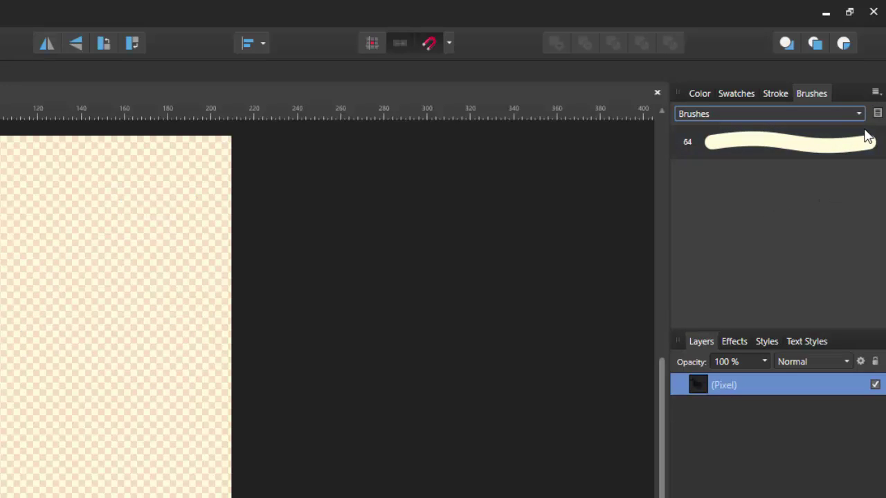
pyautogui.rightClick(864, 143)
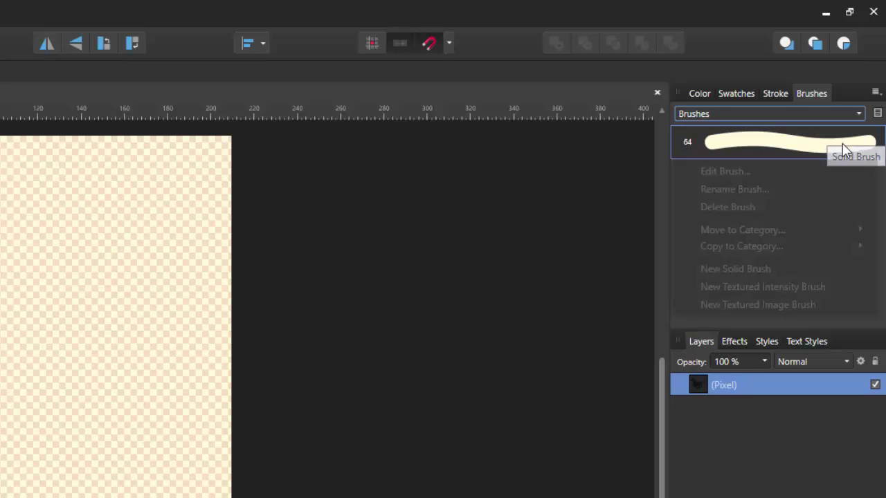
pyautogui.click(730, 211)
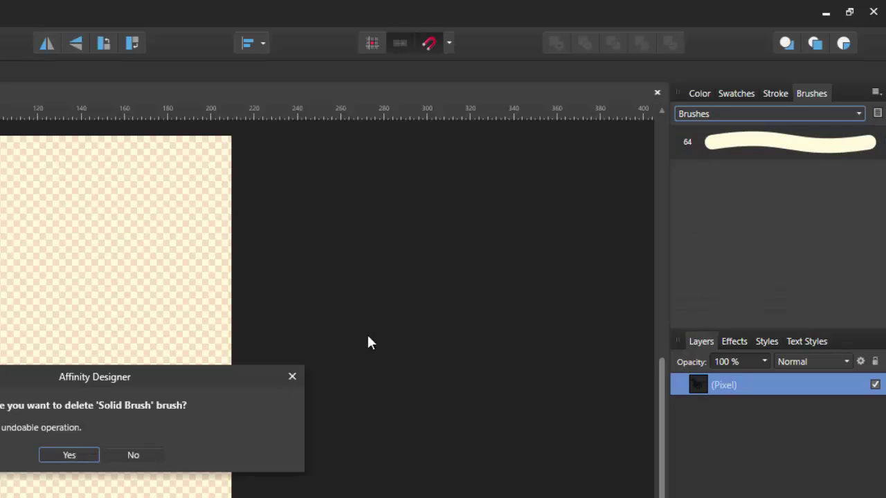
pyautogui.click(83, 460)
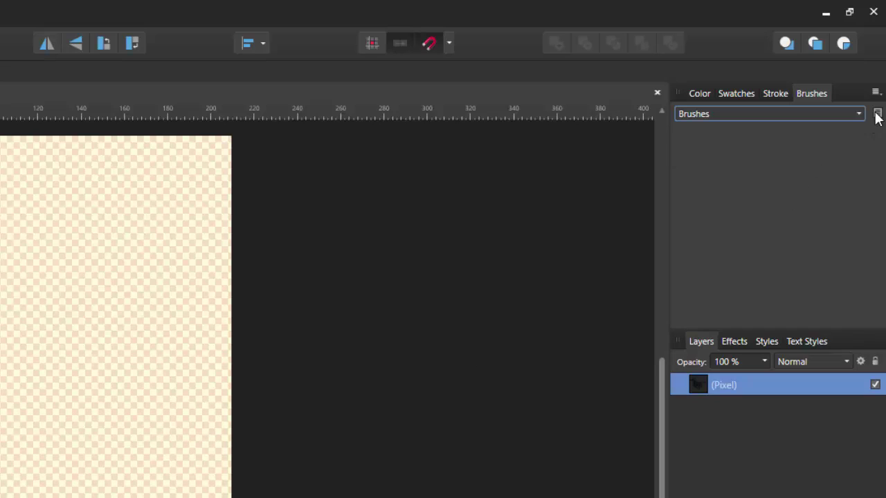
pyautogui.click(875, 94)
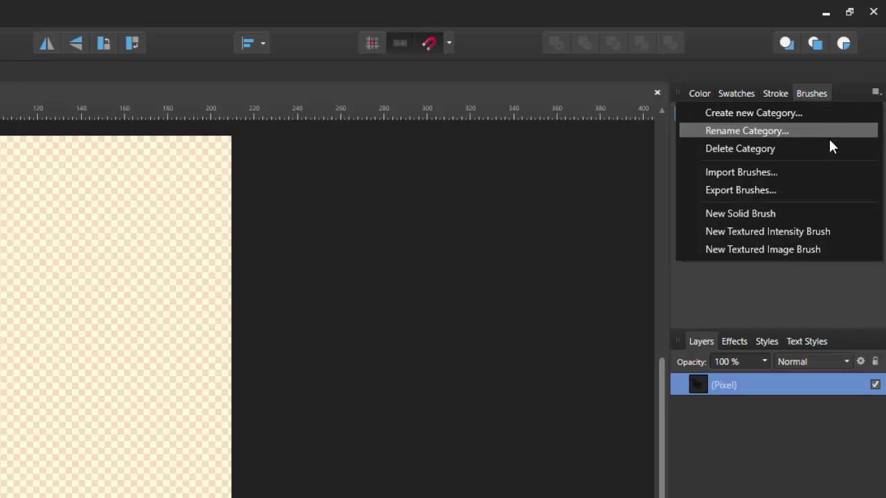
# - Create a 64 px textured intensity brush from the name.png image
pyautogui.click(805, 231)
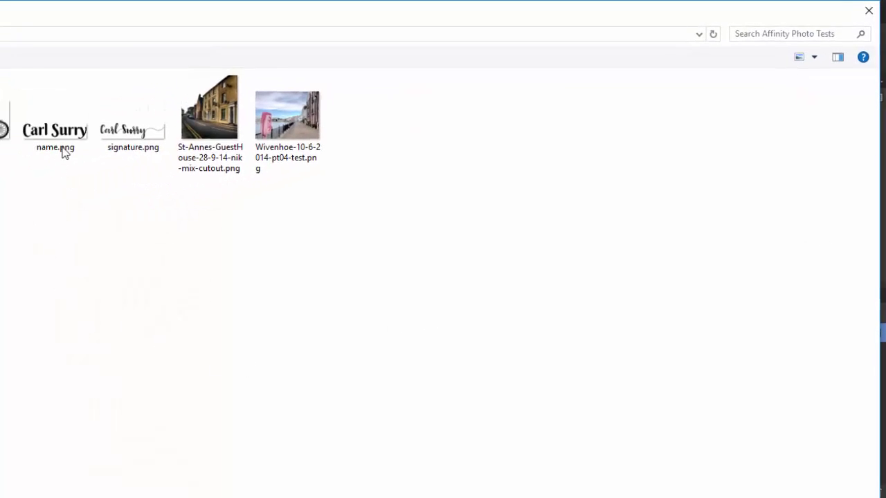
pyautogui.click(66, 132)
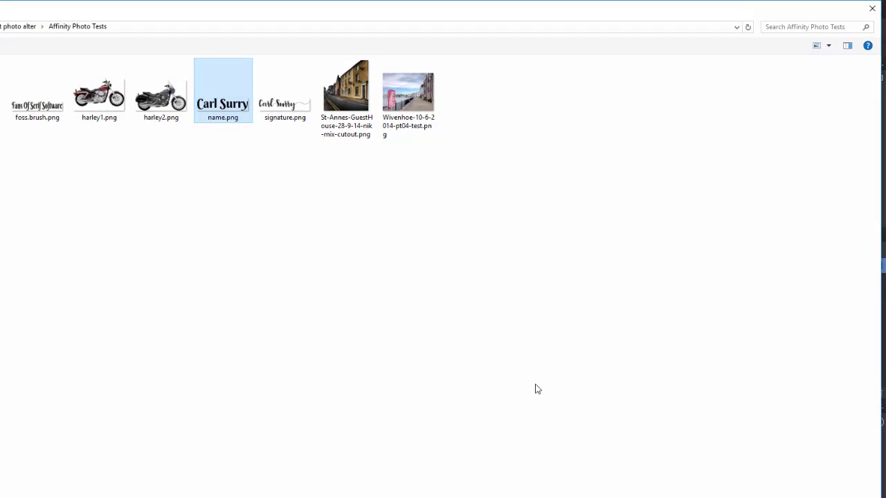
pyautogui.doubleClick(223, 90)
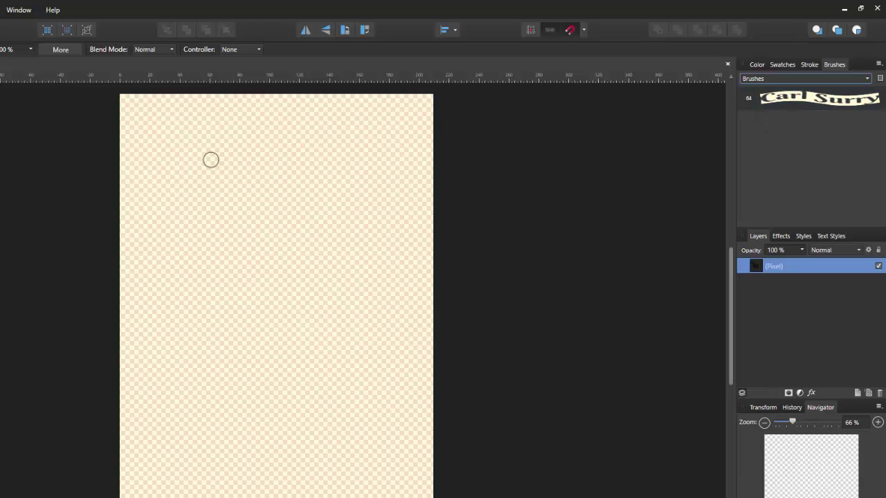
# - Raise the name.png brush's width from 64 px to about 205 px
pyautogui.doubleClick(782, 98)
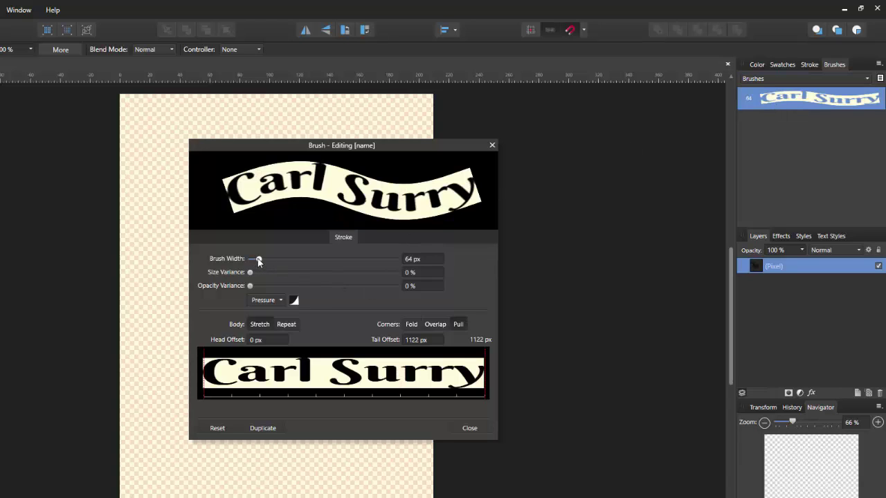
pyautogui.moveTo(259, 260); pyautogui.dragTo(283, 262)
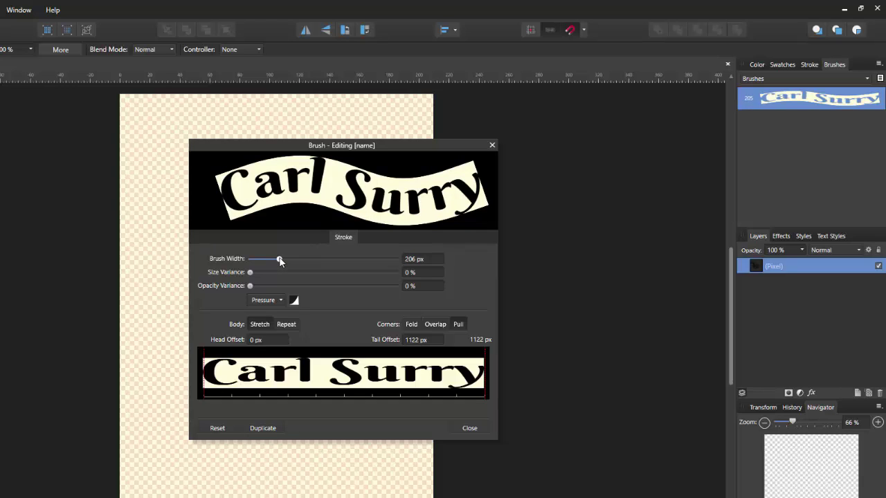
pyautogui.click(470, 428)
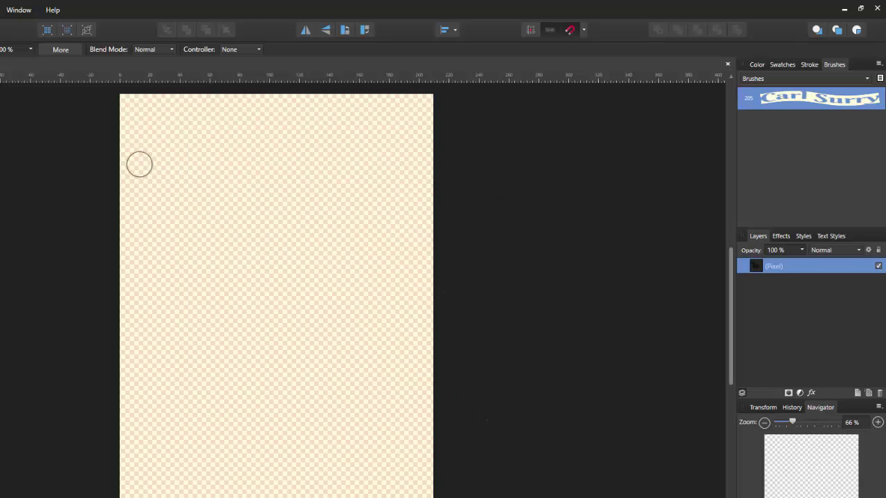
pyautogui.moveTo(139, 152)
pyautogui.mouseDown()
pyautogui.moveTo(206, 162)
pyautogui.moveTo(242, 206)
pyautogui.moveTo(280, 211)
pyautogui.moveTo(299, 206)
pyautogui.moveTo(334, 168)
pyautogui.moveTo(368, 157)
pyautogui.moveTo(407, 168)
pyautogui.mouseUp()
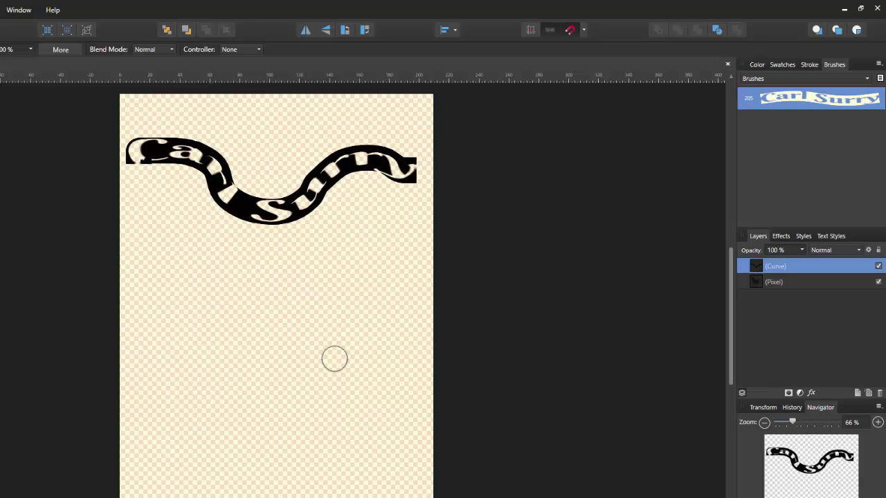
pyautogui.moveTo(159, 263); pyautogui.dragTo(335, 260)
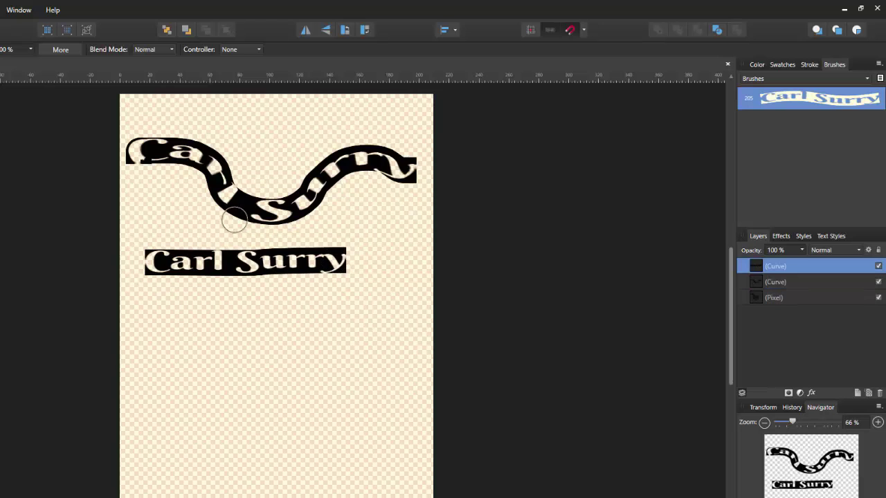
pyautogui.moveTo(387, 212); pyautogui.dragTo(387, 471)
pyautogui.moveTo(172, 367)
pyautogui.mouseDown()
pyautogui.moveTo(242, 315)
pyautogui.moveTo(288, 355)
pyautogui.moveTo(309, 395)
pyautogui.moveTo(334, 410)
pyautogui.moveTo(343, 457)
pyautogui.mouseUp()
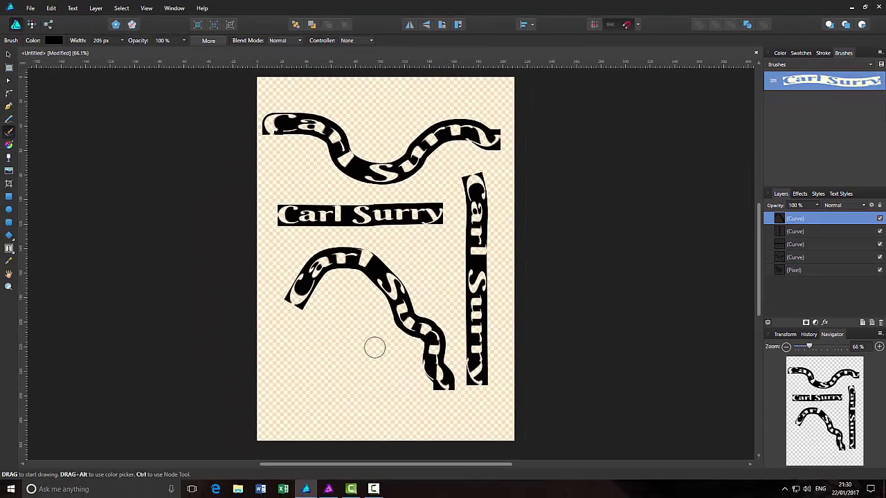
pyautogui.hotkey('ctrl', 'z')
pyautogui.hotkey('ctrl', 'z')
pyautogui.hotkey('ctrl', 'z')
pyautogui.hotkey('ctrl', 'z')
pyautogui.hotkey('ctrl', 'z')
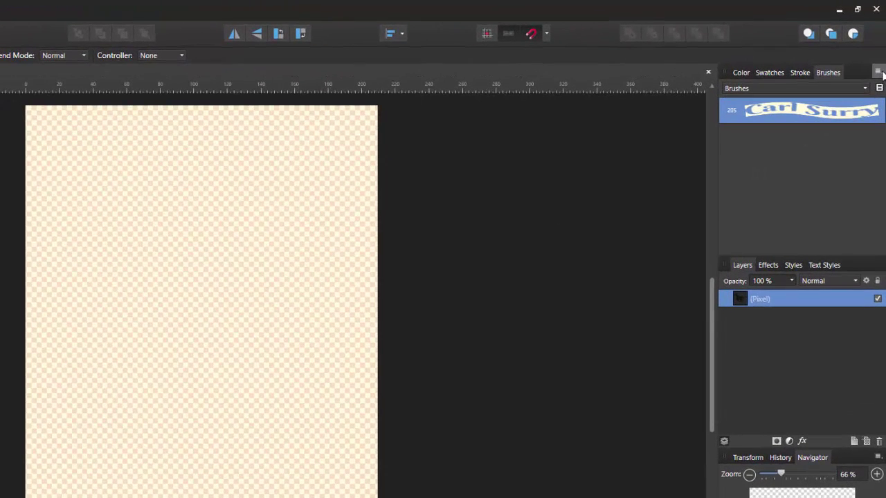
# - Start a New Textured Image Brush and load name.png as its image
pyautogui.click(879, 72)
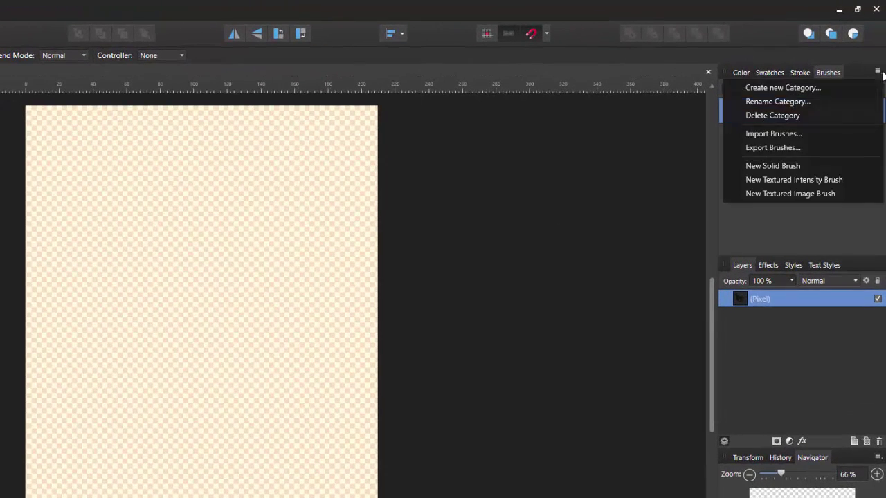
pyautogui.click(803, 195)
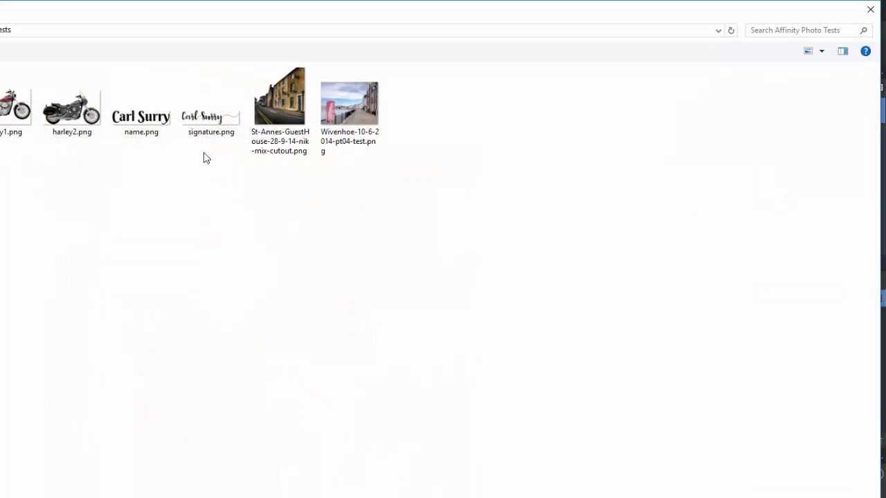
pyautogui.click(146, 124)
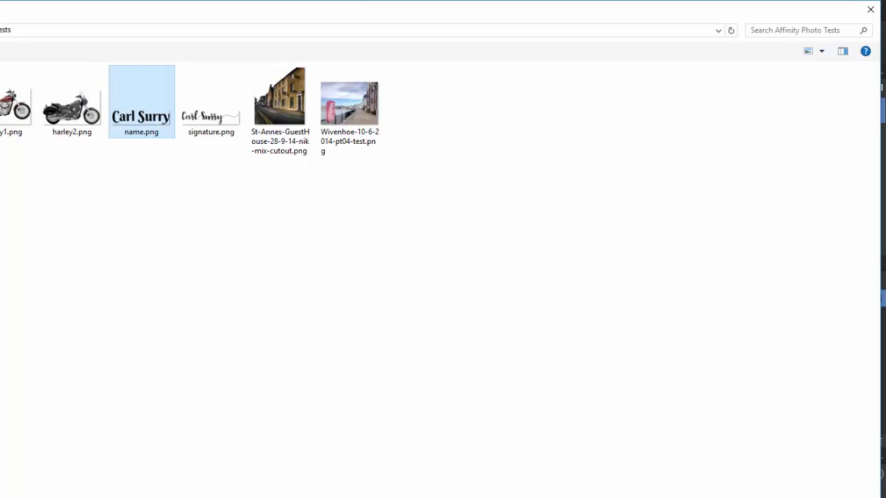
pyautogui.doubleClick(146, 124)
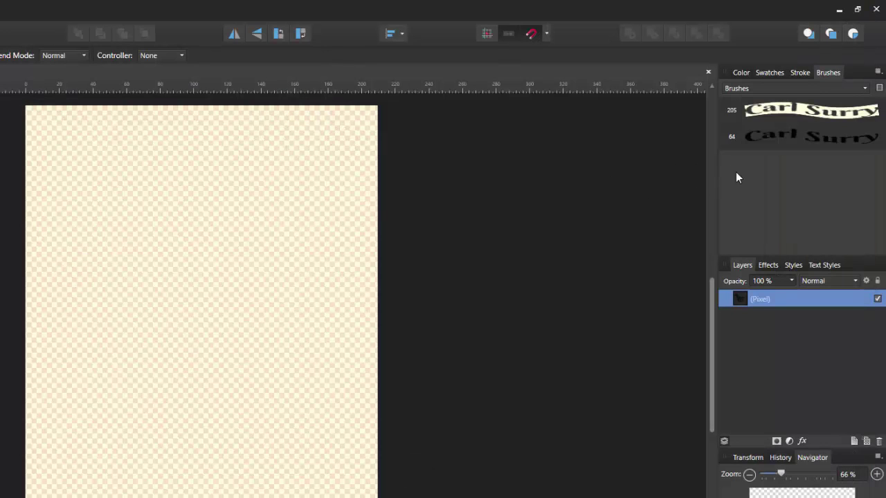
# - Set the new name image brush's width to 200 px
pyautogui.doubleClick(796, 139)
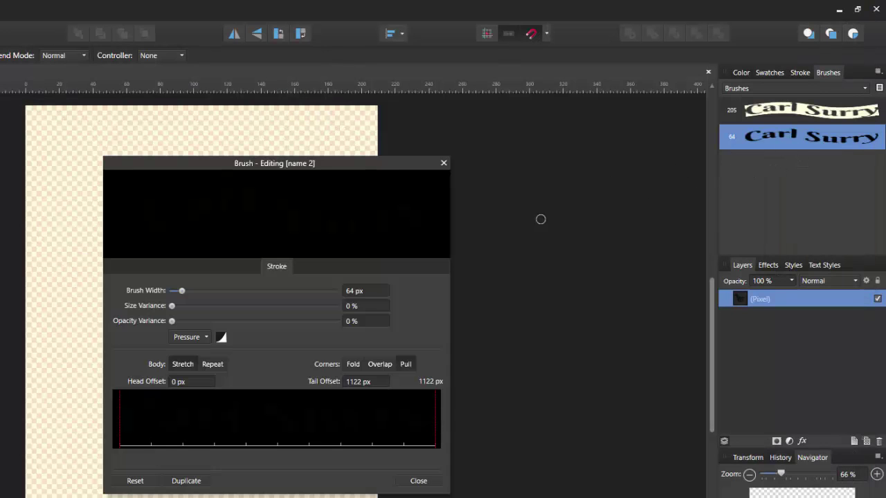
pyautogui.click(359, 291)
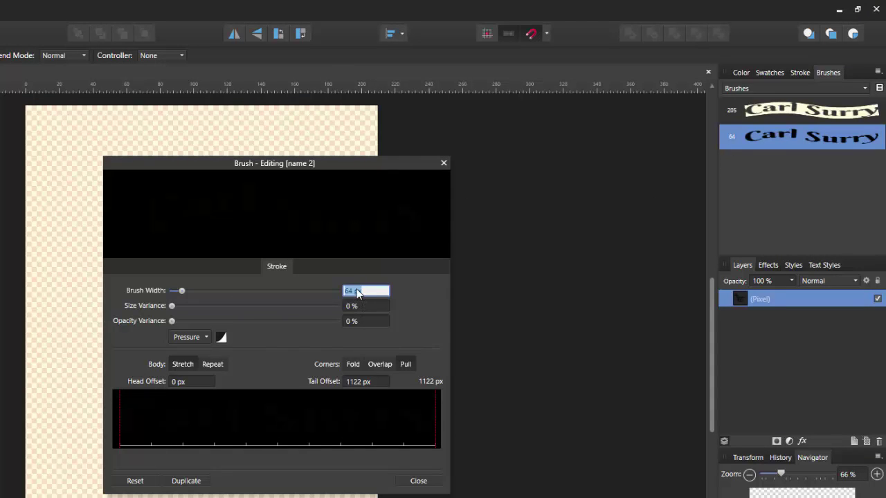
pyautogui.write('200')
pyautogui.click(417, 481)
# - Paint name strokes: two straight at the top, an S-curve, a diagonal, an upside-down and a small one
pyautogui.moveTo(47, 182); pyautogui.dragTo(346, 182)
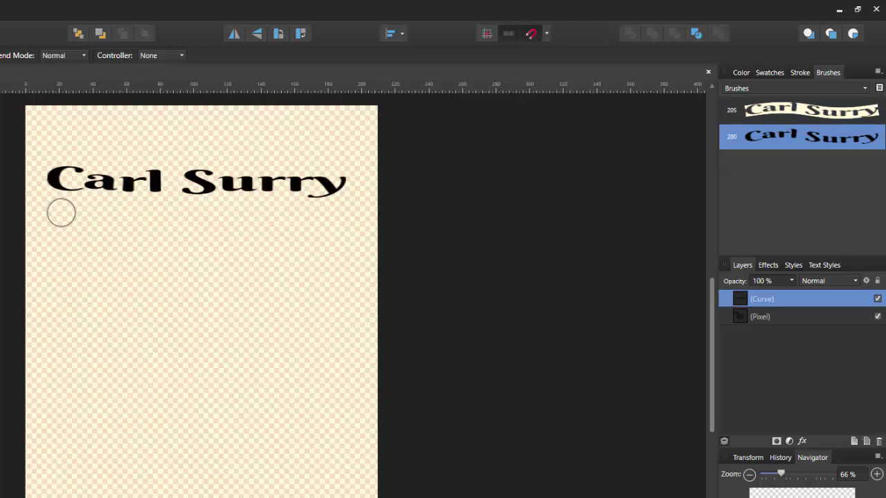
pyautogui.moveTo(57, 222)
pyautogui.mouseDown()
pyautogui.moveTo(221, 231)
pyautogui.moveTo(289, 248)
pyautogui.moveTo(278, 256)
pyautogui.mouseUp()
pyautogui.moveTo(79, 298)
pyautogui.mouseDown()
pyautogui.moveTo(171, 322)
pyautogui.moveTo(173, 391)
pyautogui.moveTo(125, 431)
pyautogui.moveTo(109, 431)
pyautogui.moveTo(113, 496)
pyautogui.mouseUp()
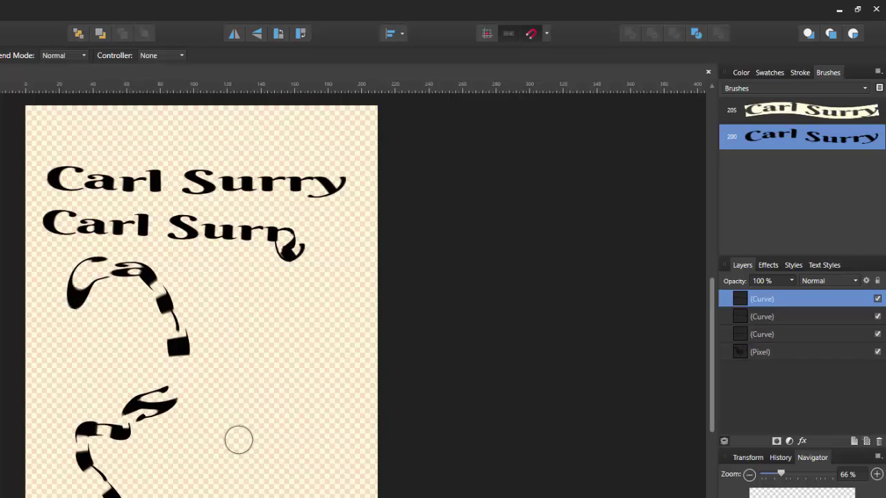
pyautogui.moveTo(200, 460)
pyautogui.mouseDown()
pyautogui.moveTo(273, 332)
pyautogui.moveTo(302, 321)
pyautogui.mouseUp()
pyautogui.moveTo(413, 260); pyautogui.dragTo(436, 269)
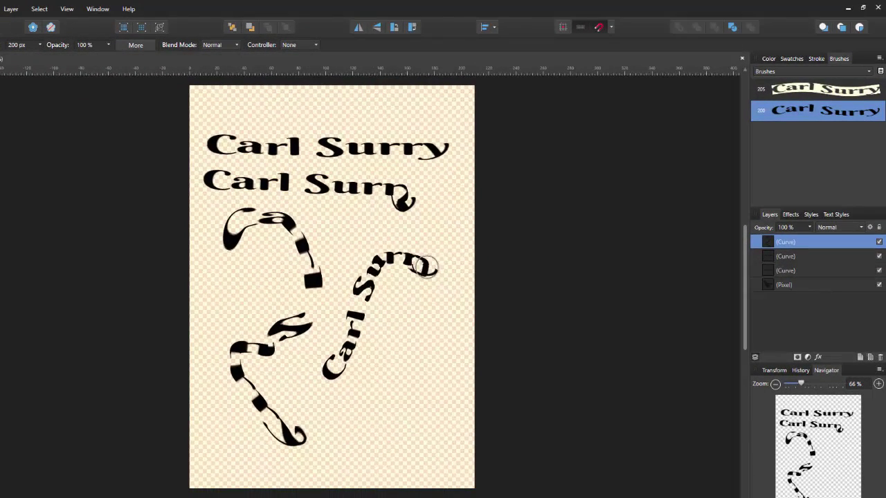
pyautogui.moveTo(427, 320)
pyautogui.mouseDown()
pyautogui.moveTo(394, 399)
pyautogui.moveTo(332, 427)
pyautogui.mouseUp()
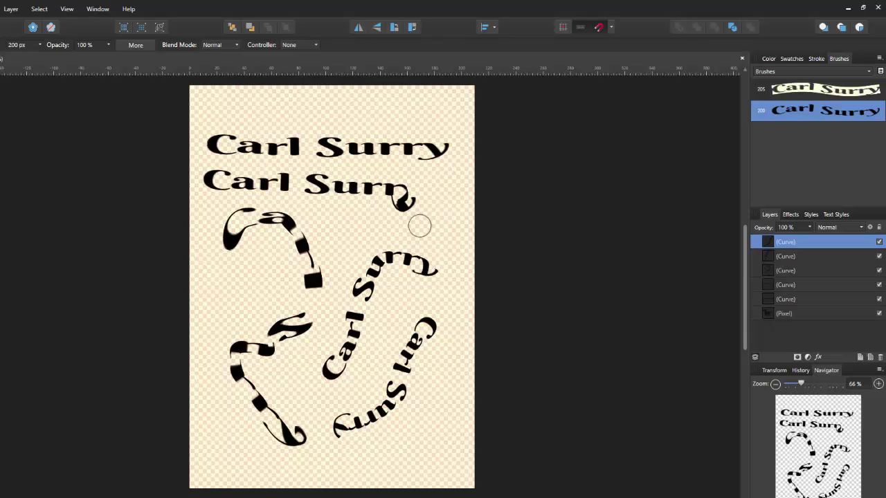
pyautogui.moveTo(337, 228)
pyautogui.mouseDown()
pyautogui.moveTo(414, 228)
pyautogui.moveTo(443, 202)
pyautogui.mouseUp()
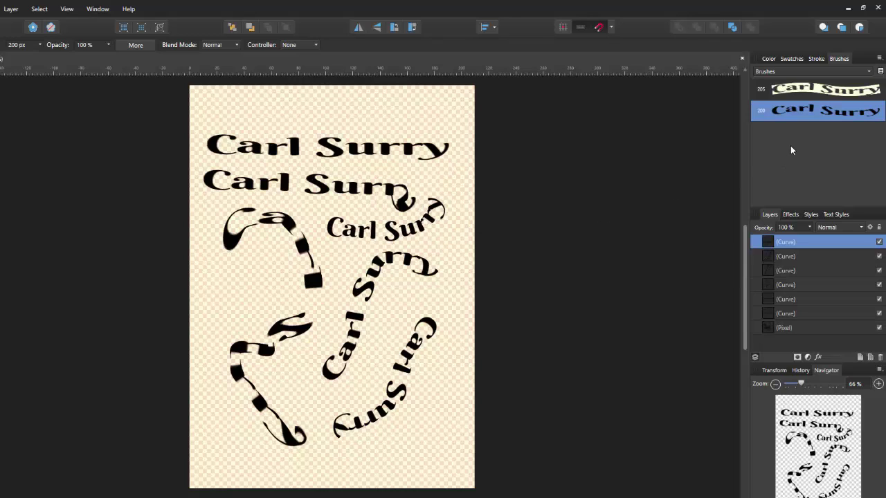
# - Create a 64 px textured image brush from harley2.png and open its settings
pyautogui.click(870, 72)
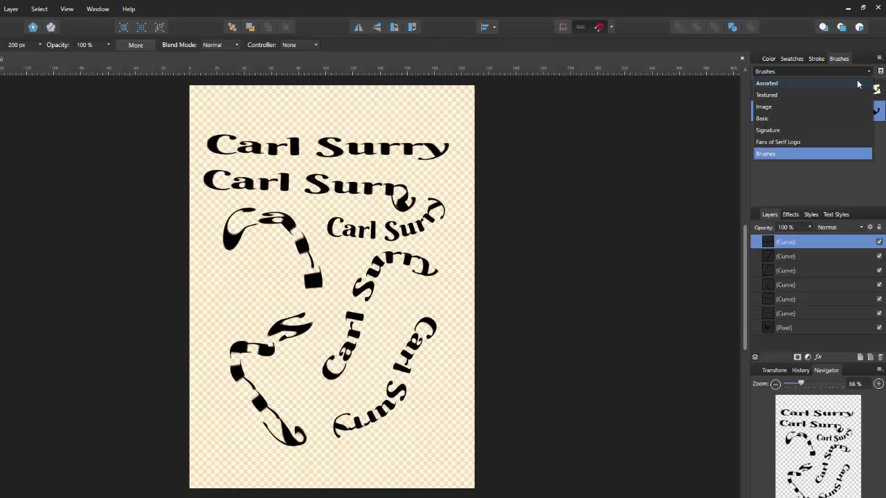
pyautogui.click(868, 72)
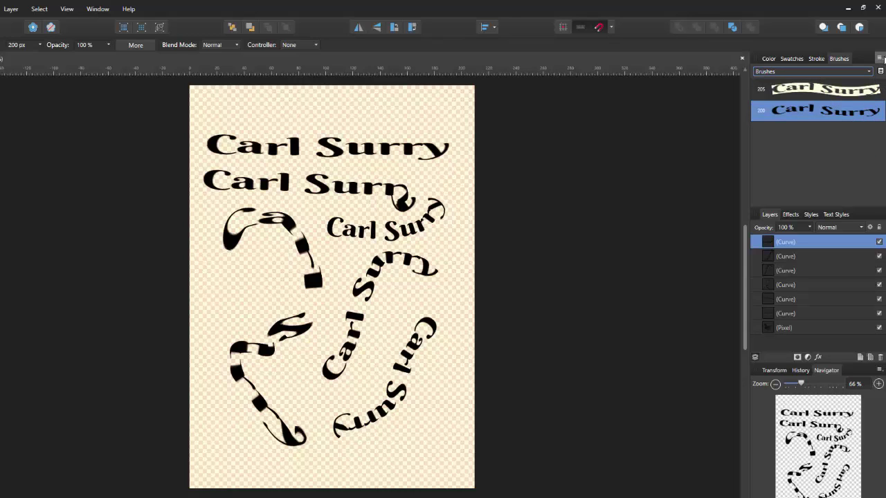
pyautogui.click(879, 59)
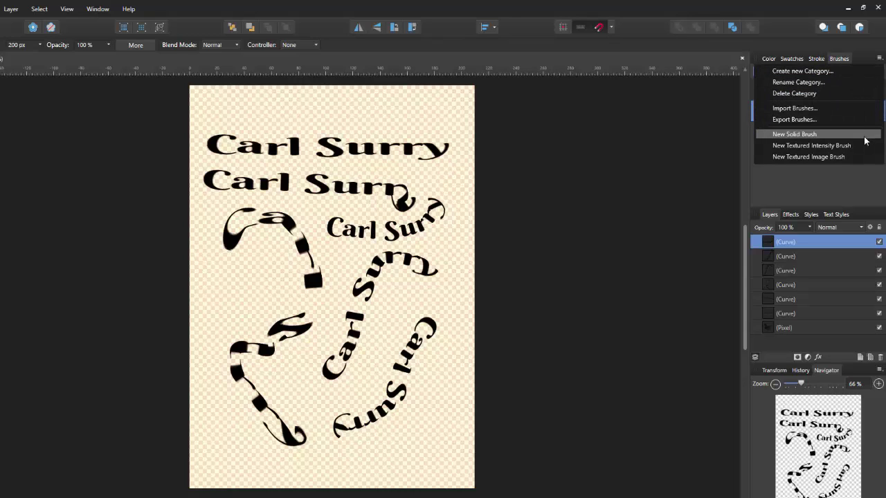
pyautogui.click(817, 155)
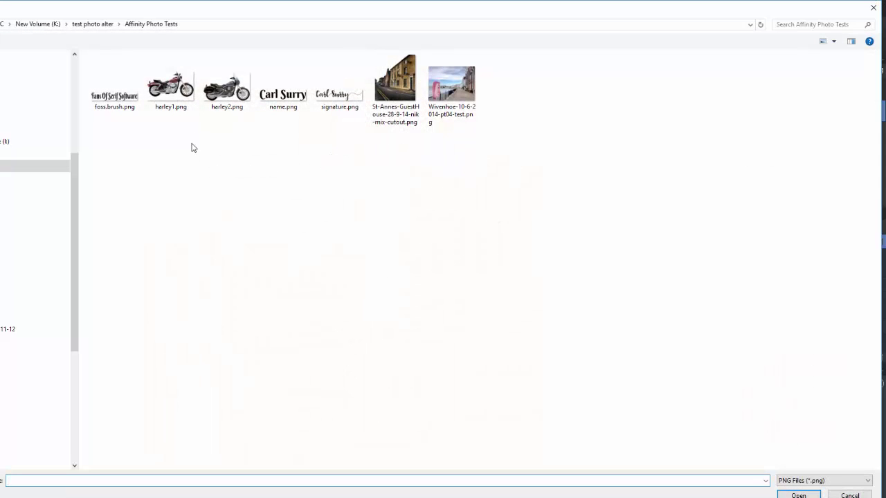
pyautogui.click(213, 103)
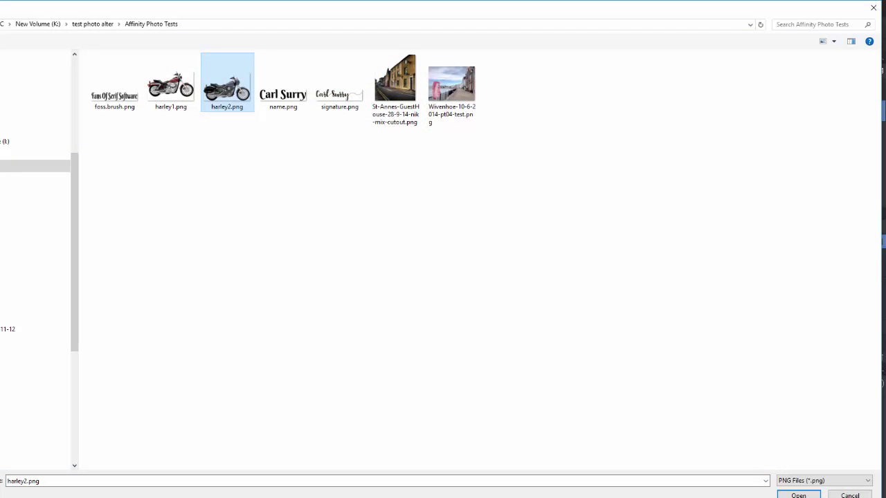
pyautogui.click(798, 496)
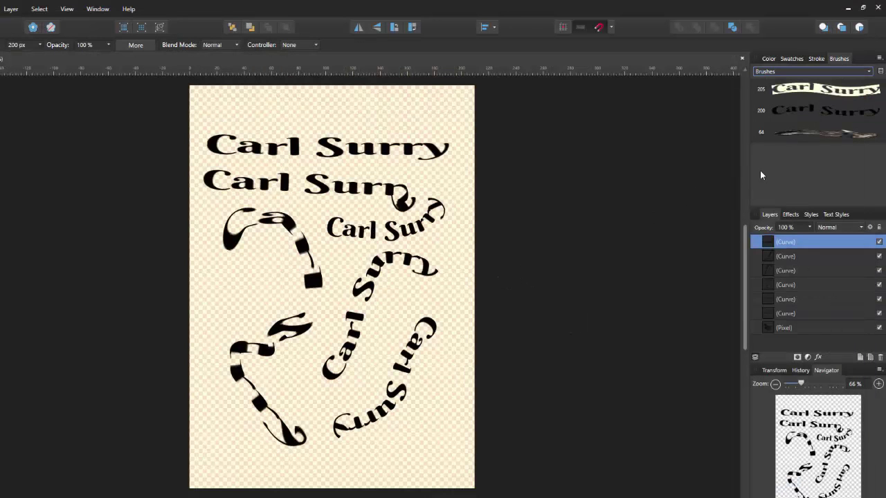
pyautogui.doubleClick(797, 142)
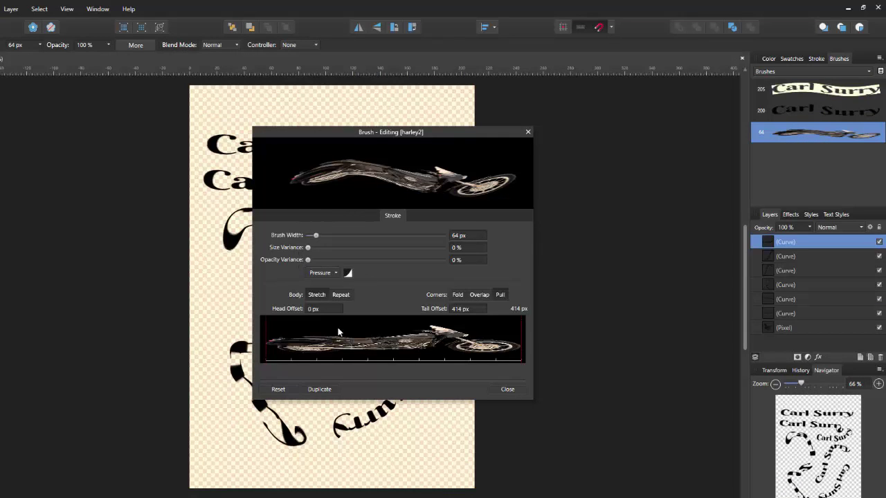
# - Paint three small motorcycle strokes along the bottom of the page
pyautogui.click(508, 390)
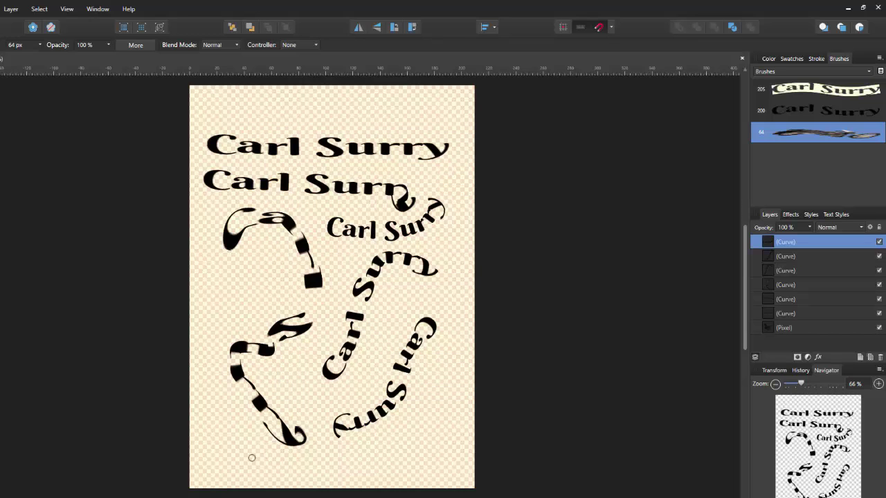
pyautogui.moveTo(237, 465); pyautogui.dragTo(375, 466)
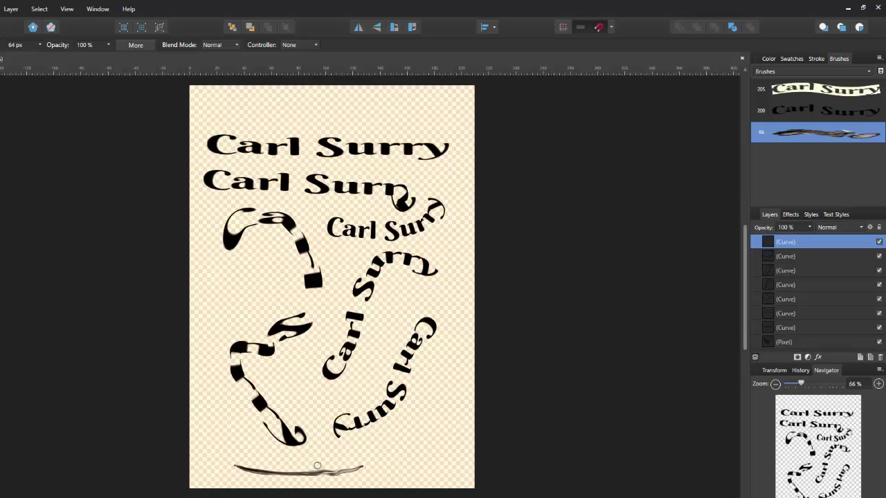
pyautogui.moveTo(316, 460); pyautogui.dragTo(337, 396)
pyautogui.moveTo(400, 459); pyautogui.dragTo(434, 431)
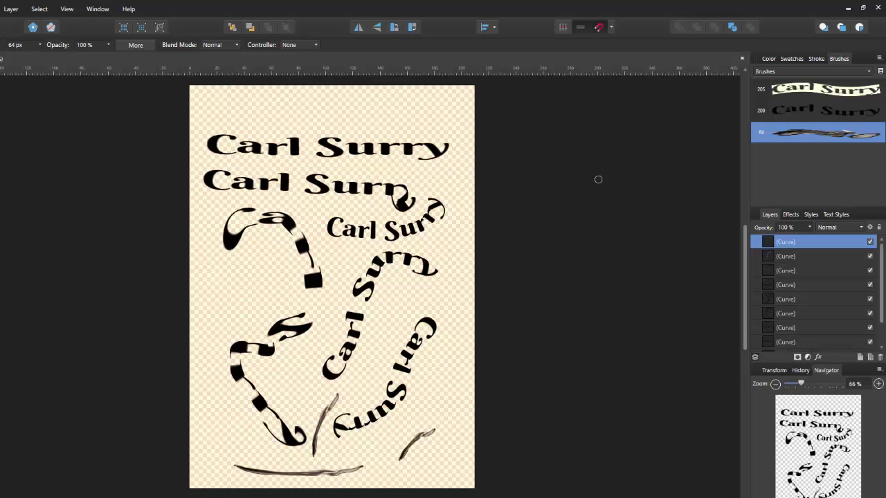
# - Widen the harley2 brush with 24% size variance, then paint large motorcycles mid-page and over the title
pyautogui.doubleClick(777, 138)
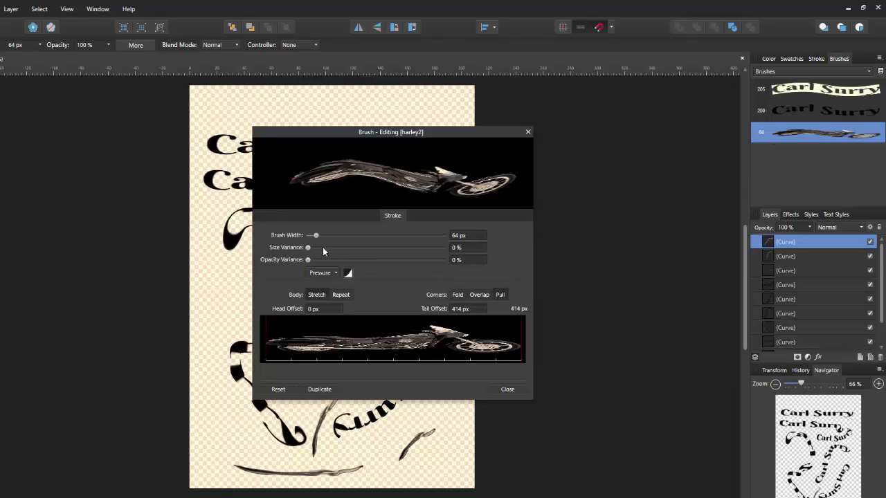
pyautogui.moveTo(315, 236); pyautogui.dragTo(354, 237)
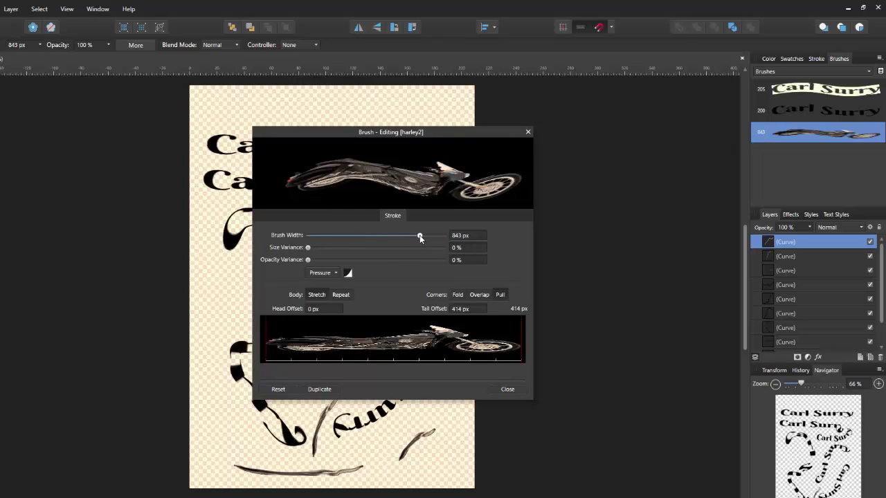
pyautogui.moveTo(443, 233); pyautogui.dragTo(385, 238)
pyautogui.moveTo(307, 247)
pyautogui.mouseDown()
pyautogui.moveTo(343, 252)
pyautogui.moveTo(286, 256)
pyautogui.moveTo(422, 261)
pyautogui.moveTo(290, 268)
pyautogui.mouseUp()
pyautogui.click(499, 392)
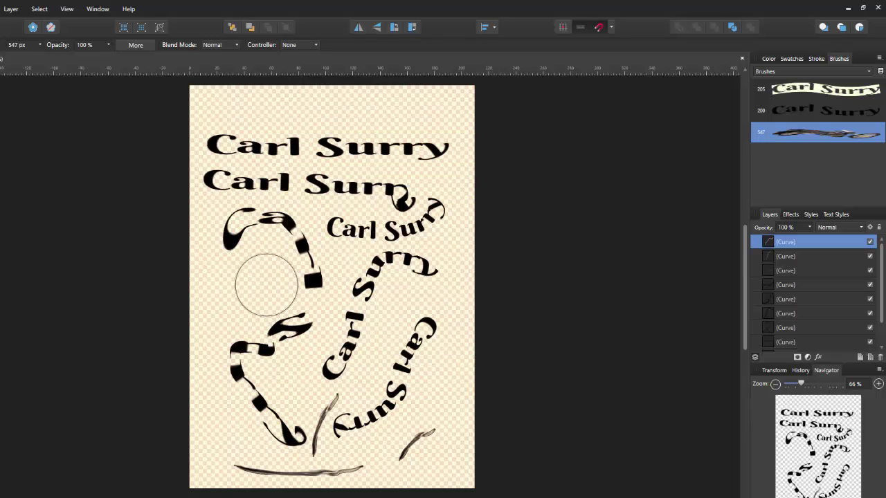
pyautogui.moveTo(257, 288)
pyautogui.mouseDown()
pyautogui.moveTo(368, 280)
pyautogui.moveTo(395, 293)
pyautogui.moveTo(432, 277)
pyautogui.mouseUp()
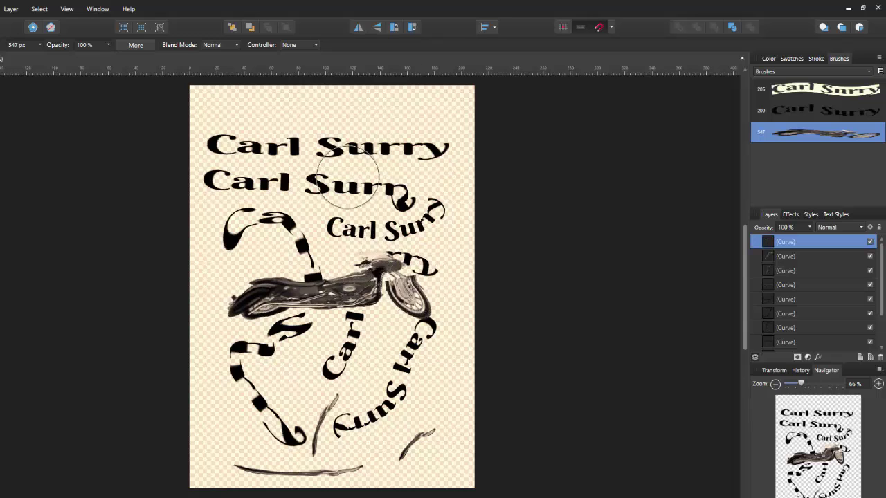
pyautogui.moveTo(237, 121); pyautogui.dragTo(318, 121)
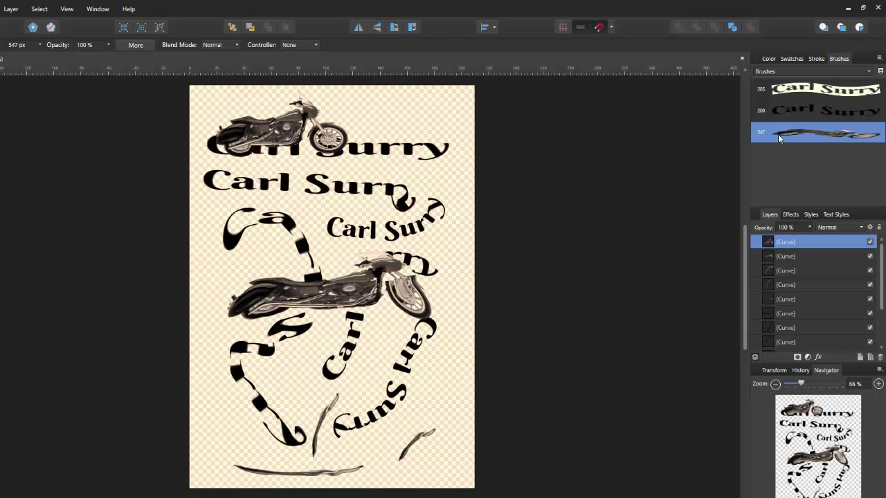
# - Pick the 48 px chain brush from the Image category and paint a chain stroke across the lower page
pyautogui.click(868, 73)
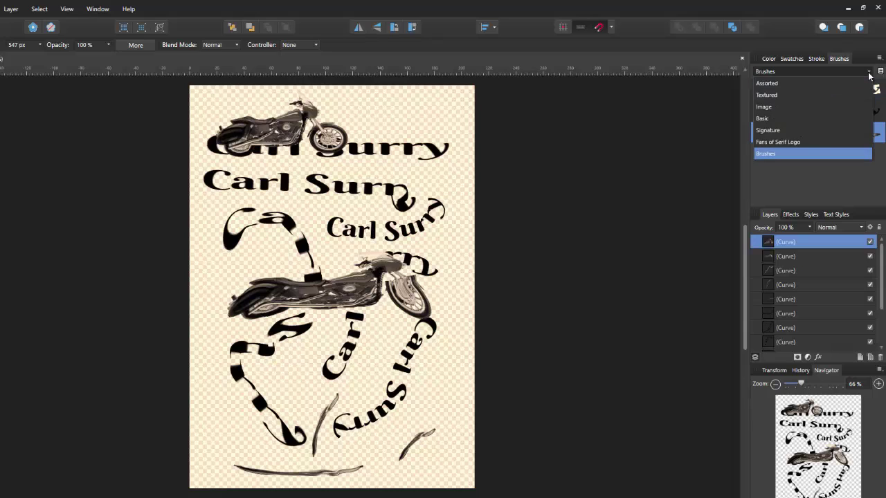
pyautogui.click(824, 95)
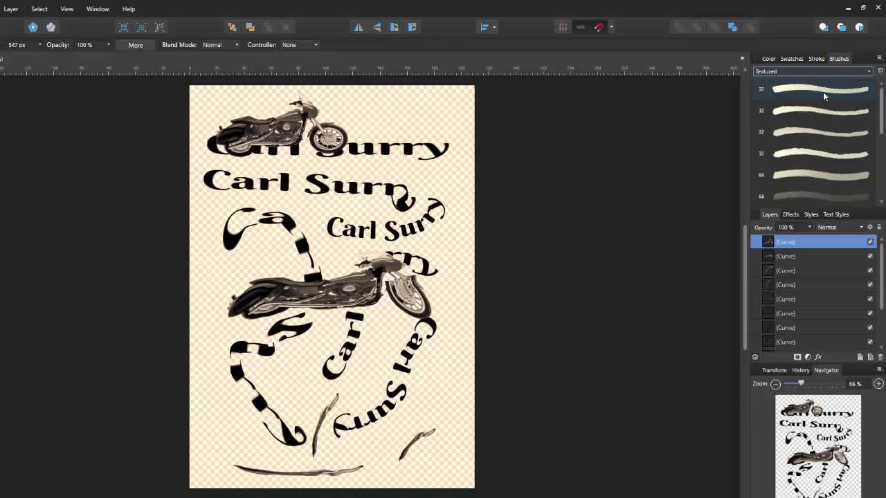
pyautogui.click(870, 73)
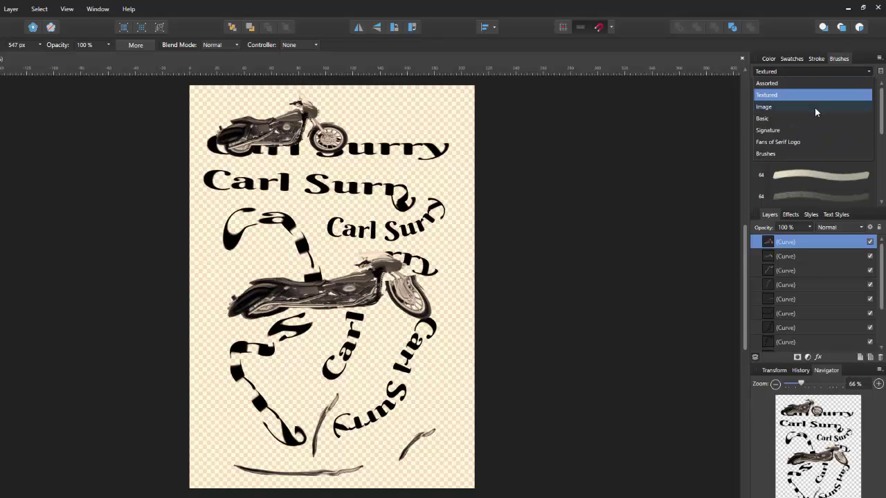
pyautogui.click(814, 107)
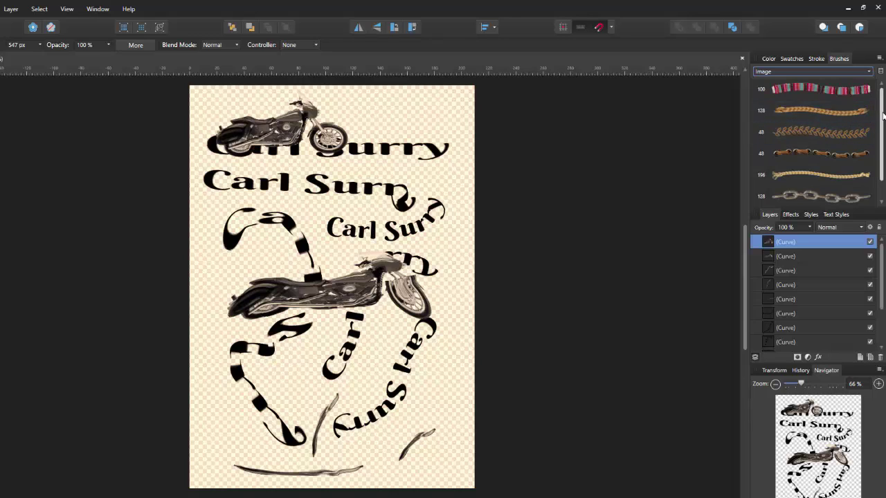
pyautogui.scroll(-1, 824, 118)
pyautogui.click(817, 133)
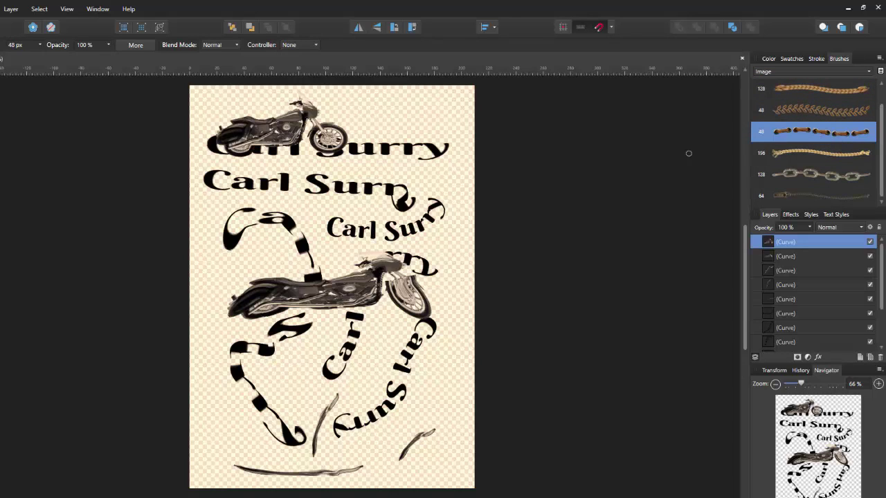
pyautogui.moveTo(252, 413); pyautogui.dragTo(437, 391)
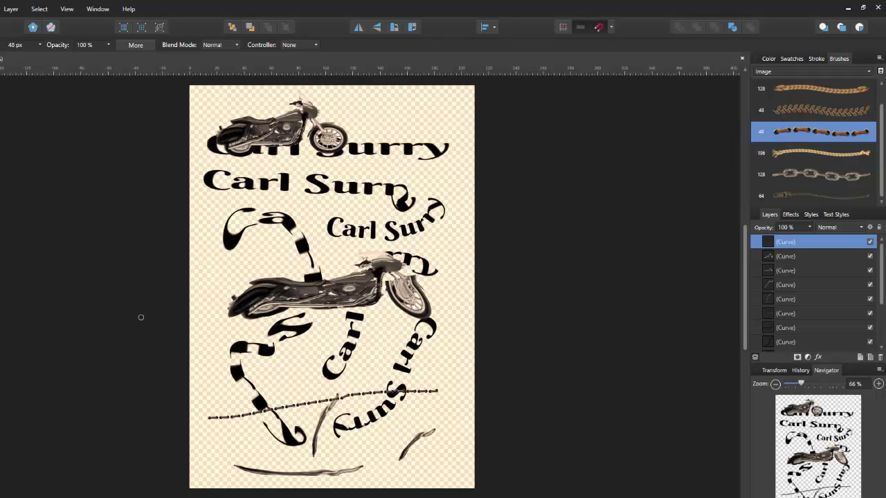
# - Raise the brush width to 1024 px and paint three wide fur strokes across the page
pyautogui.click(39, 44)
pyautogui.moveTo(39, 56); pyautogui.dragTo(81, 55)
pyautogui.moveTo(202, 277); pyautogui.dragTo(447, 261)
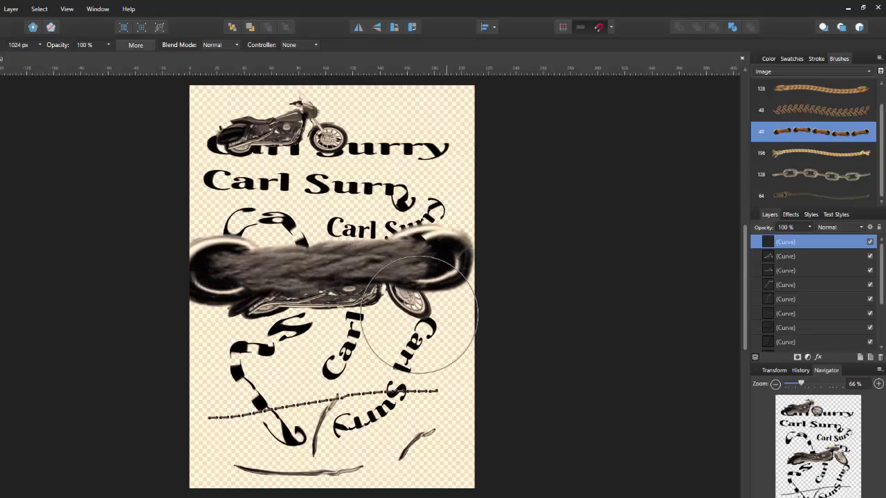
pyautogui.moveTo(228, 370); pyautogui.dragTo(441, 372)
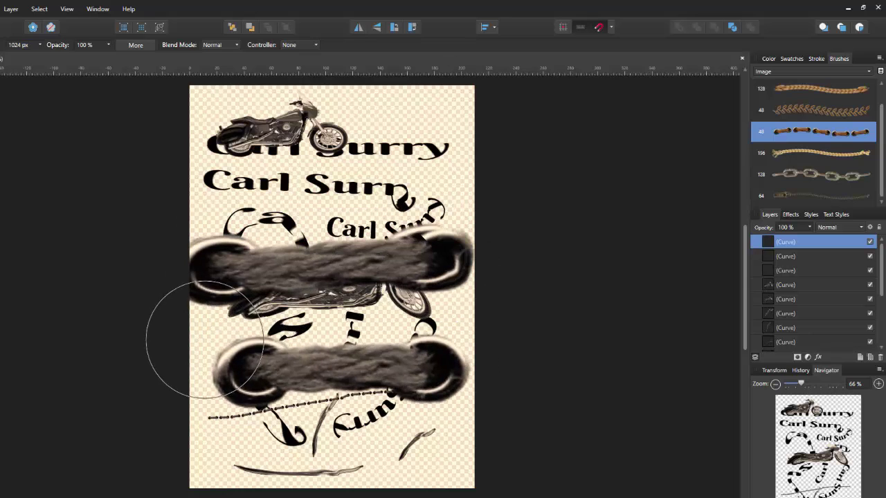
pyautogui.moveTo(341, 207); pyautogui.dragTo(336, 391)
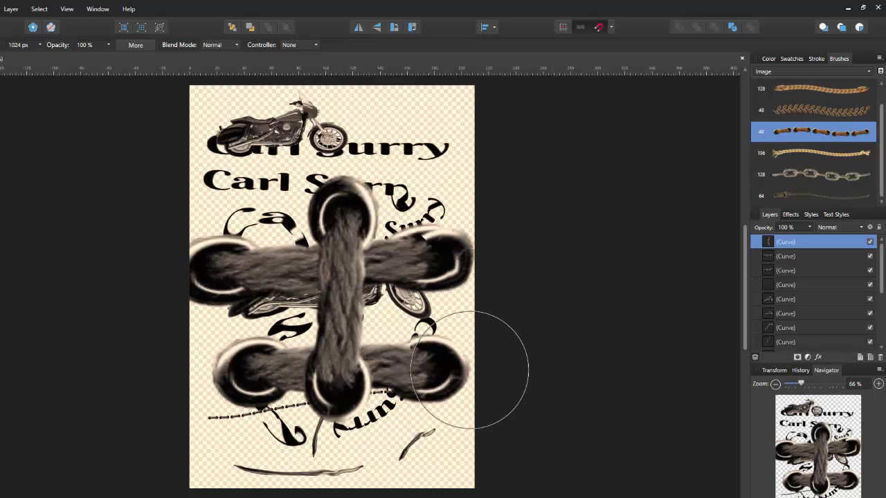
# - Undo the strokes back to a single title line and switch to Affinity Photo
pyautogui.hotkey('ctrl', 'z')
pyautogui.hotkey('ctrl', 'z')
pyautogui.hotkey('ctrl', 'z')
pyautogui.hotkey('ctrl', 'z')
pyautogui.hotkey('ctrl', 'z')
pyautogui.hotkey('ctrl', 'z')
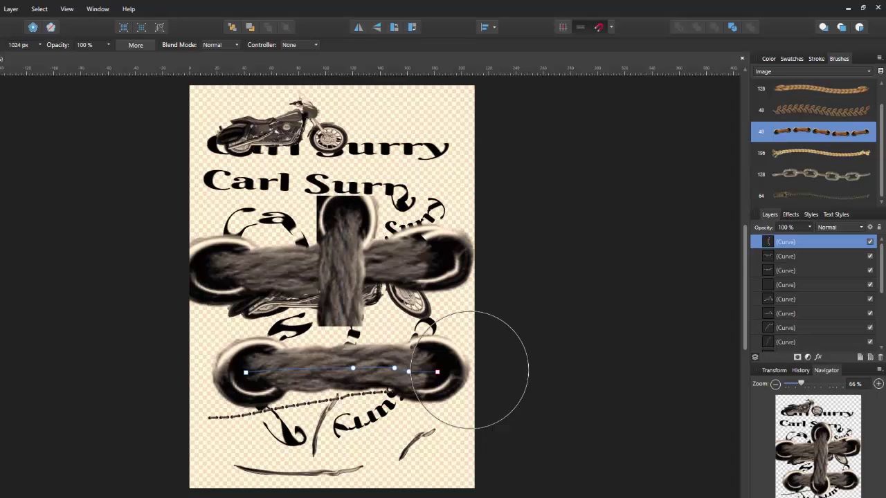
pyautogui.hotkey('ctrl', 'z')
pyautogui.hotkey('ctrl', 'z')
pyautogui.hotkey('ctrl', 'z')
pyautogui.hotkey('ctrl', 'z')
pyautogui.hotkey('ctrl', 'z')
pyautogui.hotkey('ctrl', 'z')
pyautogui.hotkey('ctrl', 'z')
pyautogui.hotkey('ctrl', 'z')
pyautogui.hotkey('ctrl', 'z')
pyautogui.hotkey('ctrl', 'z')
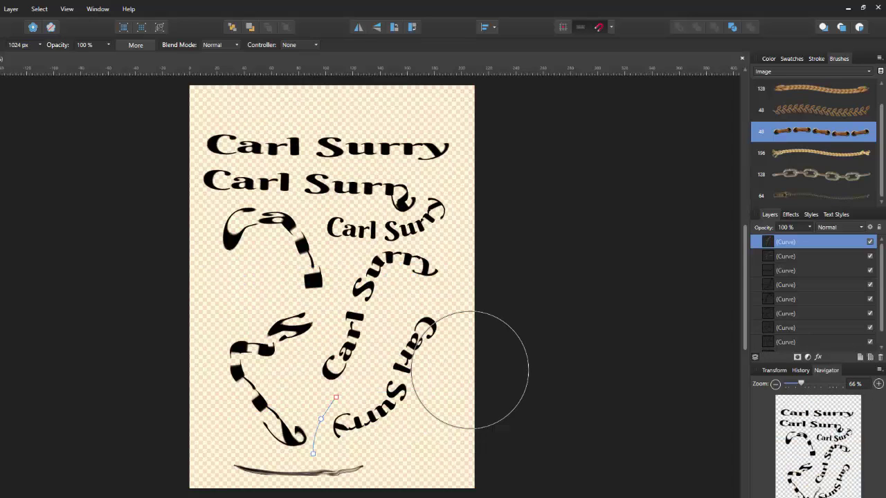
pyautogui.hotkey('ctrl', 'z')
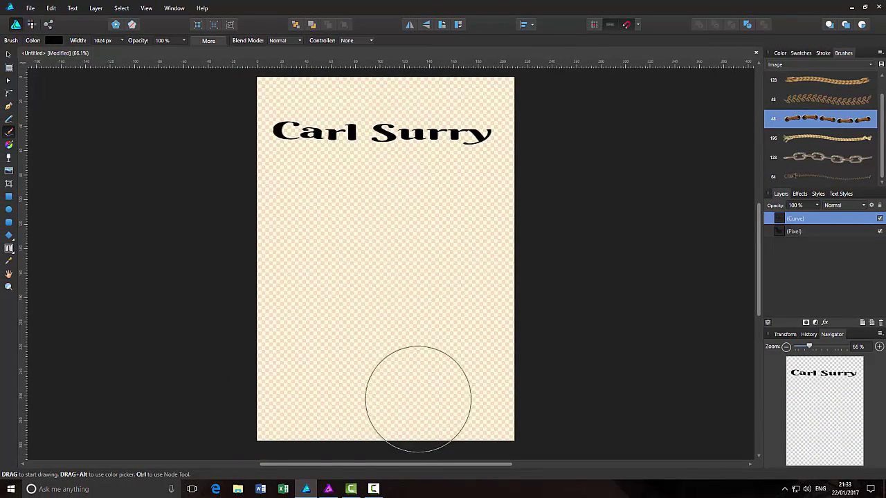
pyautogui.click(328, 490)
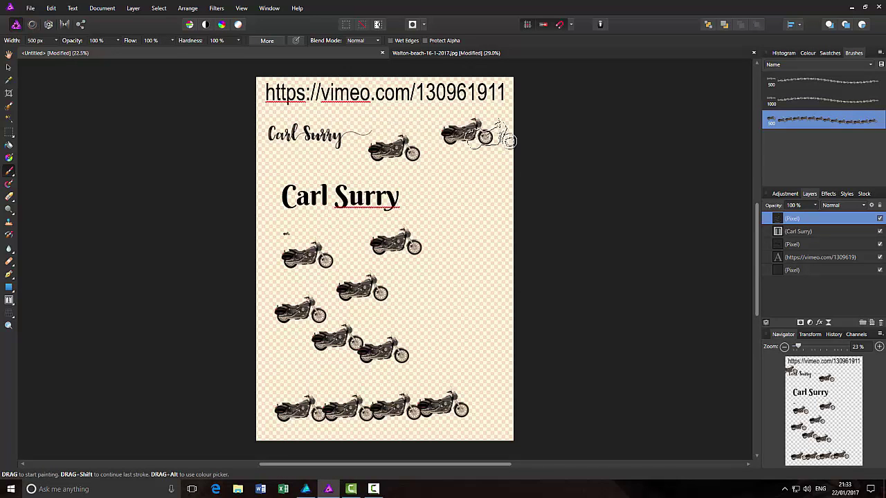
pyautogui.click(468, 135)
pyautogui.hotkey('ctrl', 'z')
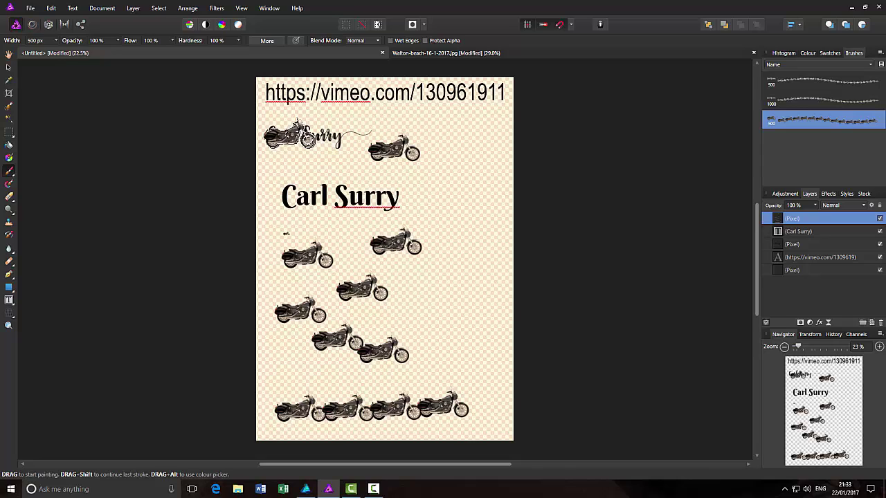
pyautogui.click(467, 146)
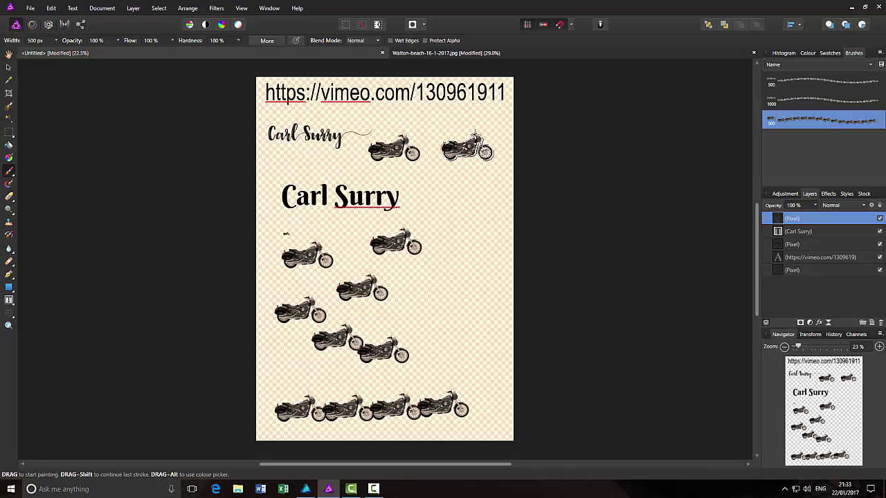
pyautogui.hotkey('ctrl', 'z')
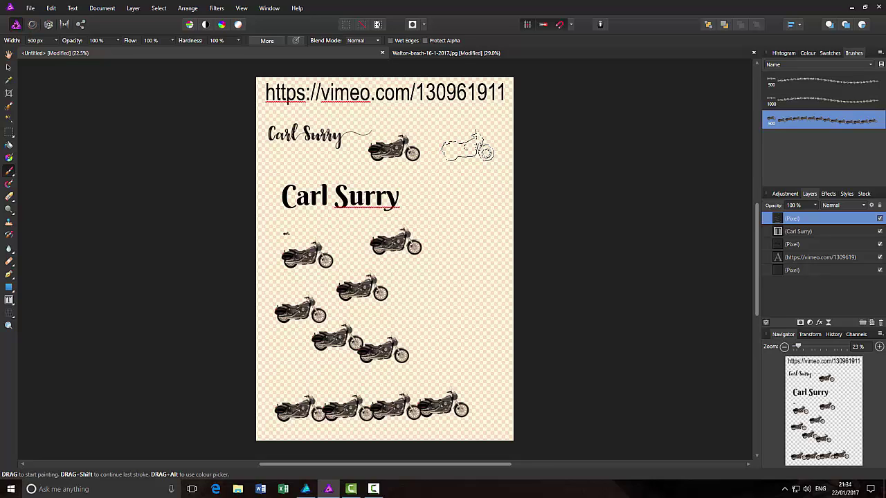